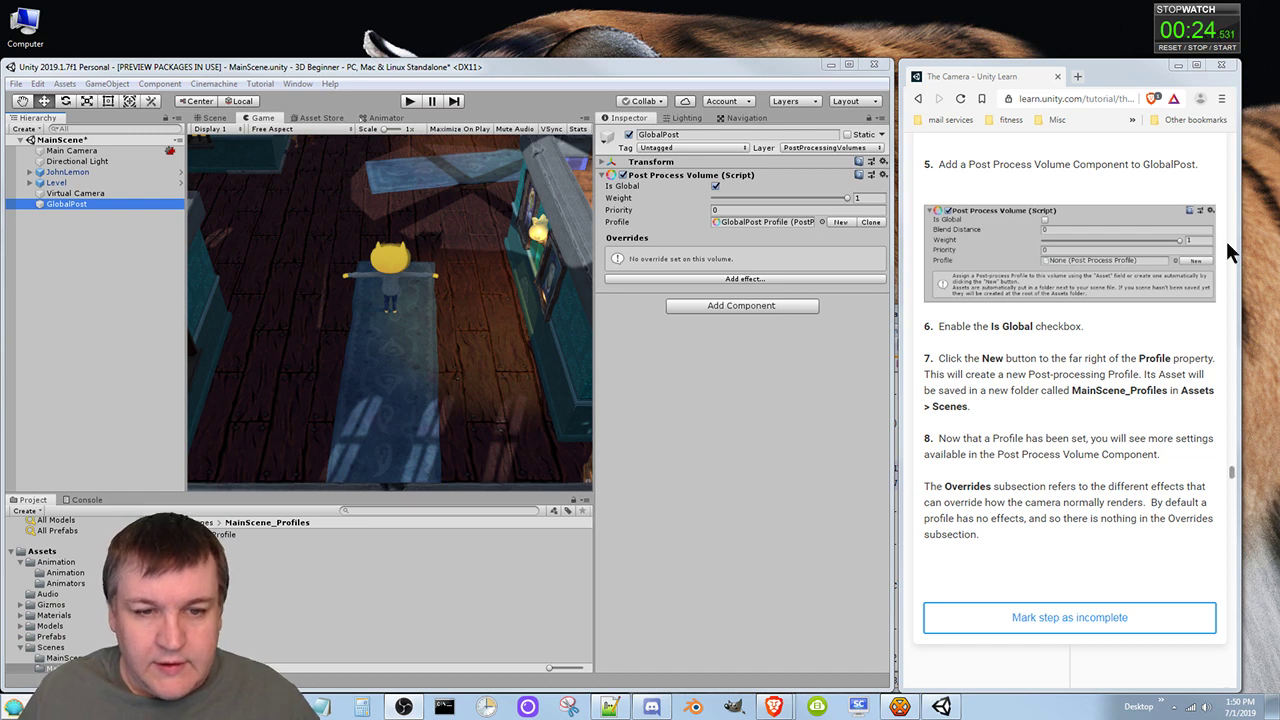
Step: Inspect the Main Camera's object layer and the volume blending layer options of its Post Process Layer
{"action": "left_click", "coordinate": [70, 151]}
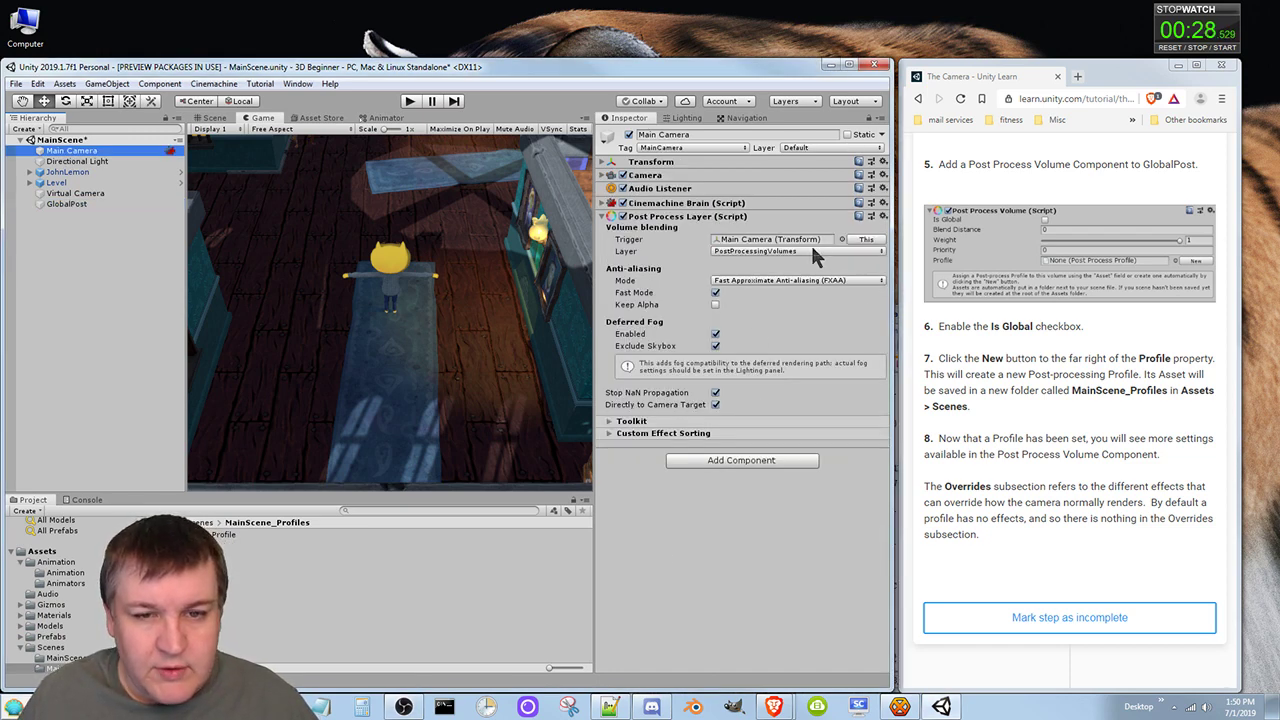
{"action": "left_click", "coordinate": [797, 152]}
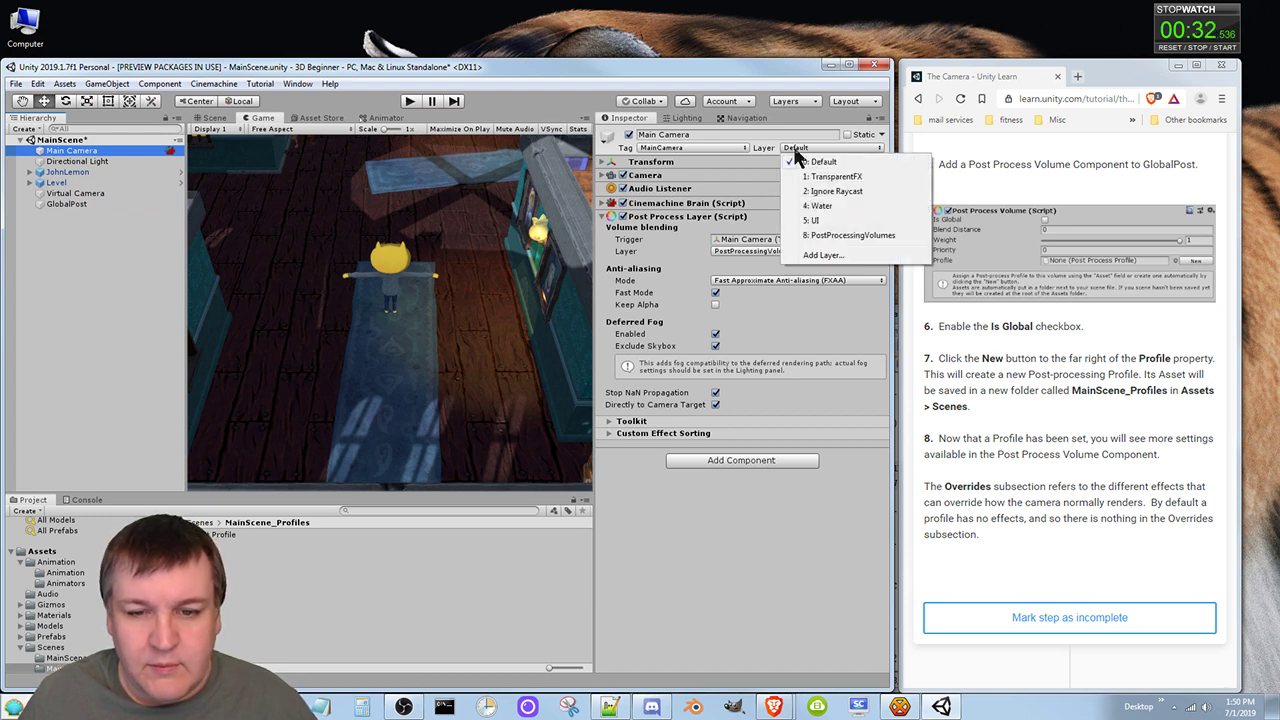
{"action": "left_click", "coordinate": [796, 152]}
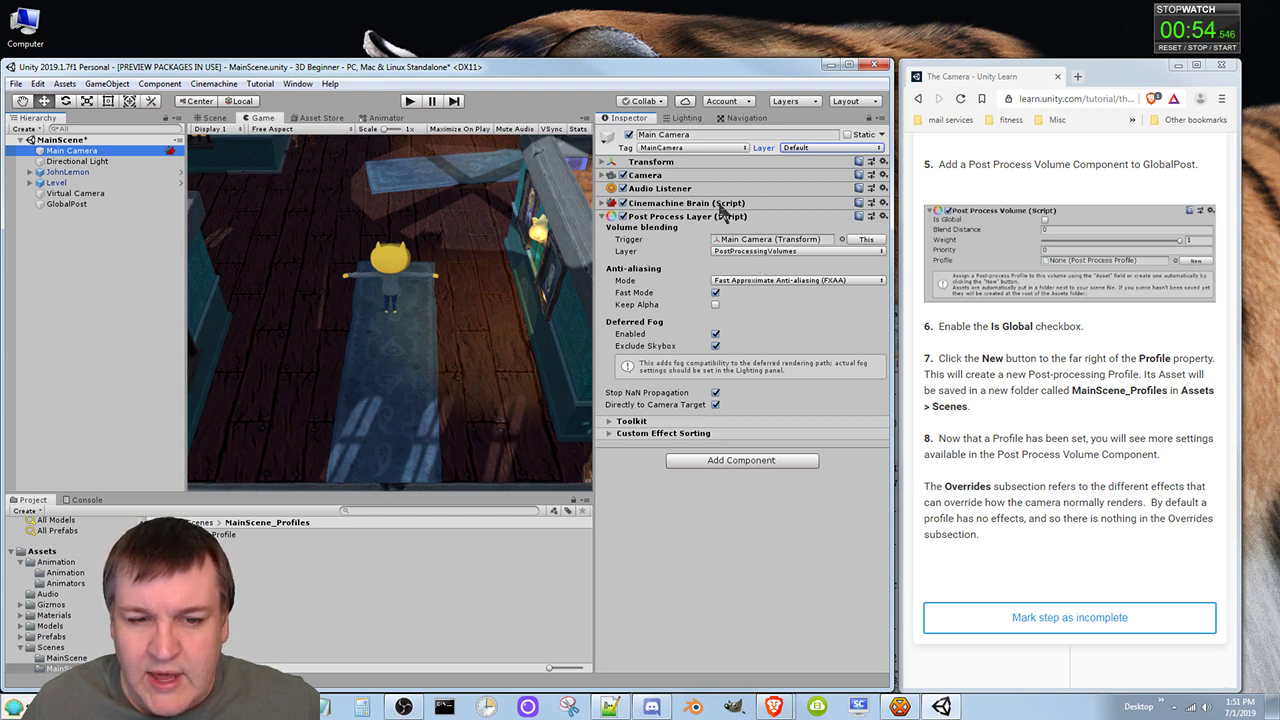
{"action": "left_click", "coordinate": [772, 251]}
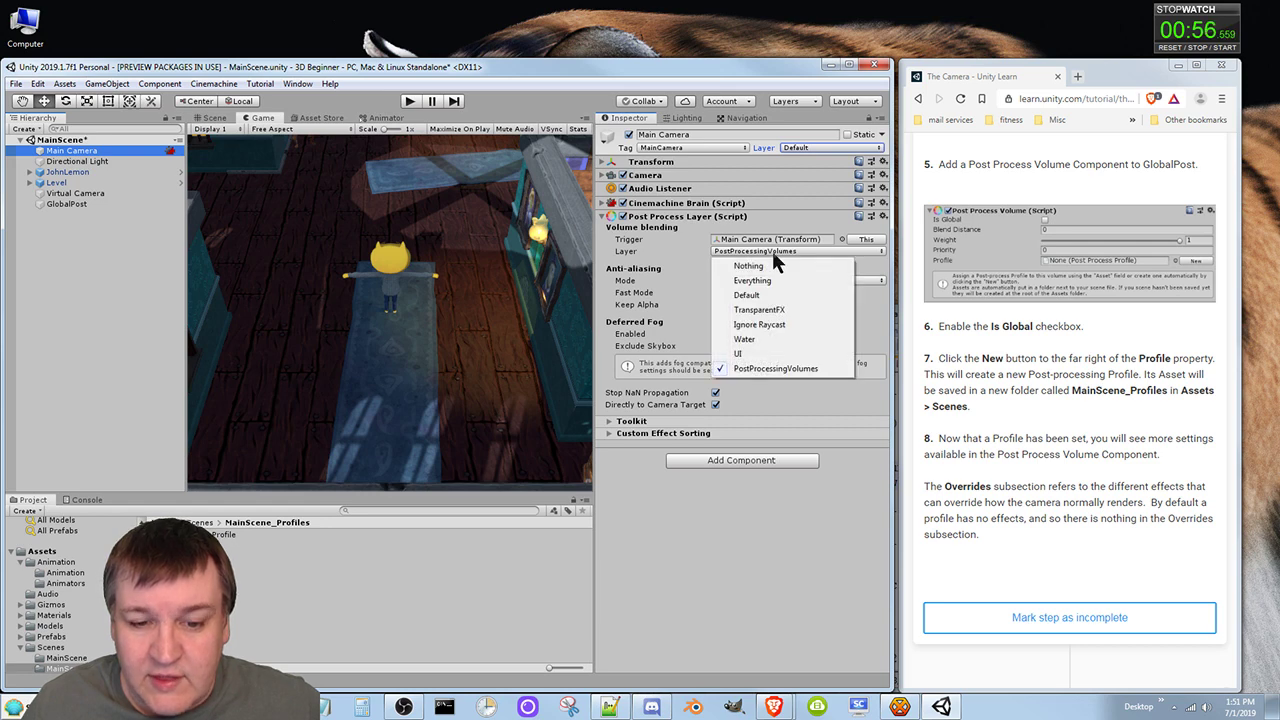
{"action": "left_click", "coordinate": [772, 250]}
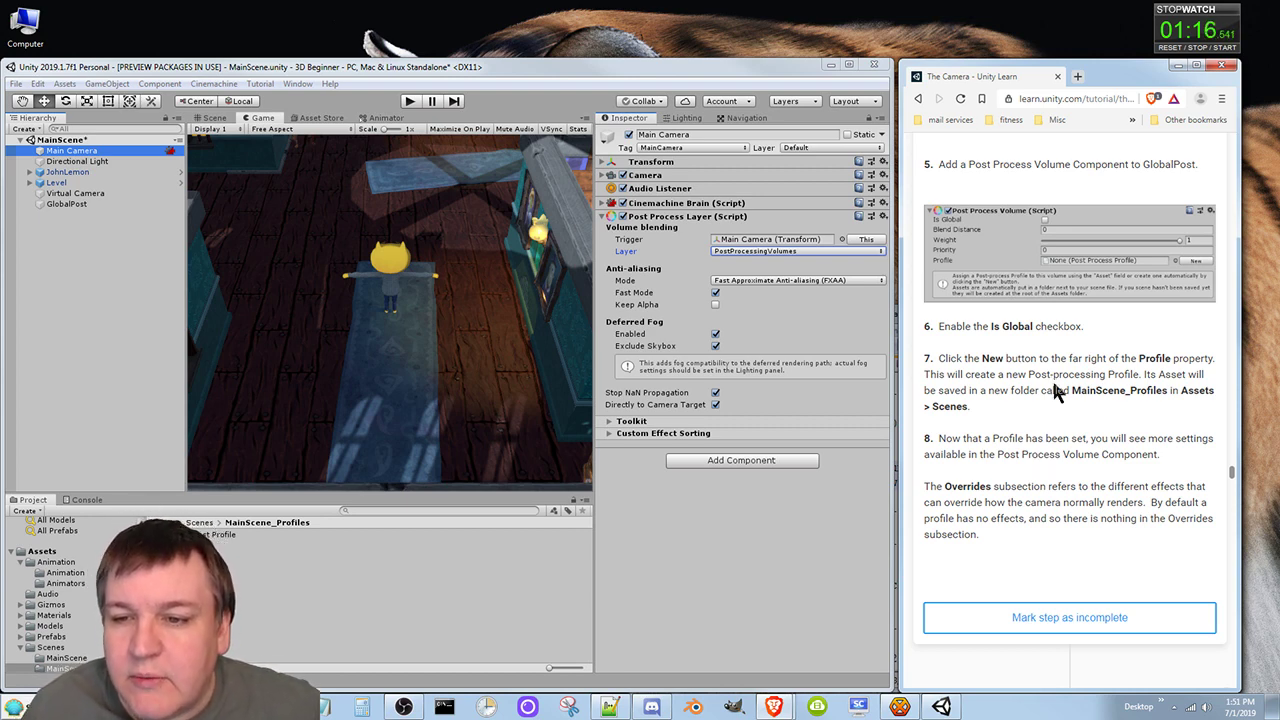
Step: Add the Unity Color Grading effect to GlobalPost's Post Process Volume and expand its settings
{"action": "left_click", "coordinate": [63, 205]}
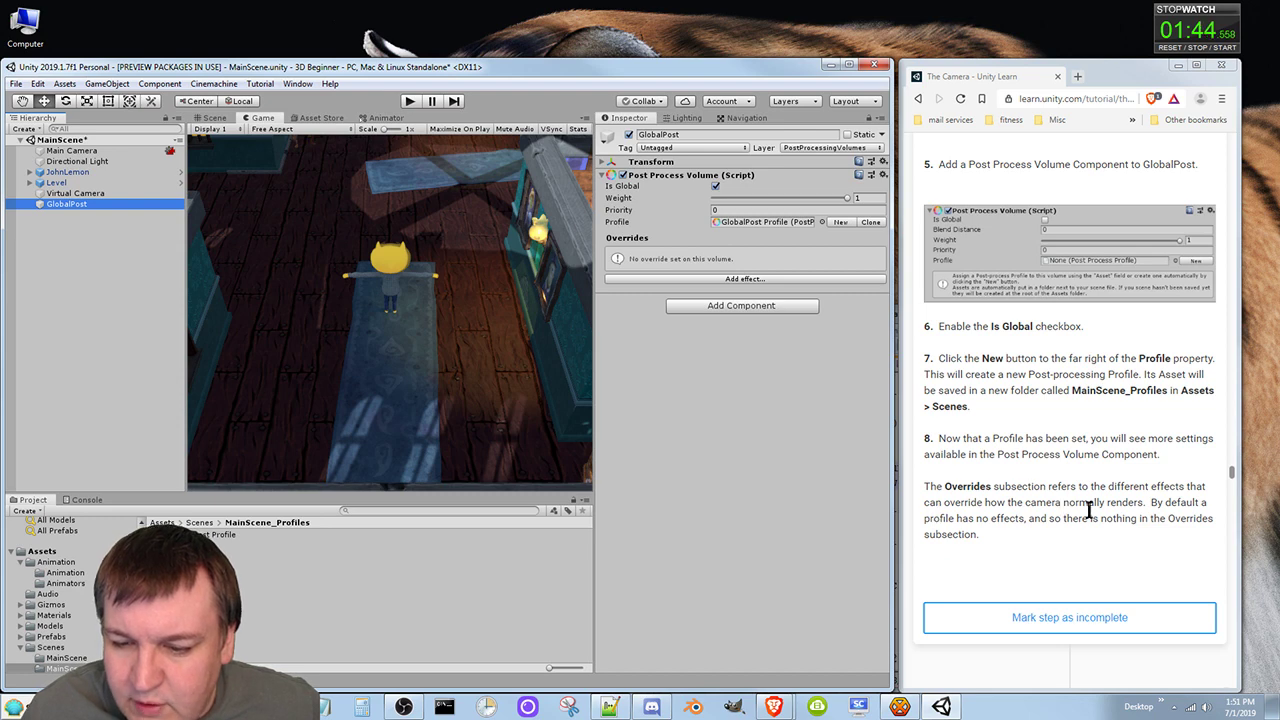
{"action": "scroll", "coordinate": [1034, 526], "scroll_direction": "down", "scroll_amount": 5}
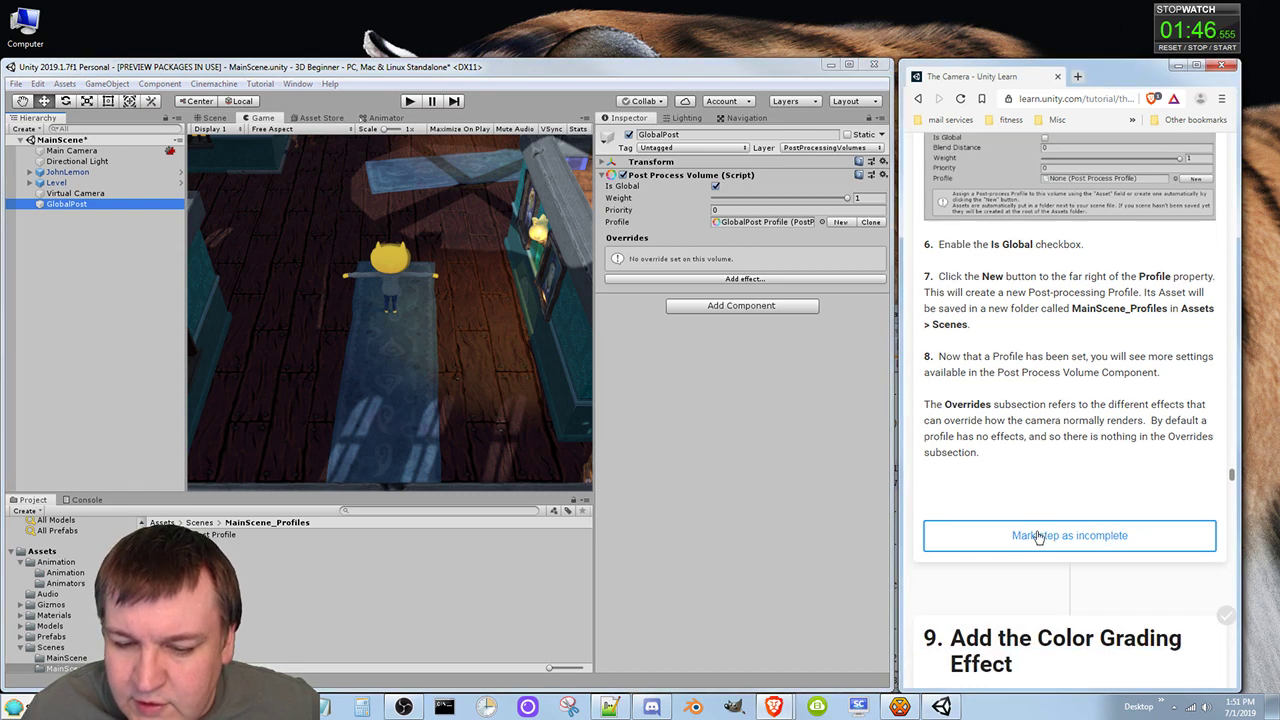
{"action": "scroll", "coordinate": [1036, 532], "scroll_direction": "down", "scroll_amount": 1}
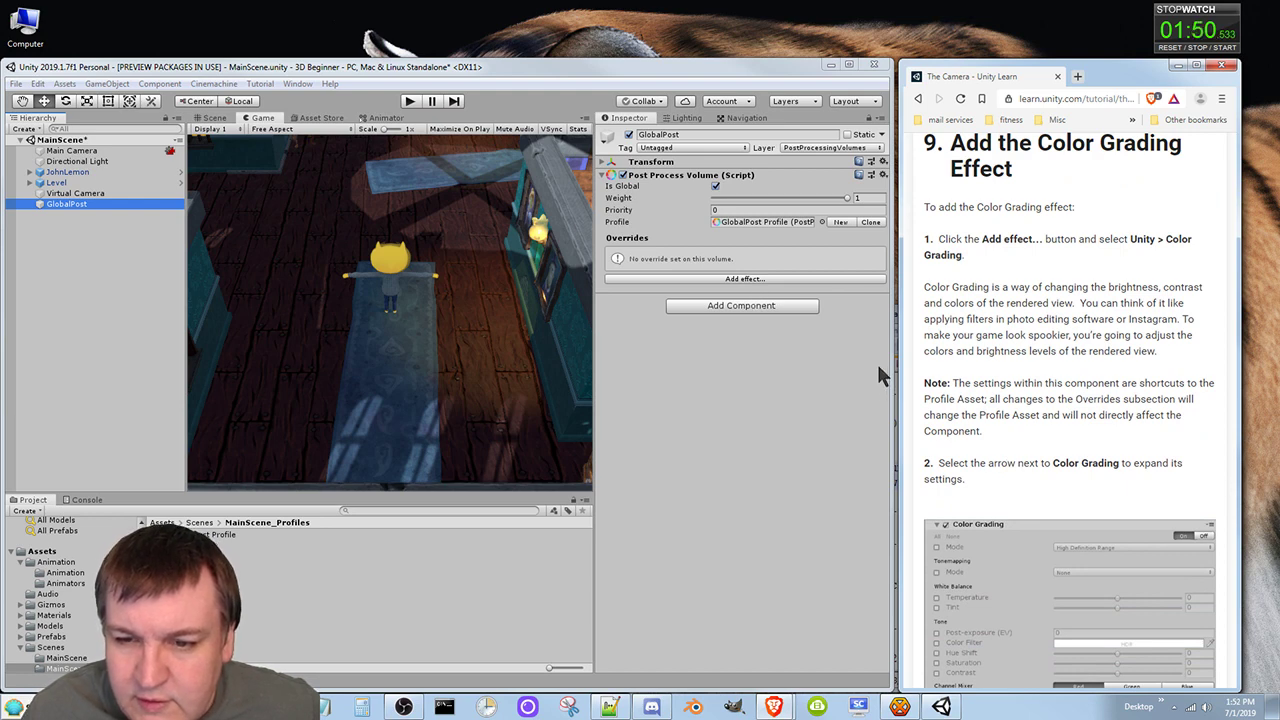
{"action": "left_click", "coordinate": [741, 285]}
{"action": "mouse_move", "coordinate": [771, 287]}
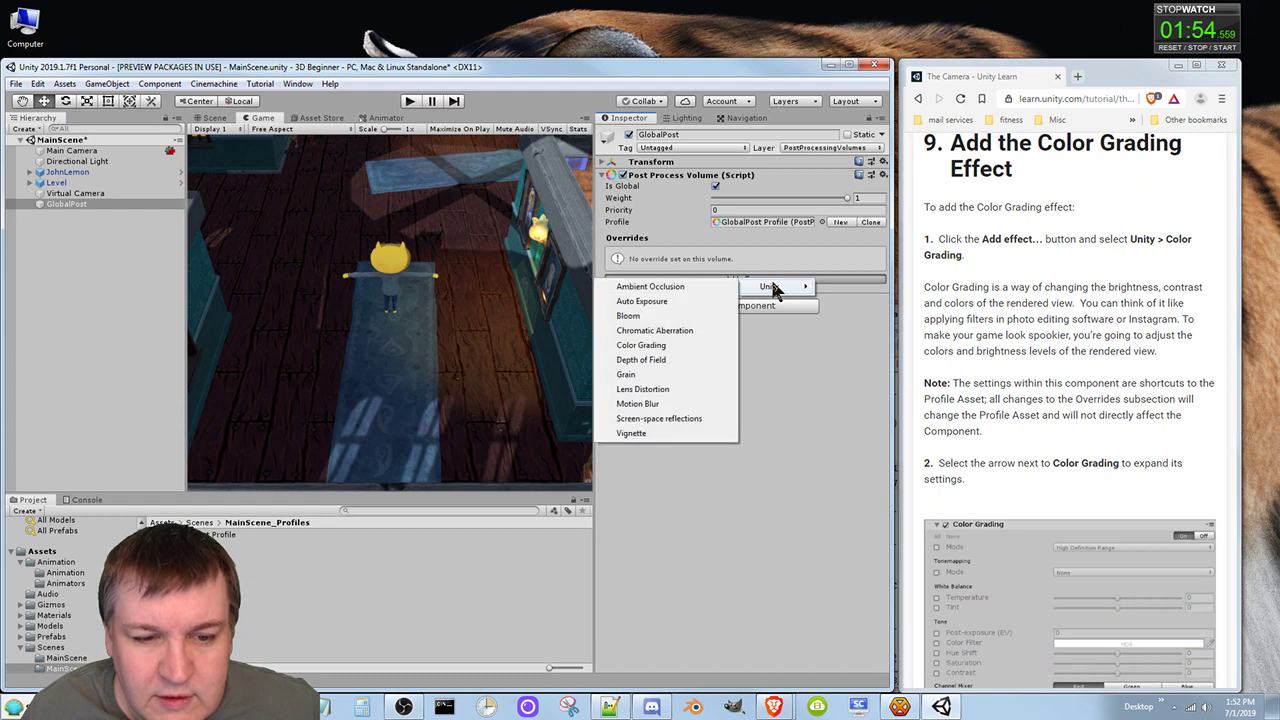
{"action": "left_click", "coordinate": [669, 345]}
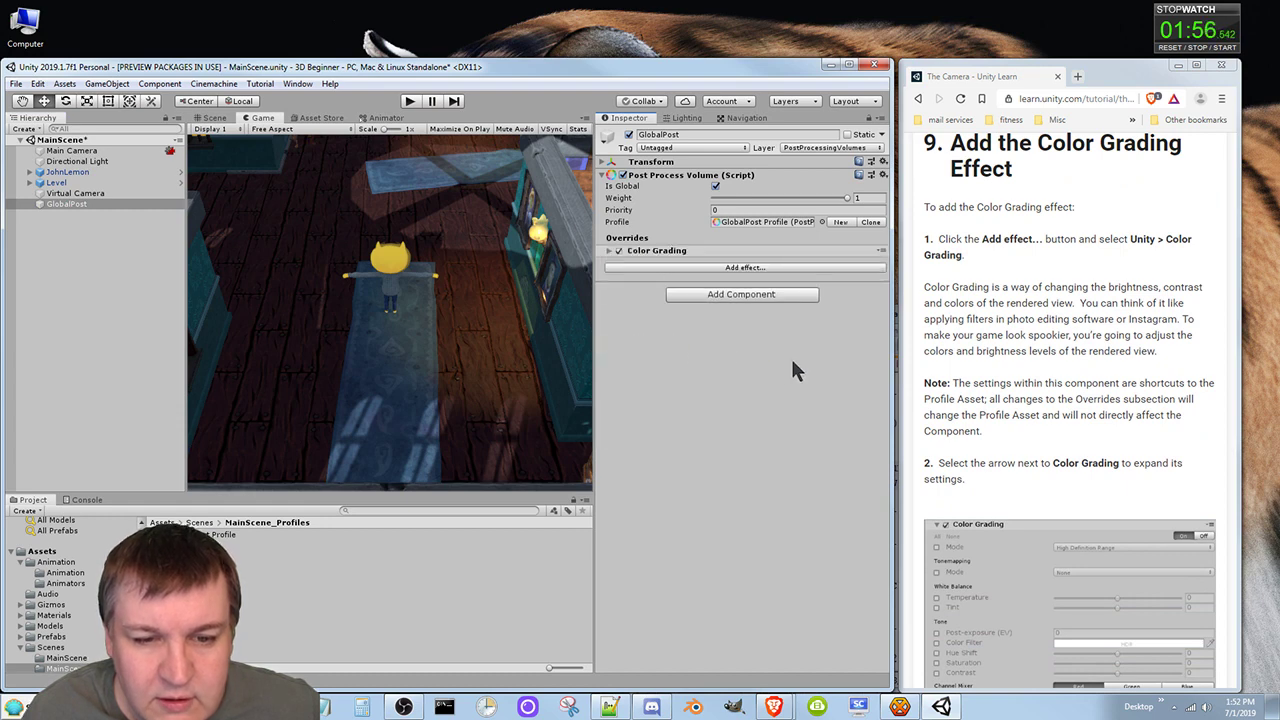
{"action": "left_click", "coordinate": [609, 251]}
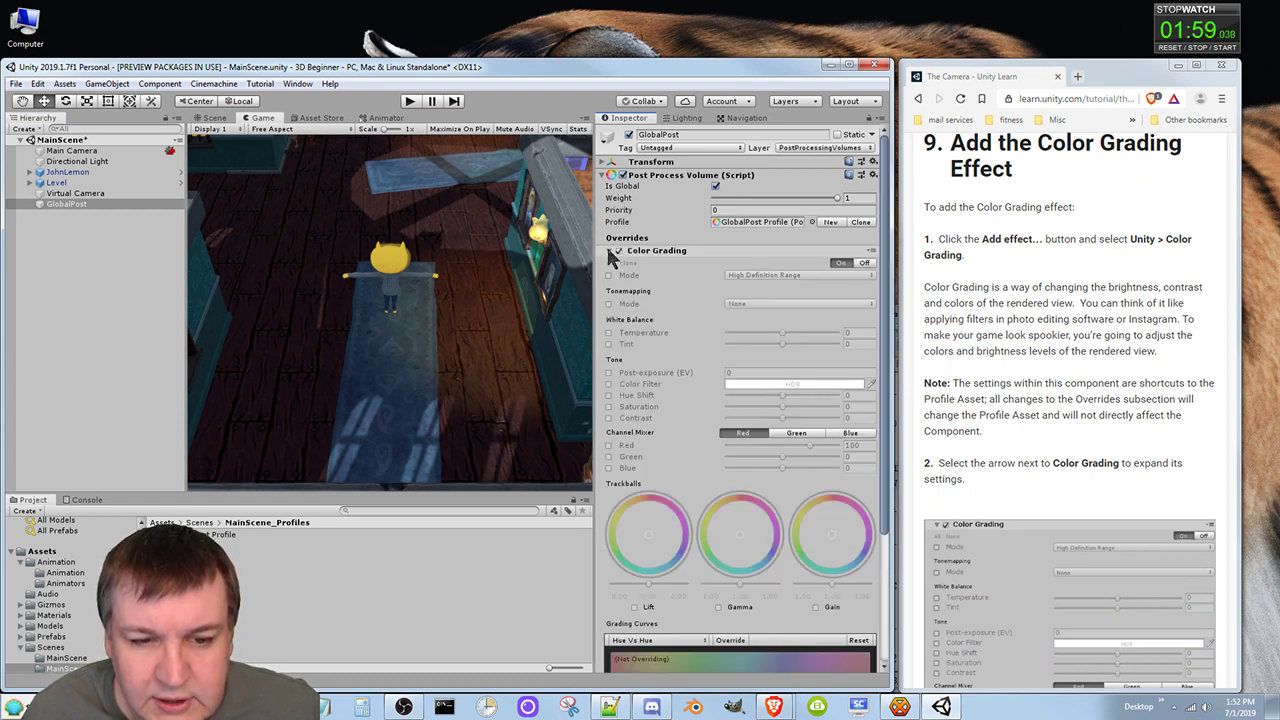
Step: Enable the Tonemapping mode override in Color Grading and set it to ACES
{"action": "left_click", "coordinate": [1113, 485]}
{"action": "scroll", "coordinate": [1098, 511], "scroll_direction": "down", "scroll_amount": 1}
{"action": "scroll", "coordinate": [1098, 511], "scroll_direction": "down", "scroll_amount": 4}
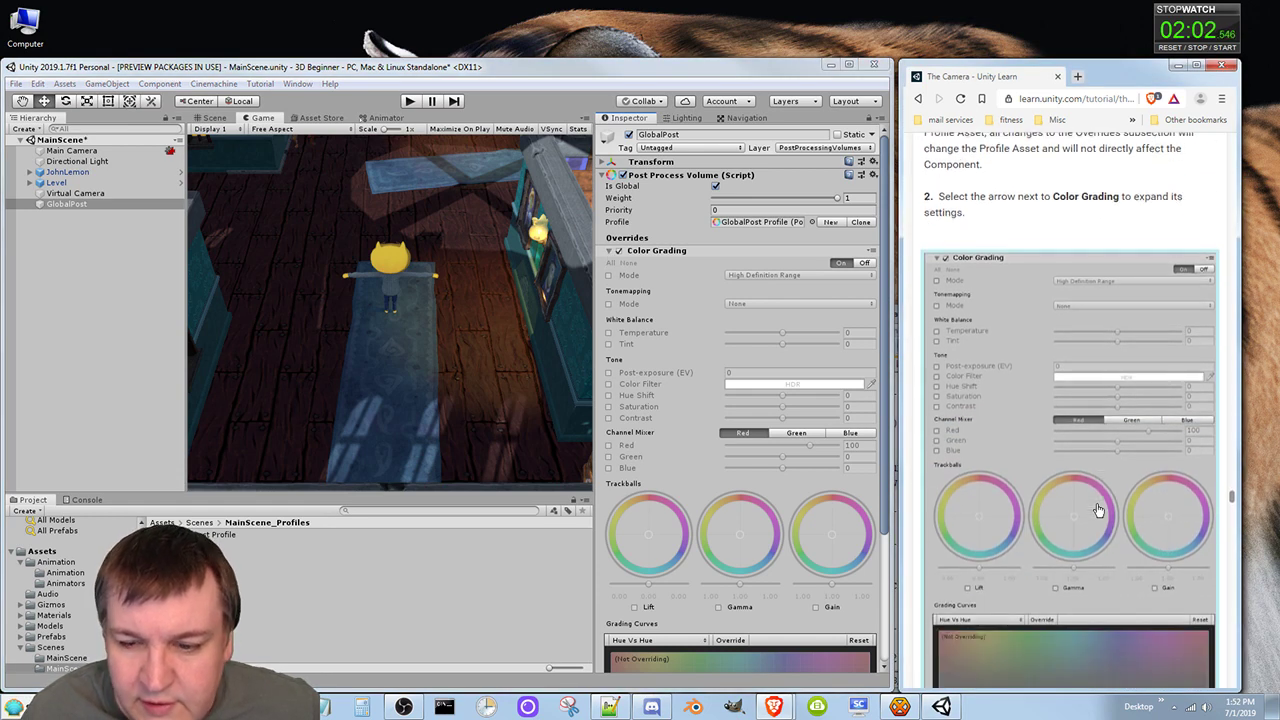
{"action": "scroll", "coordinate": [1087, 512], "scroll_direction": "down", "scroll_amount": 2}
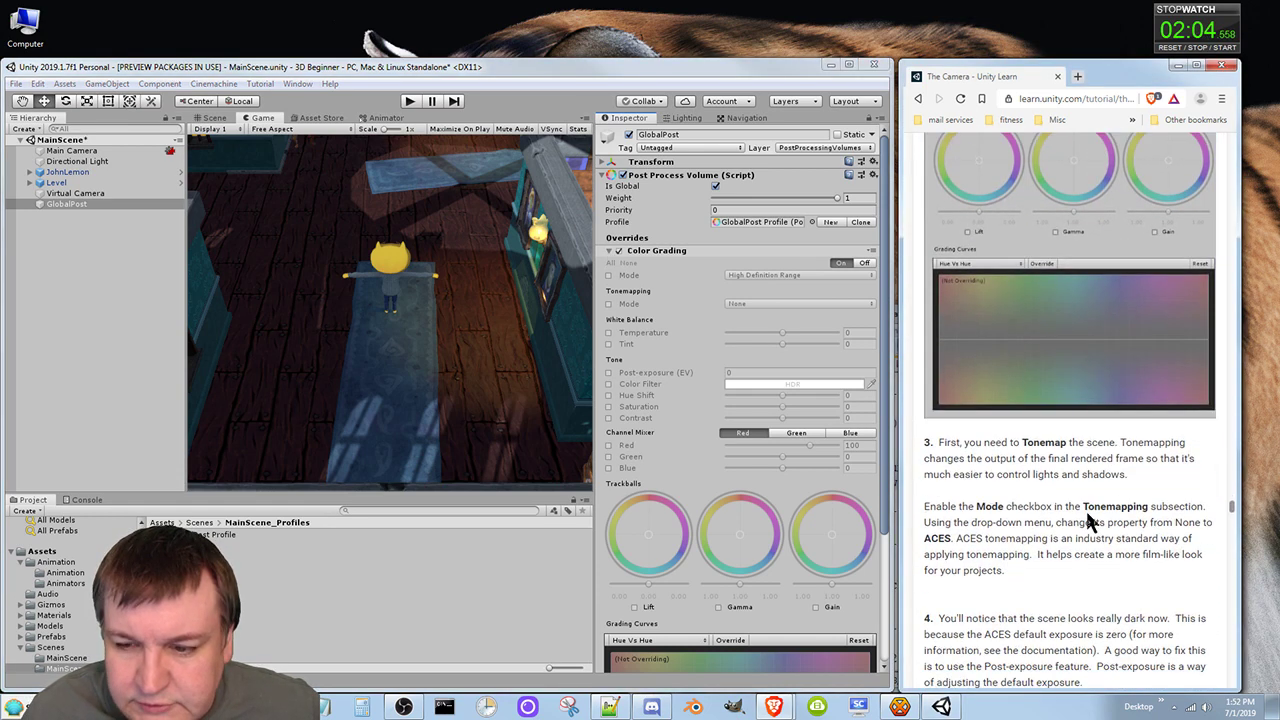
{"action": "left_click", "coordinate": [609, 304]}
{"action": "left_click", "coordinate": [808, 302]}
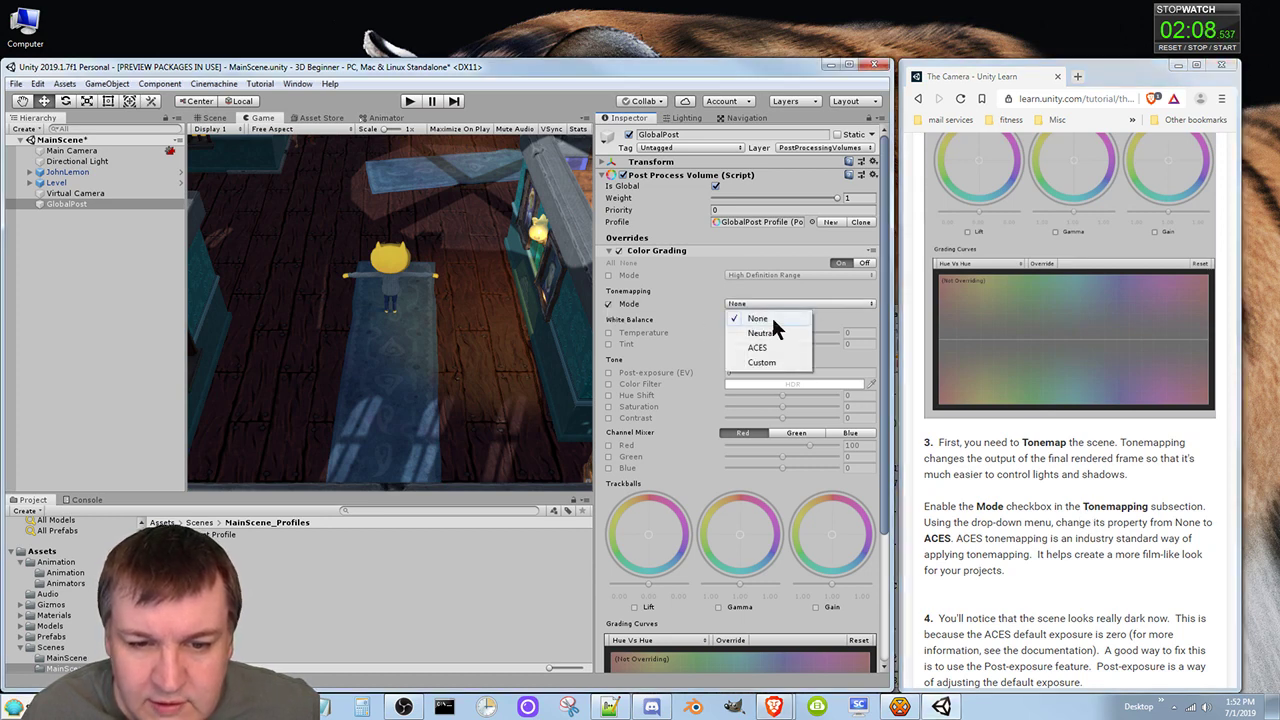
{"action": "left_click", "coordinate": [757, 348]}
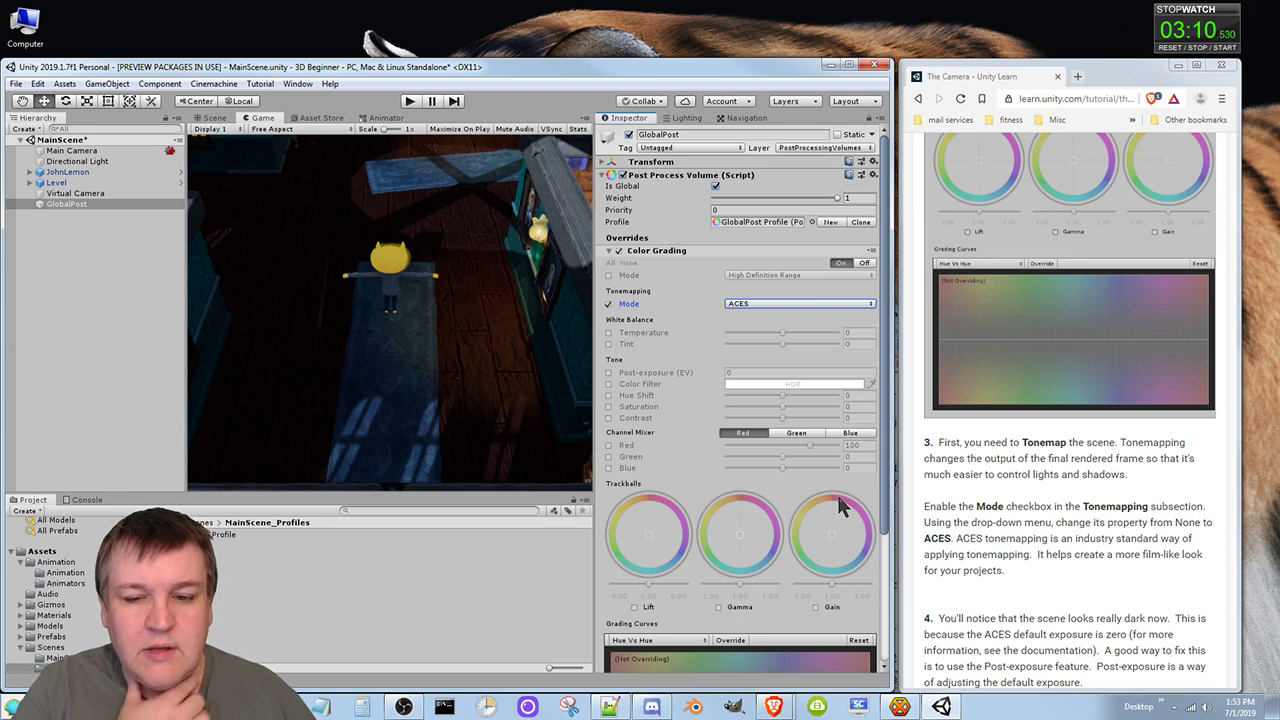
Step: Capture a screenshot of the desktop and save the image without showing it
{"action": "left_click", "coordinate": [1043, 570]}
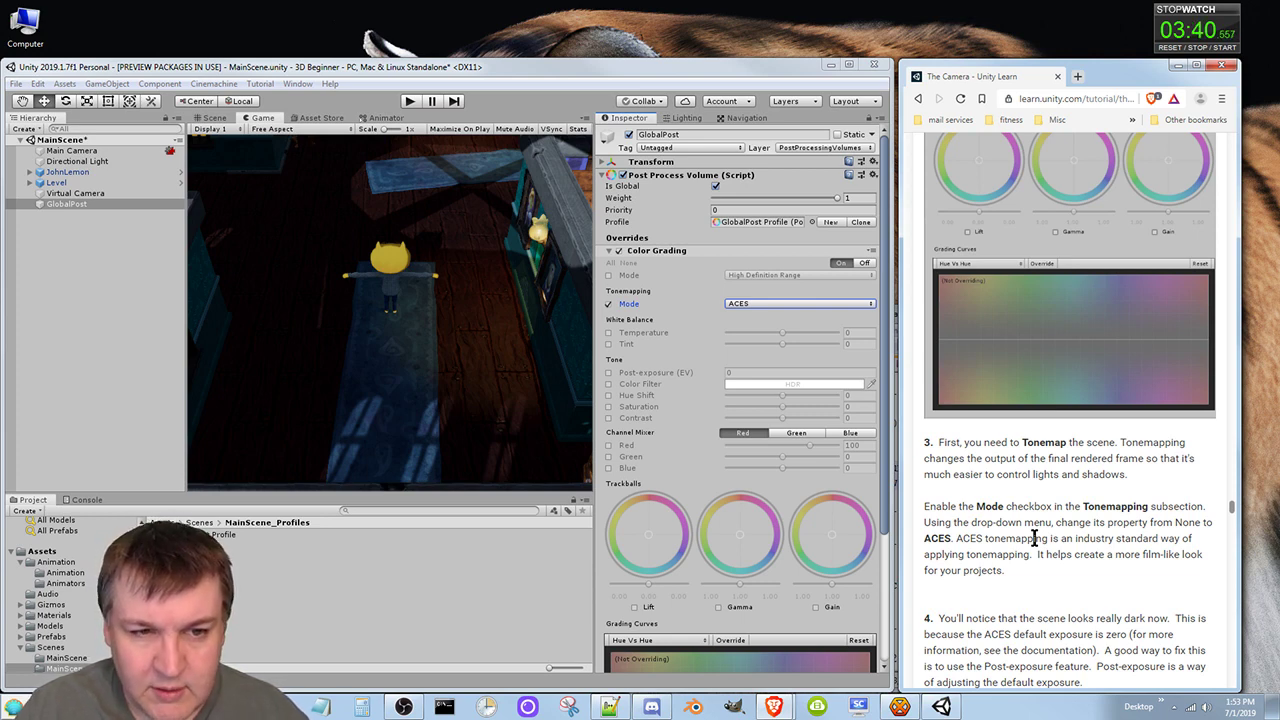
{"action": "key", "text": "Print"}
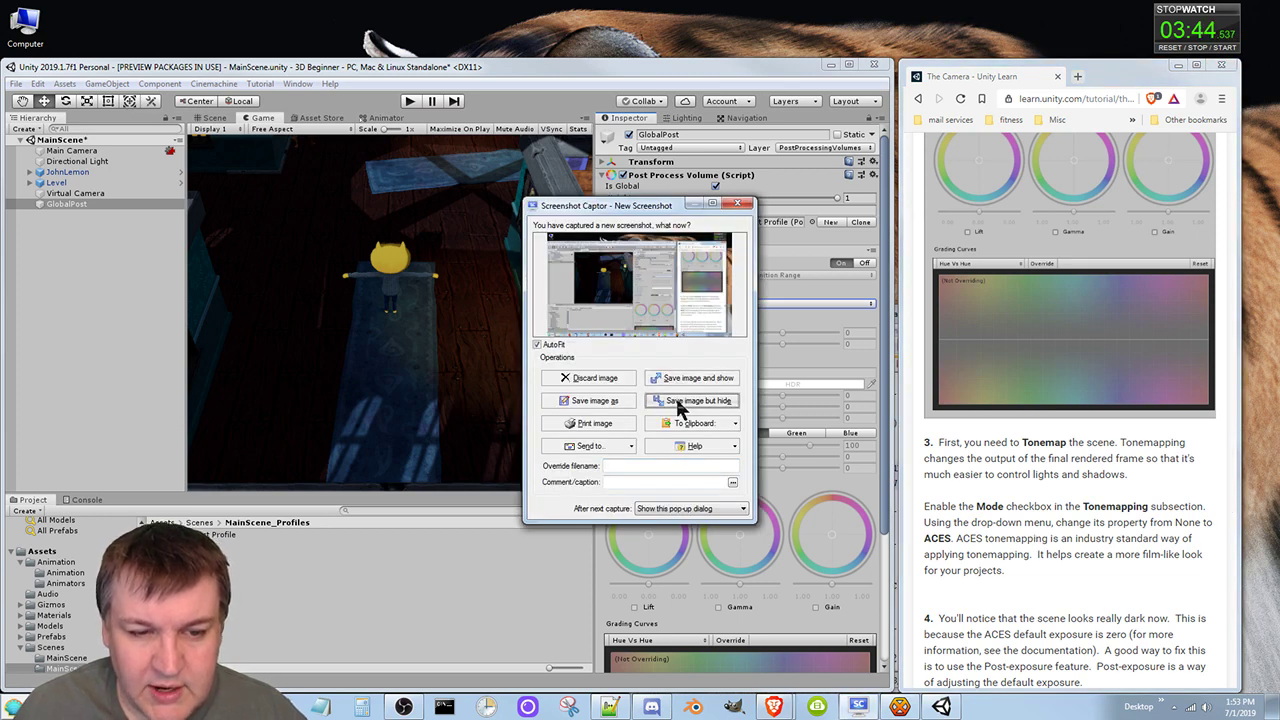
{"action": "left_click", "coordinate": [678, 401]}
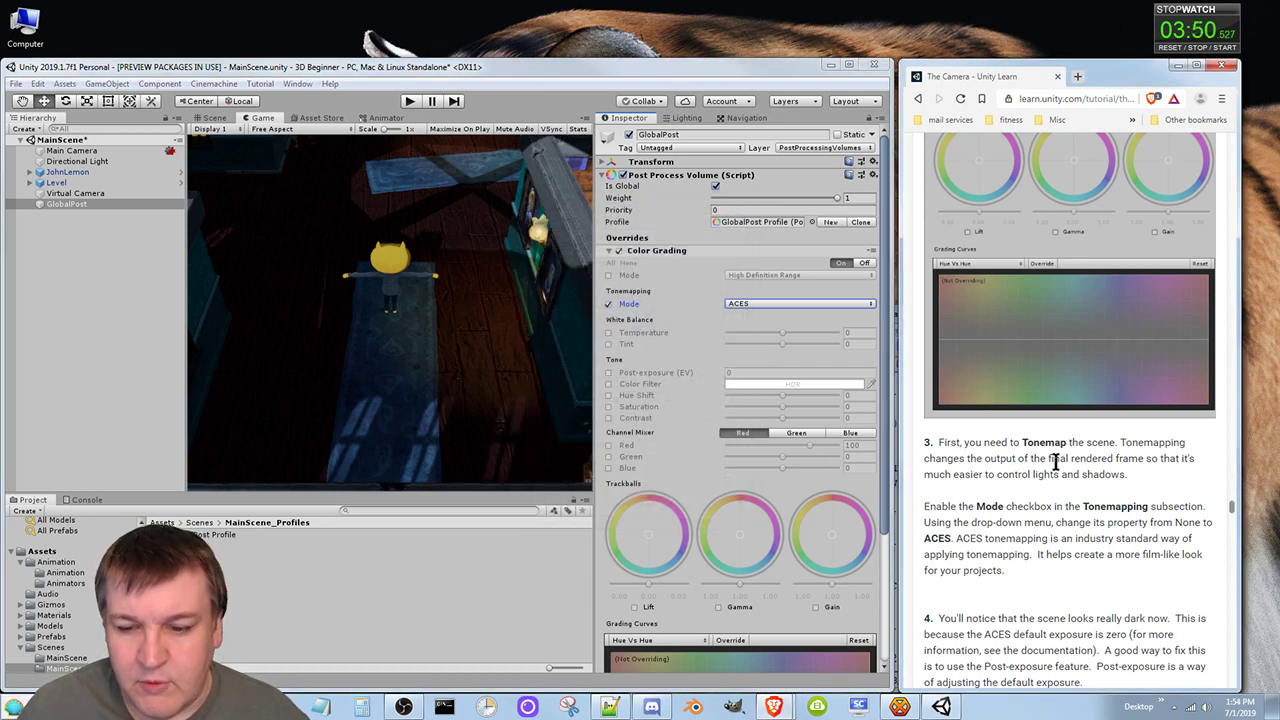
Step: Enable the Post-exposure (EV) override in the Tone settings and set it to 1
{"action": "scroll", "coordinate": [1063, 508], "scroll_direction": "down", "scroll_amount": 1}
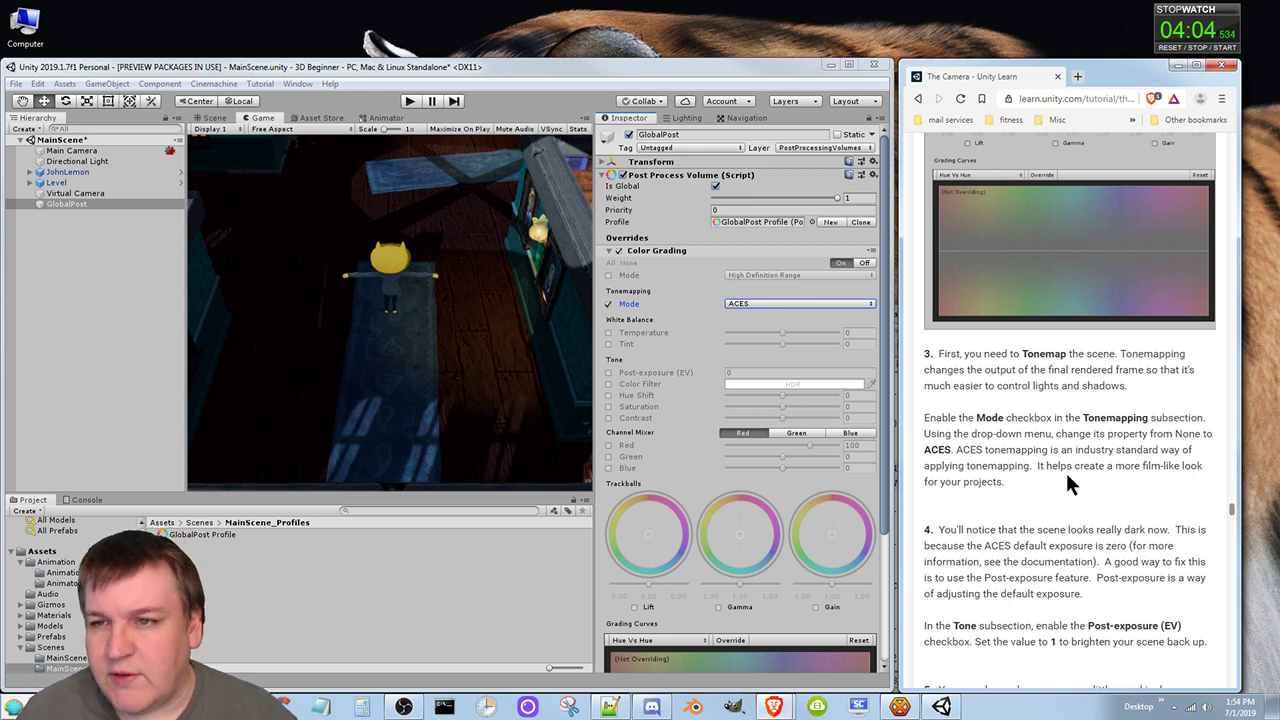
{"action": "scroll", "coordinate": [1055, 525], "scroll_direction": "down", "scroll_amount": 1}
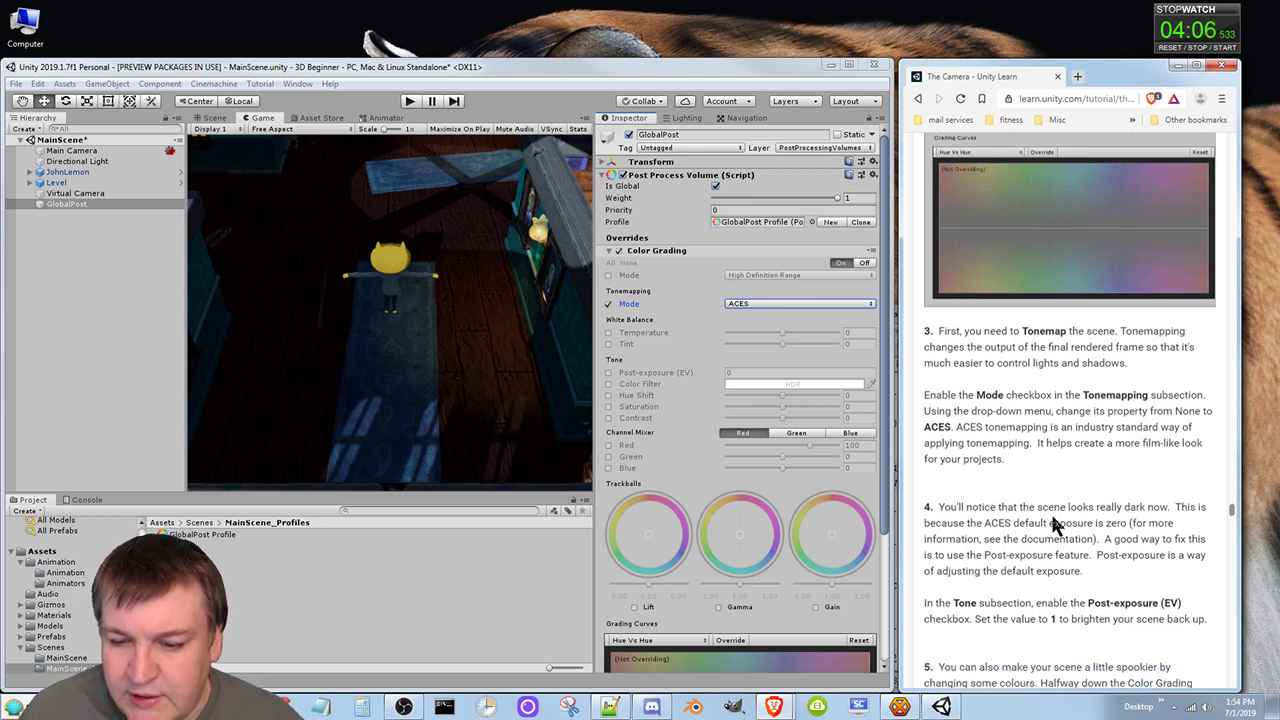
{"action": "scroll", "coordinate": [1055, 525], "scroll_direction": "down", "scroll_amount": 5}
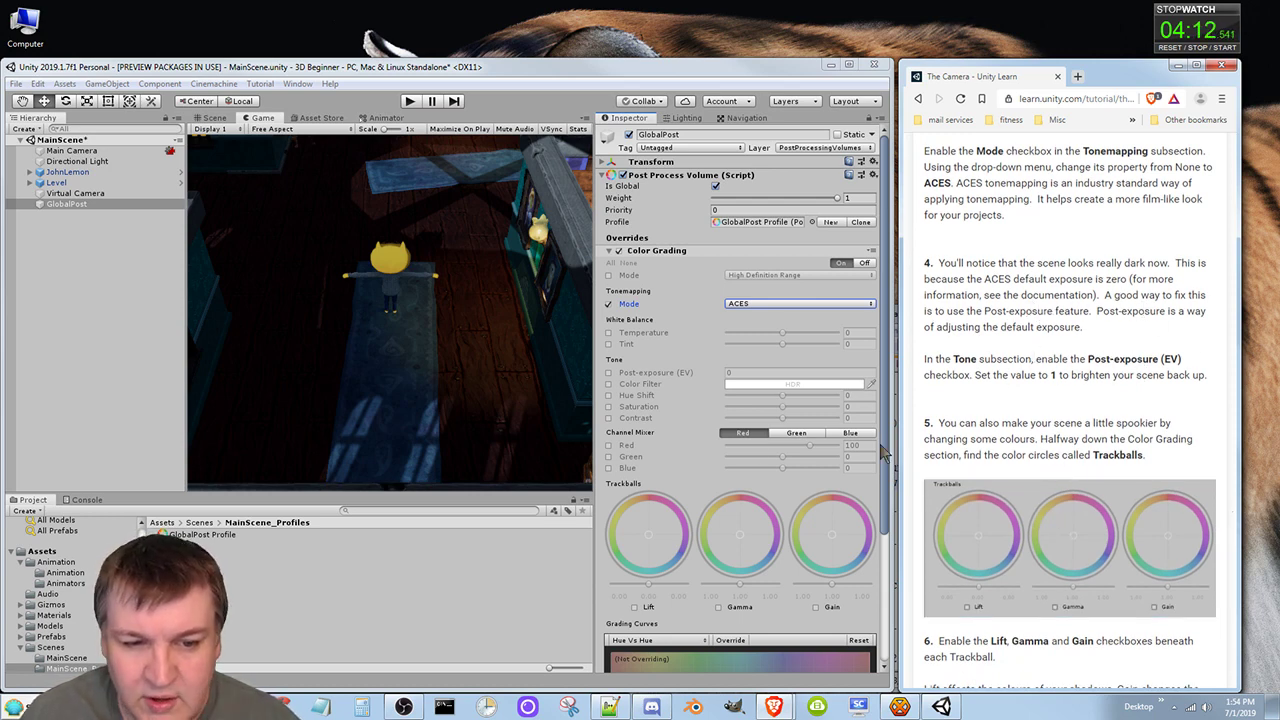
{"action": "left_click", "coordinate": [609, 373]}
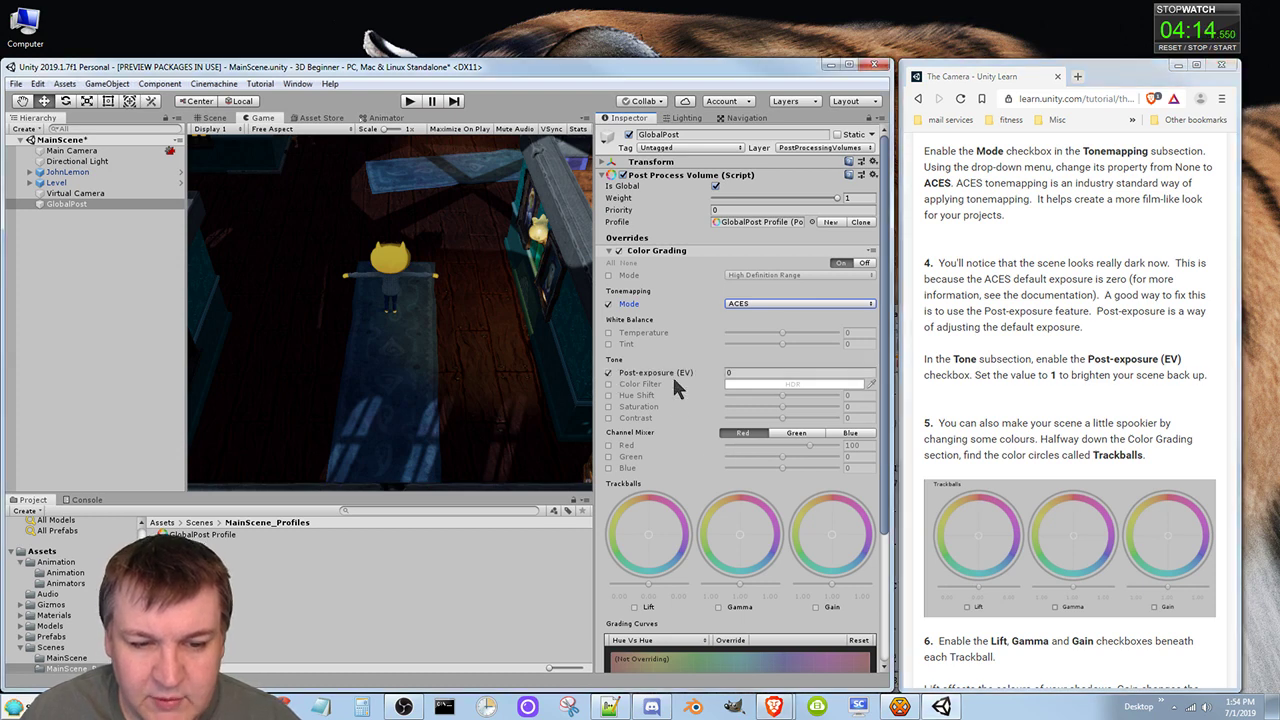
{"action": "left_click", "coordinate": [752, 372]}
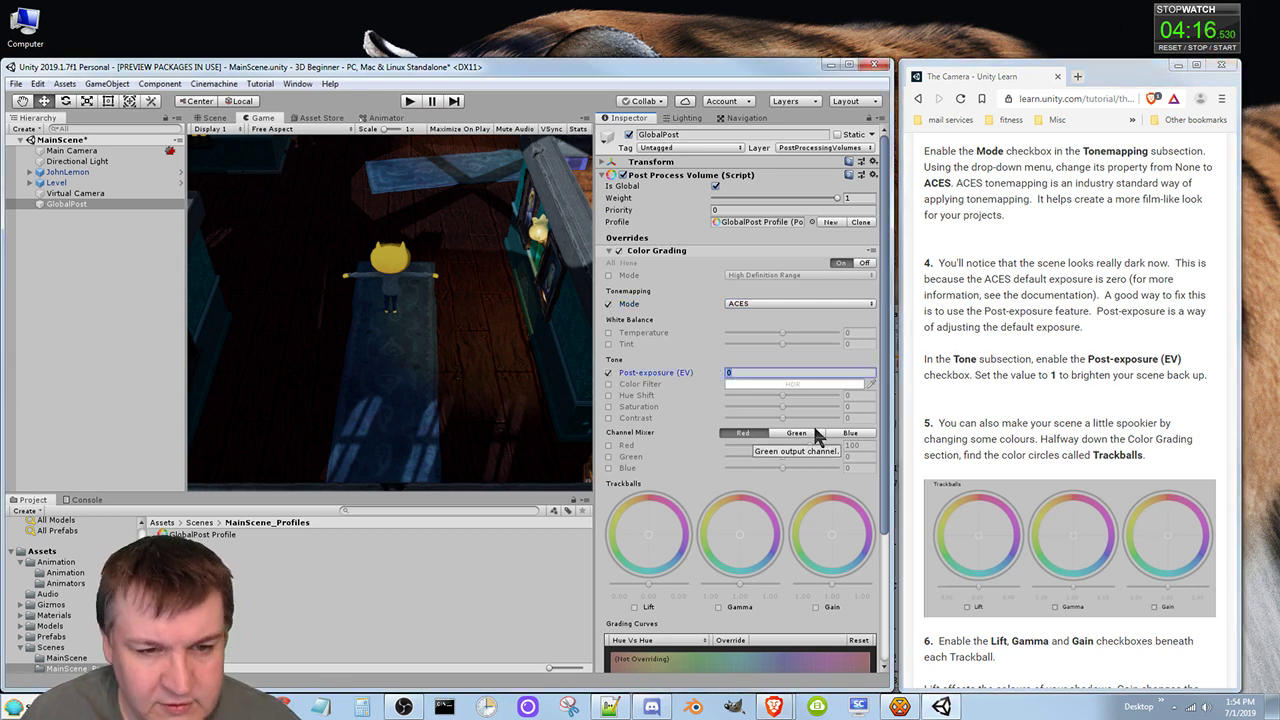
{"action": "type", "text": "1"}
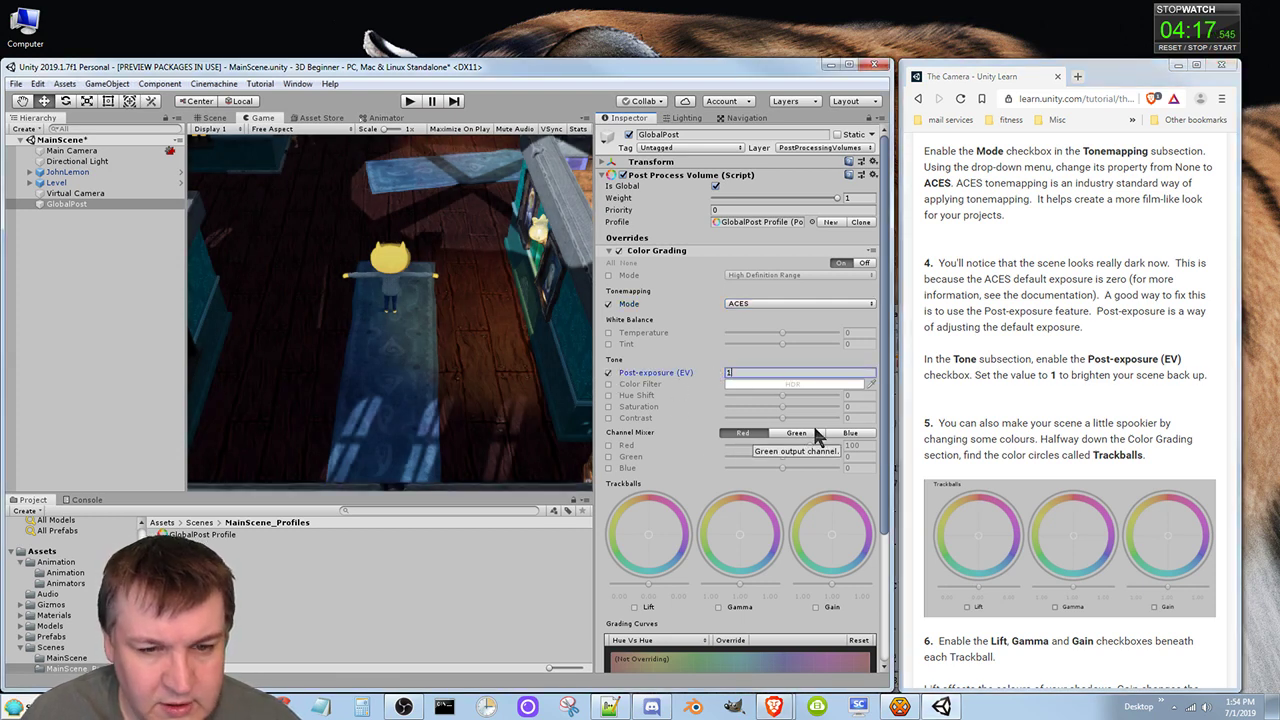
Step: Enable the Lift, Gamma and Gain trackball overrides in the Color Grading effect
{"action": "left_click", "coordinate": [1014, 404]}
{"action": "scroll", "coordinate": [1014, 402], "scroll_direction": "down", "scroll_amount": 5}
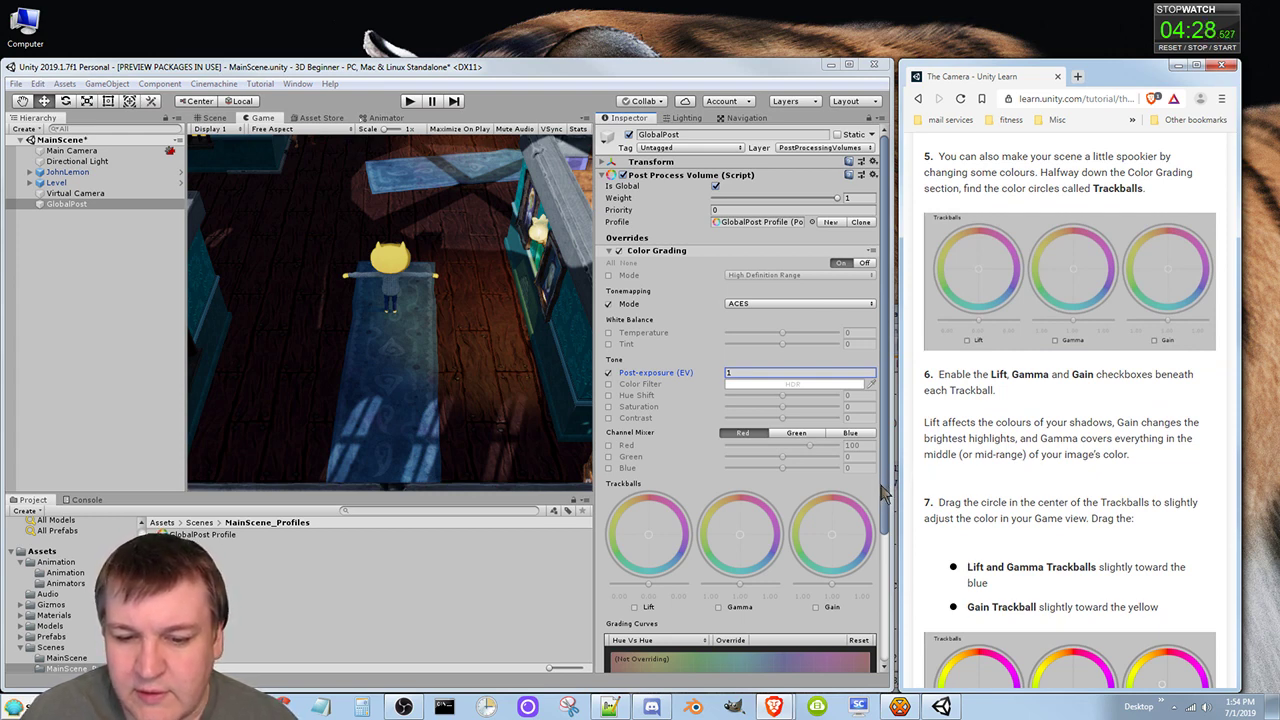
{"action": "left_click_drag", "start_coordinate": [888, 490], "coordinate": [905, 588]}
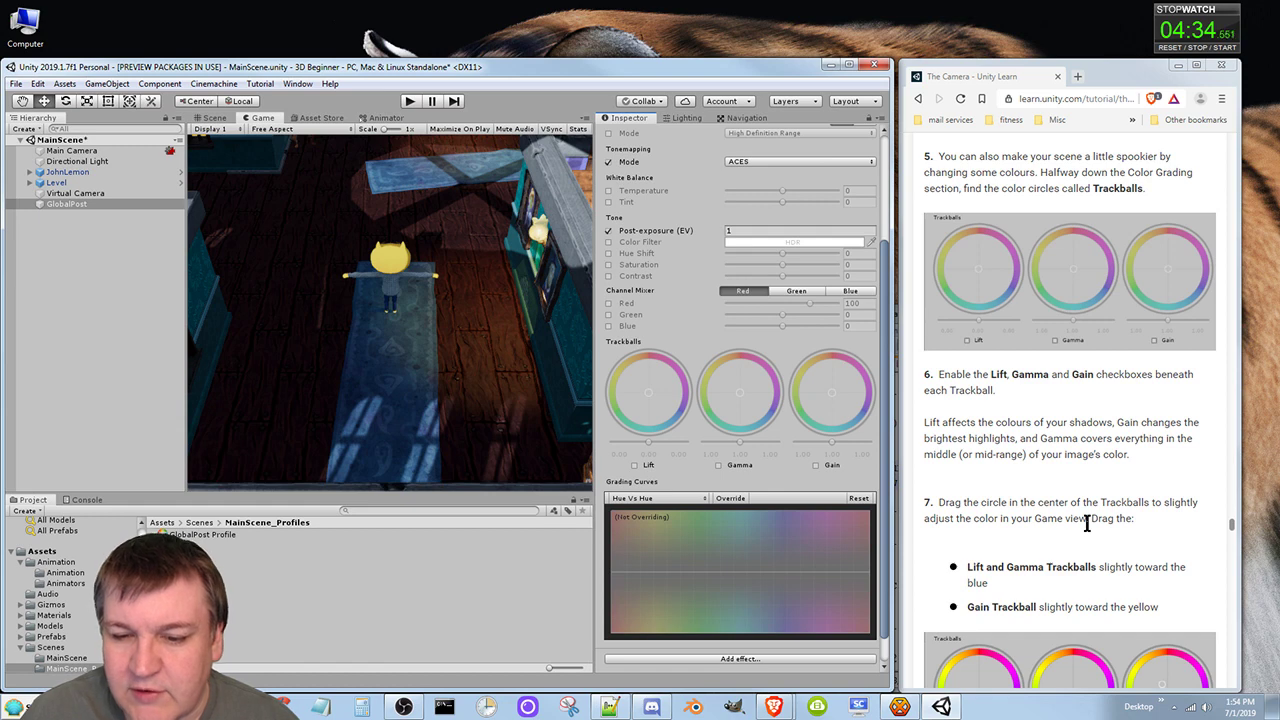
{"action": "left_click", "coordinate": [634, 466]}
{"action": "left_click", "coordinate": [718, 465]}
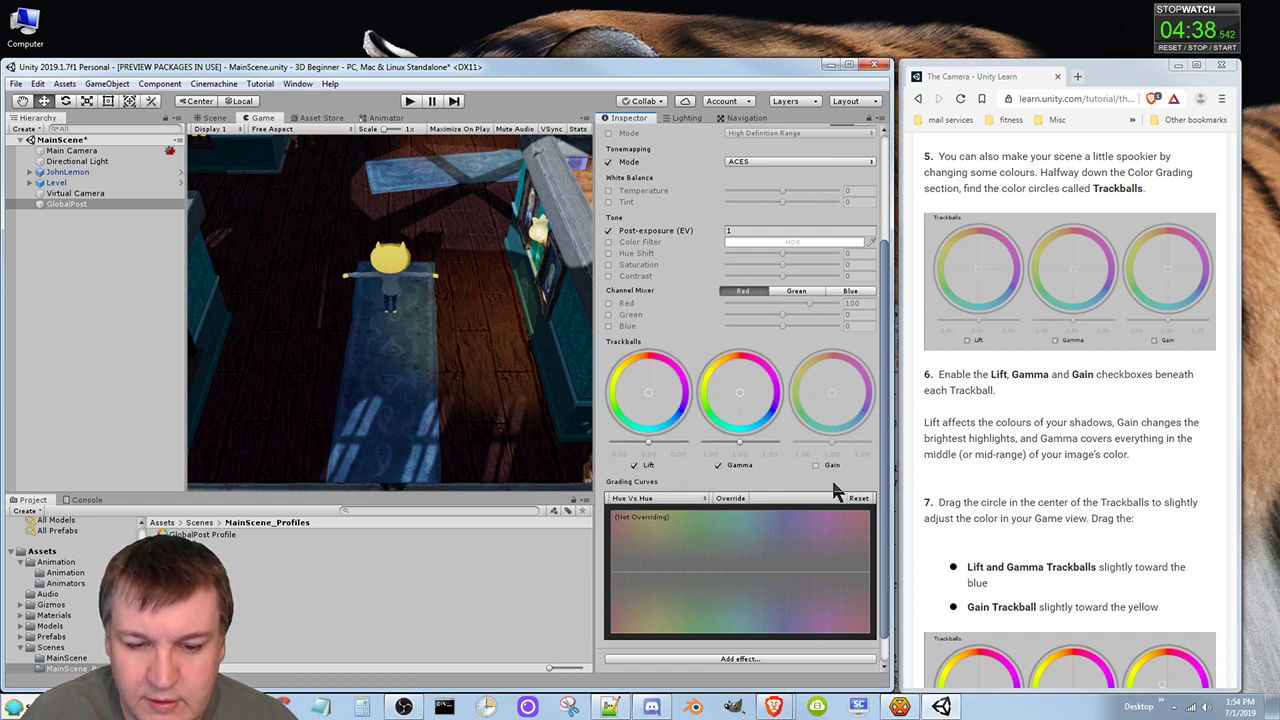
{"action": "left_click", "coordinate": [815, 465]}
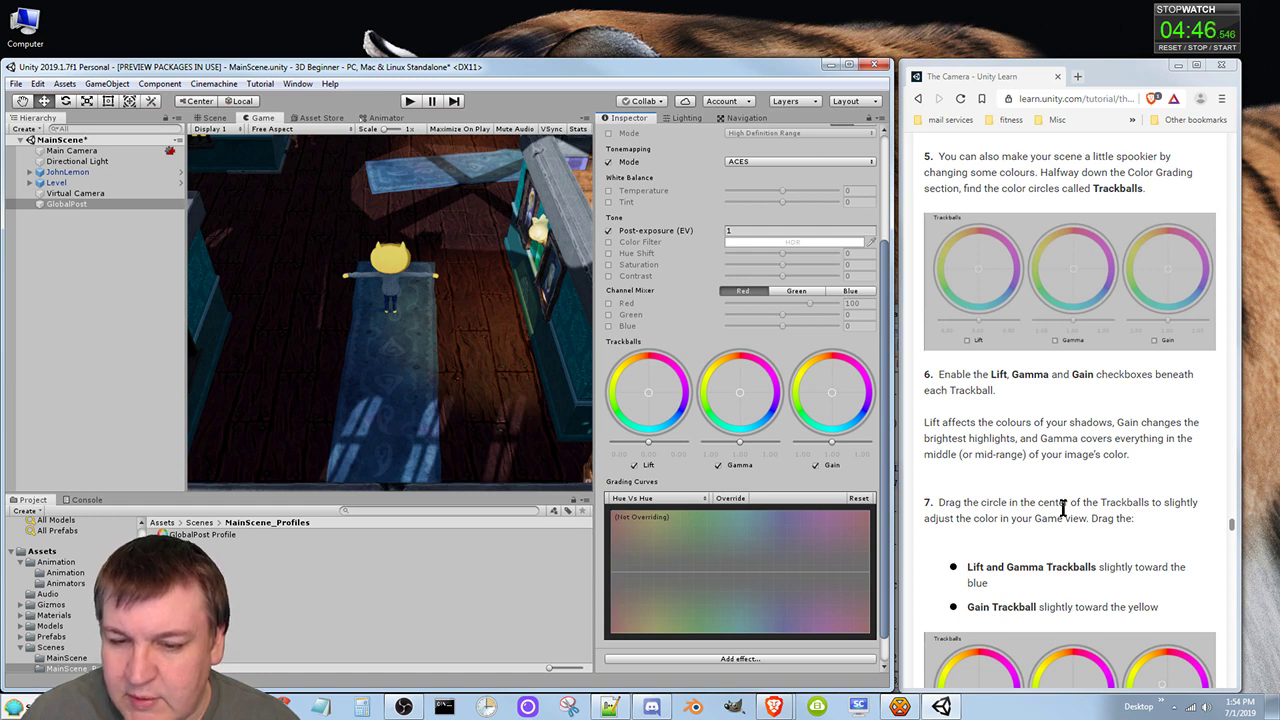
Step: Shift the Lift and Gamma trackballs slightly toward blue and the Gain trackball slightly toward yellow
{"action": "scroll", "coordinate": [1075, 510], "scroll_direction": "down", "scroll_amount": 2}
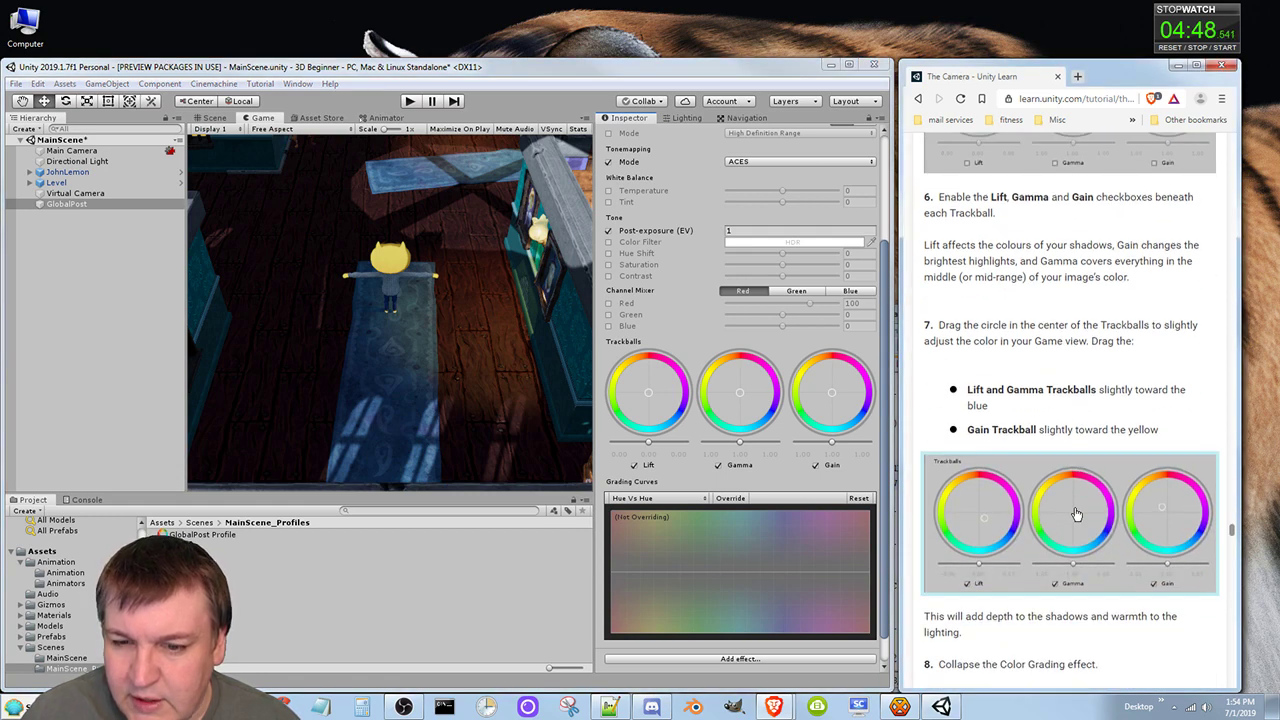
{"action": "scroll", "coordinate": [1075, 512], "scroll_direction": "down", "scroll_amount": 1}
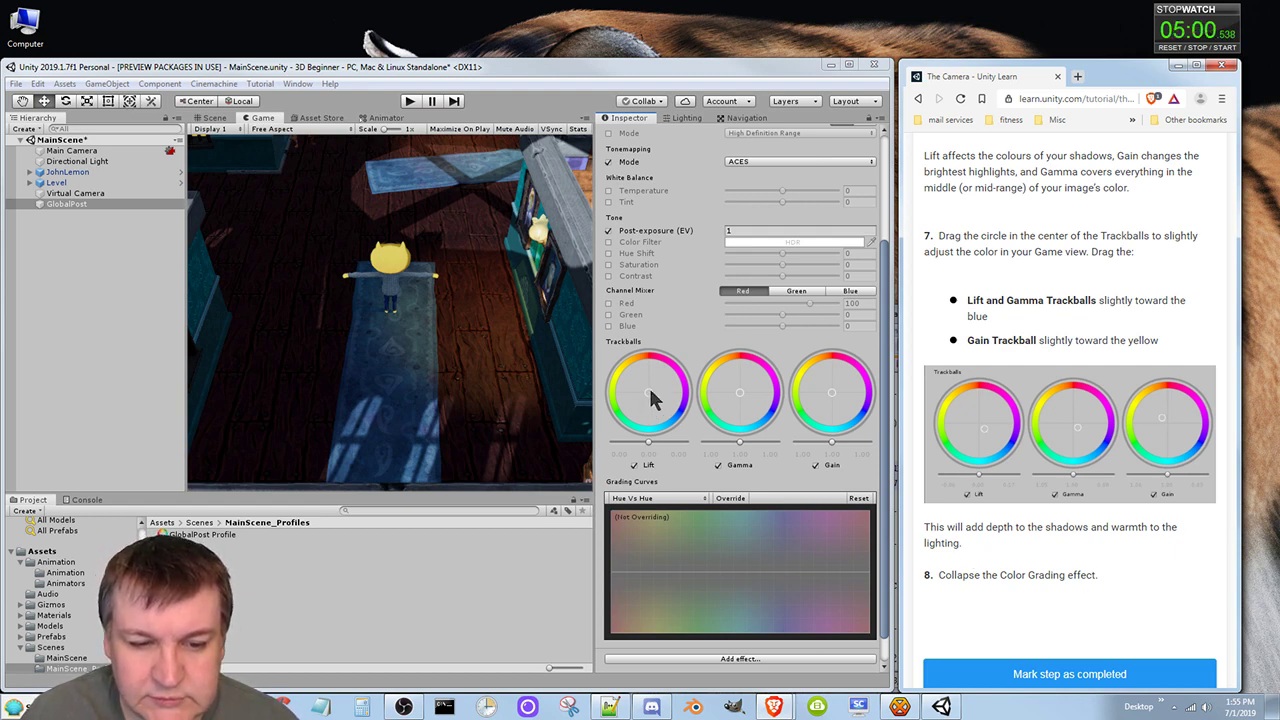
{"action": "left_click_drag", "start_coordinate": [650, 396], "coordinate": [755, 457]}
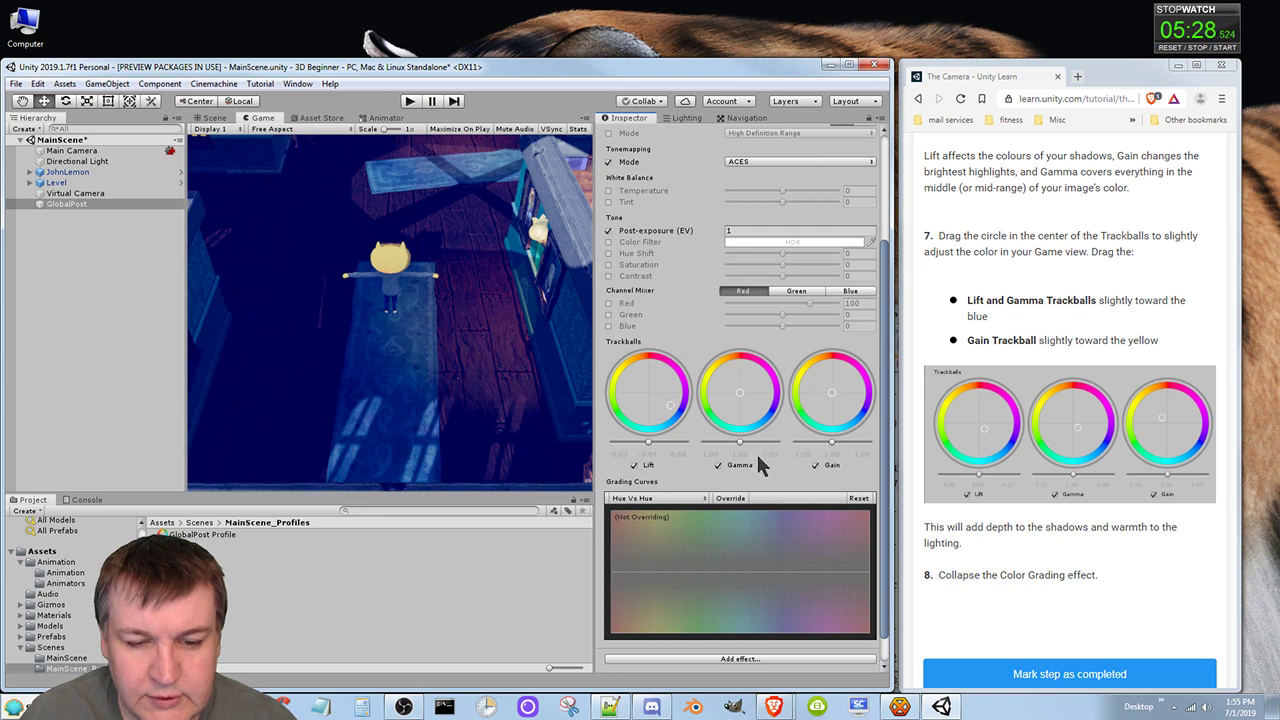
{"action": "left_click_drag", "start_coordinate": [749, 451], "coordinate": [758, 425]}
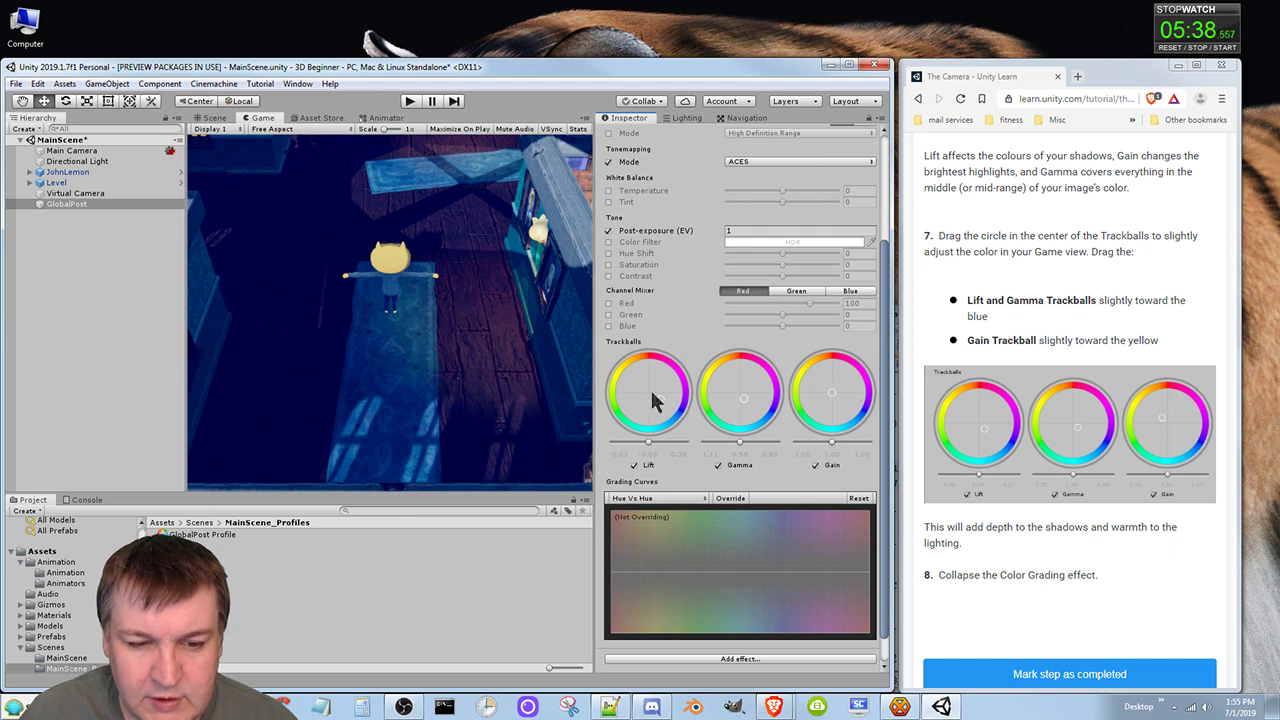
{"action": "left_click_drag", "start_coordinate": [659, 399], "coordinate": [644, 397]}
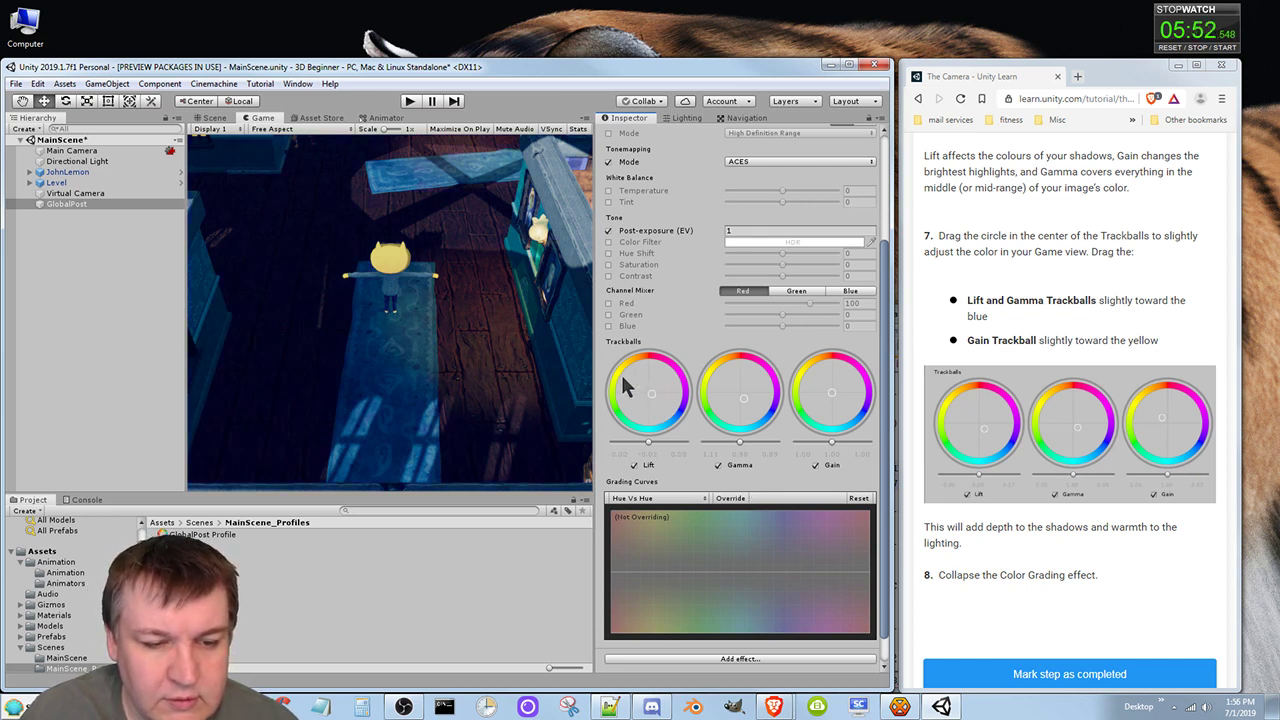
{"action": "left_click_drag", "start_coordinate": [622, 386], "coordinate": [637, 391]}
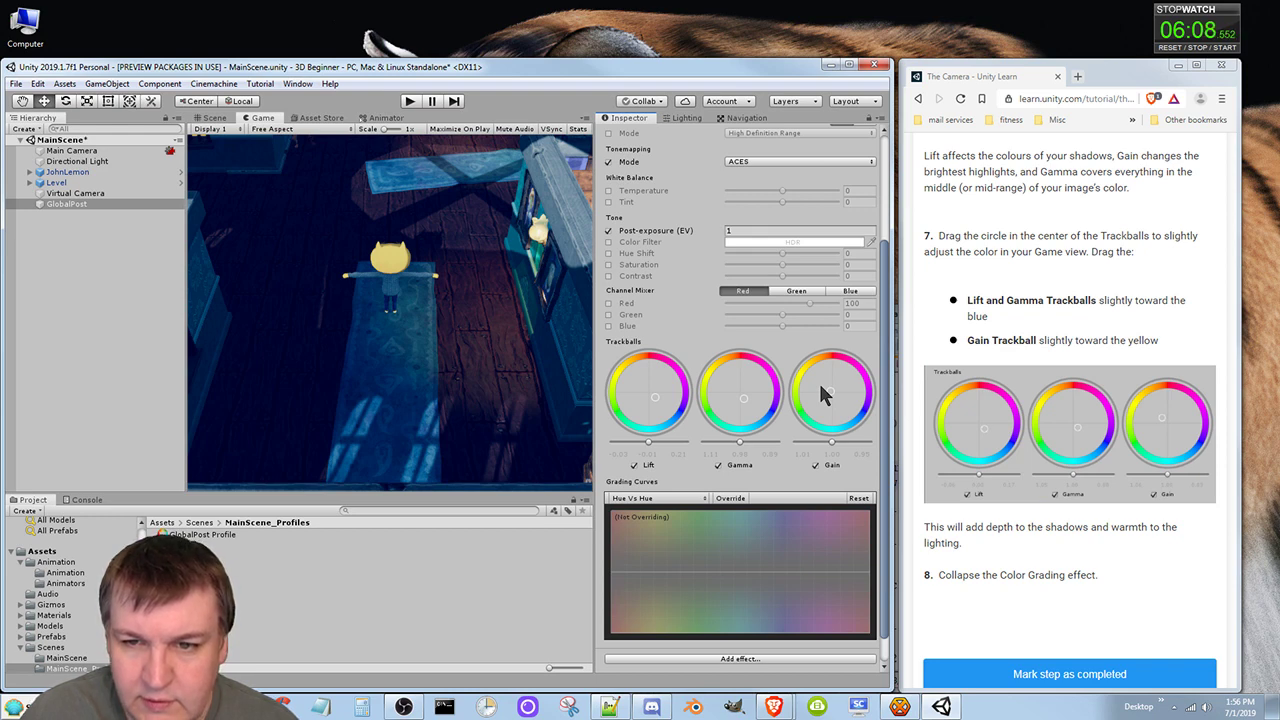
{"action": "left_click_drag", "start_coordinate": [820, 386], "coordinate": [797, 381]}
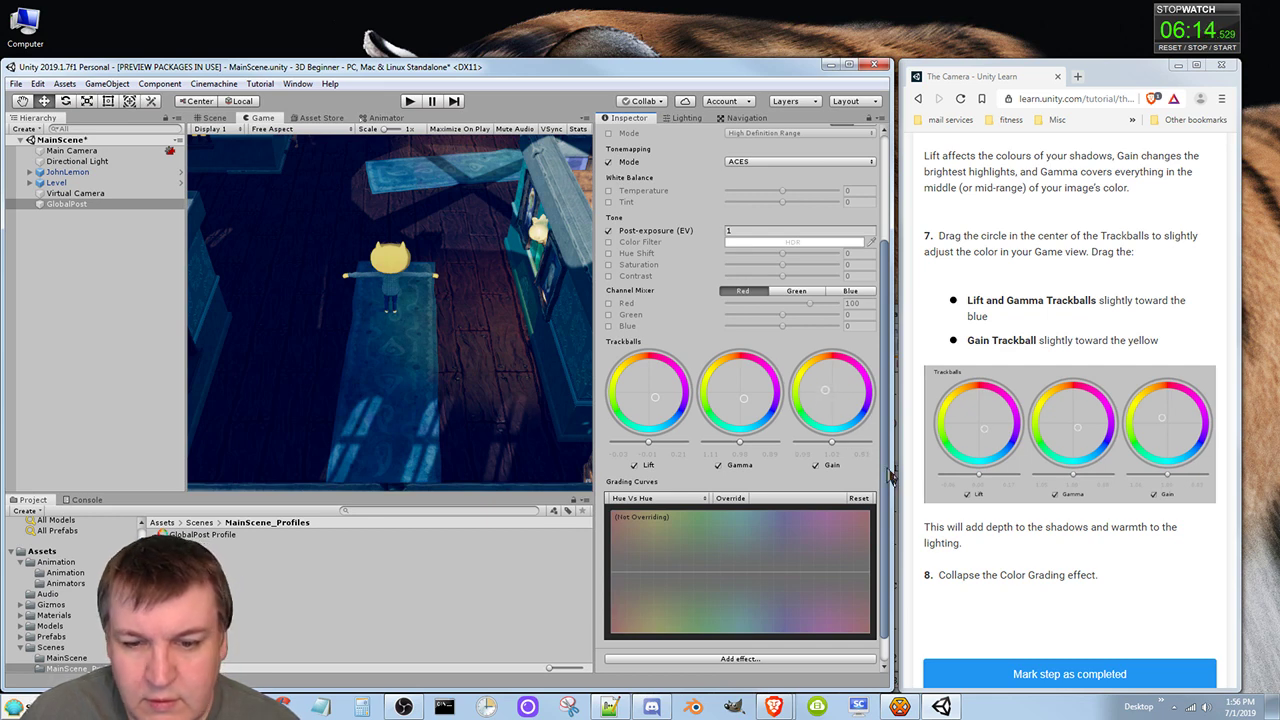
Step: Nudge the Gain trackball of the Color Grading effect slightly further toward yellow
{"action": "left_click", "coordinate": [1125, 564]}
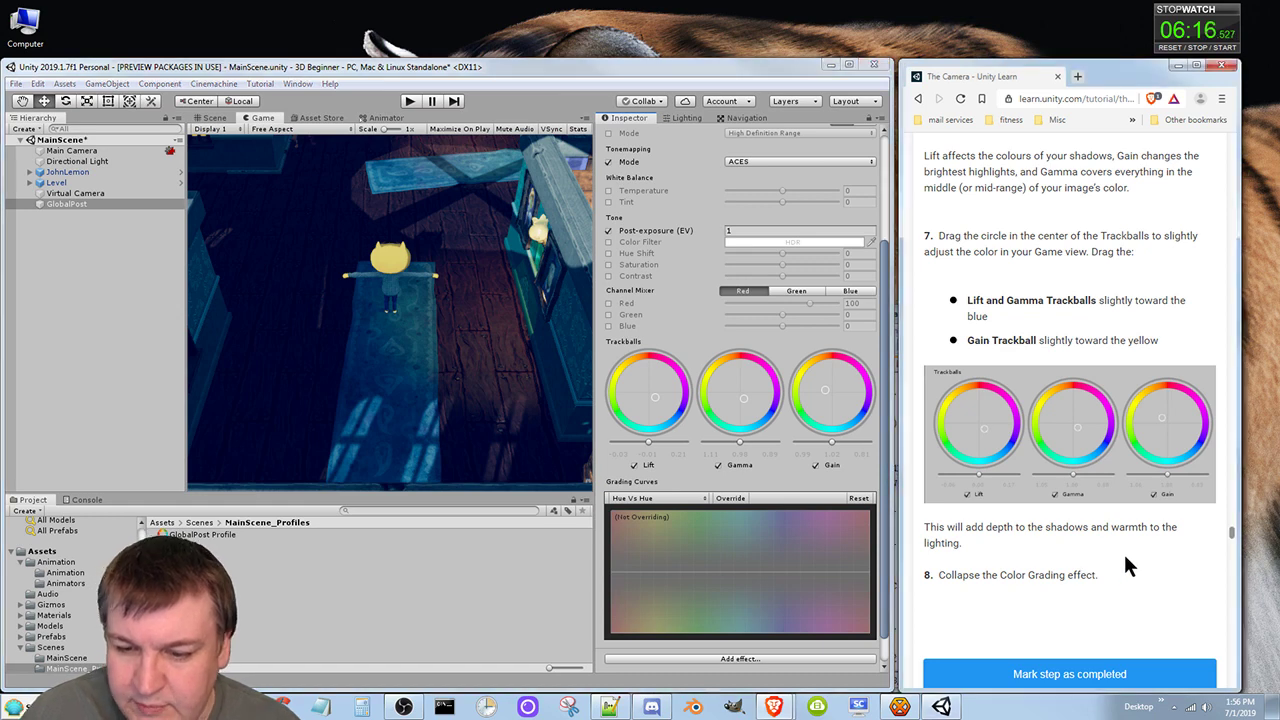
{"action": "scroll", "coordinate": [1125, 562], "scroll_direction": "down", "scroll_amount": 1}
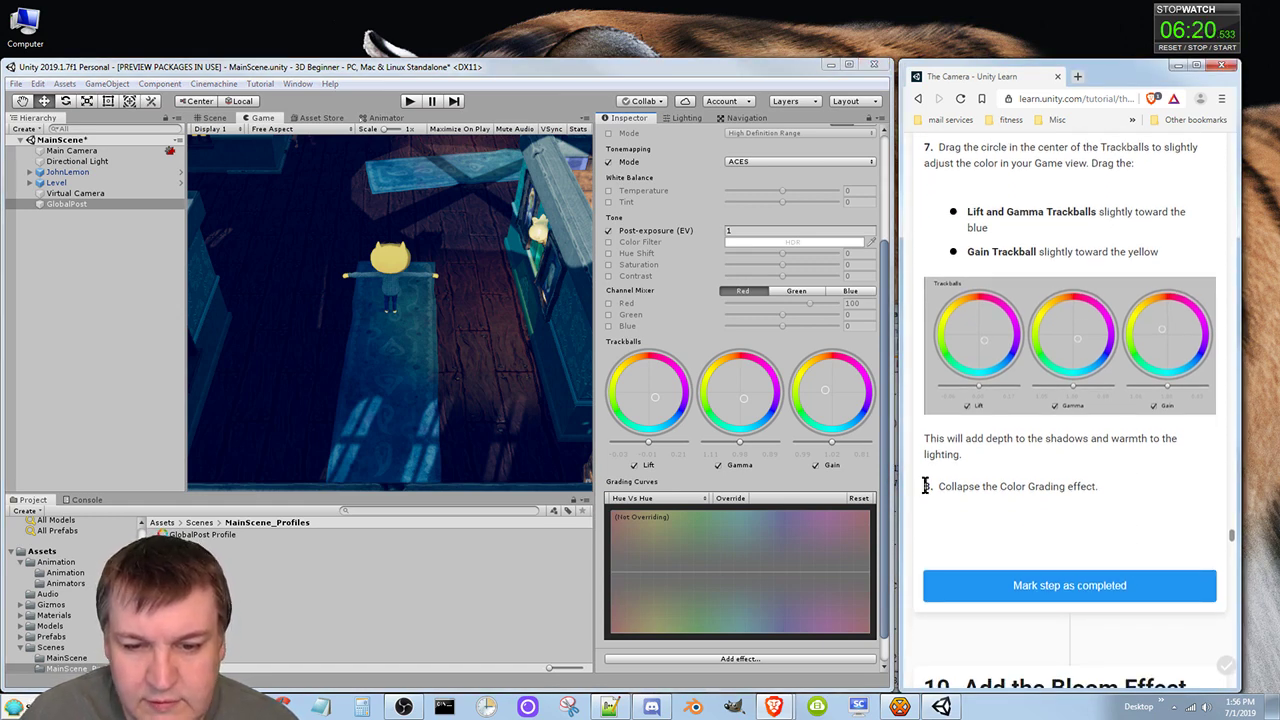
{"action": "left_click", "coordinate": [825, 396]}
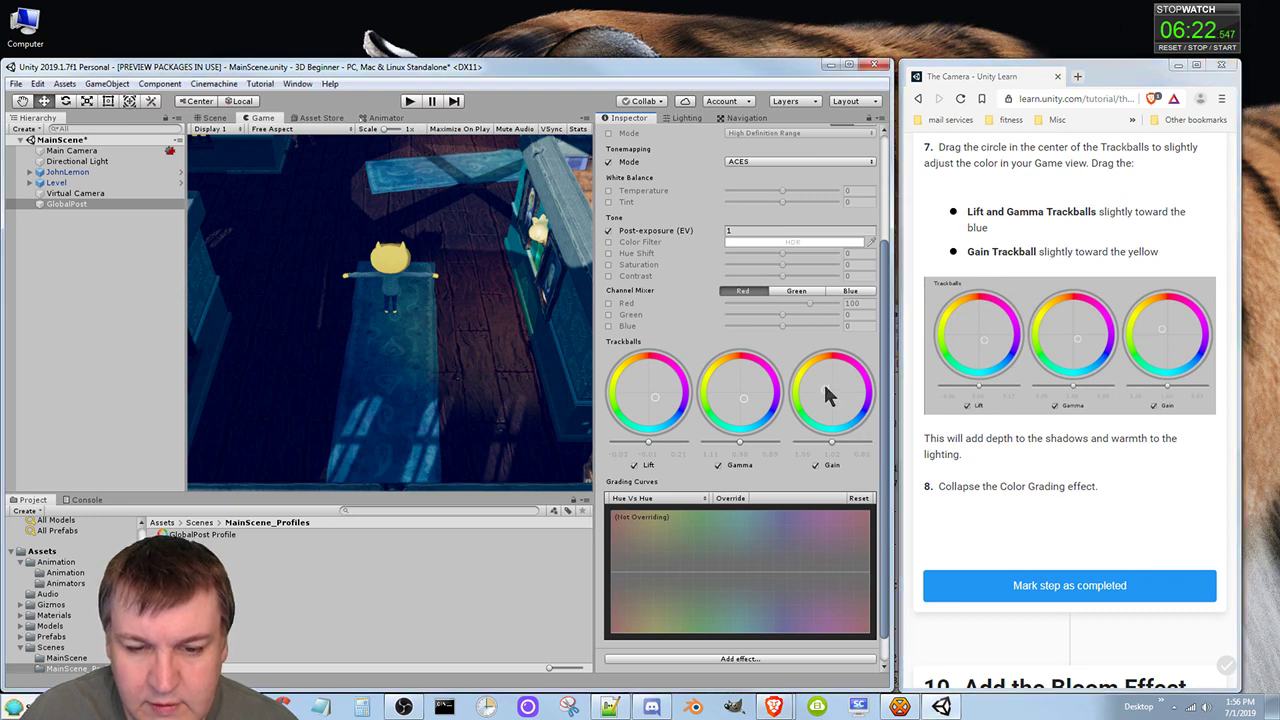
{"action": "left_click_drag", "start_coordinate": [825, 384], "coordinate": [827, 378]}
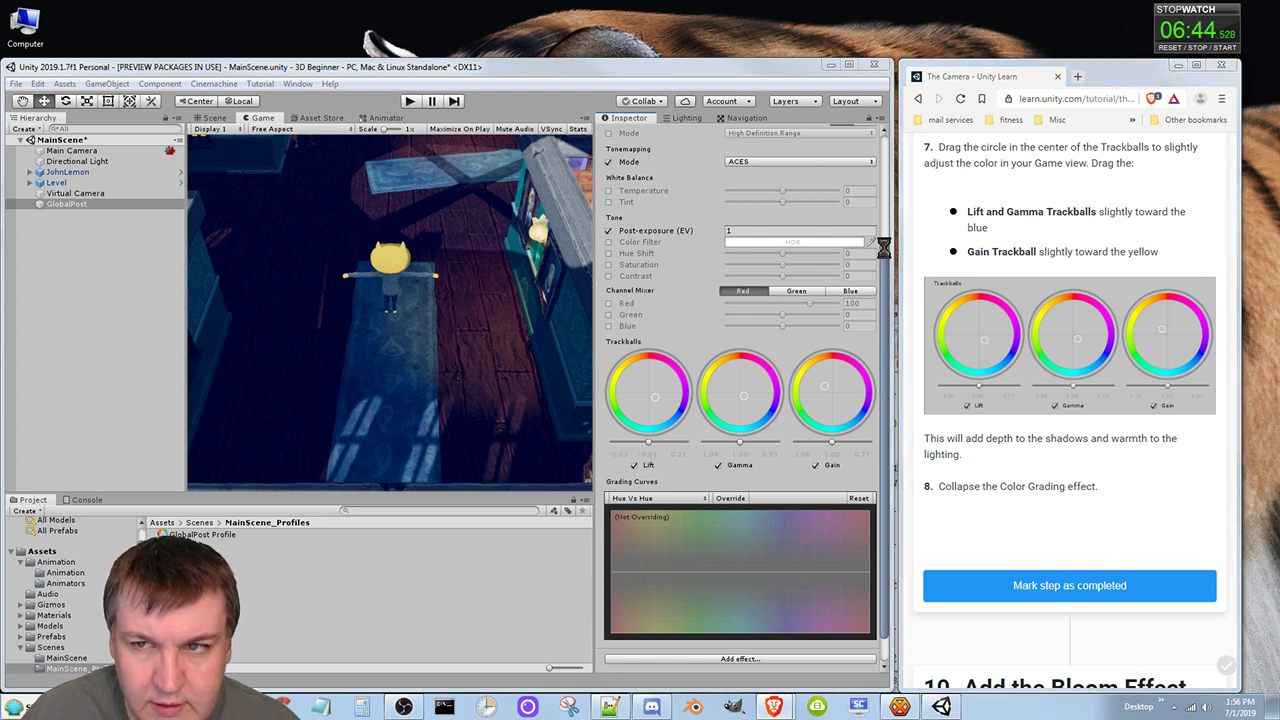
Step: Collapse the Color Grading effect and mark its tutorial step as completed
{"action": "left_click_drag", "start_coordinate": [886, 240], "coordinate": [888, 212]}
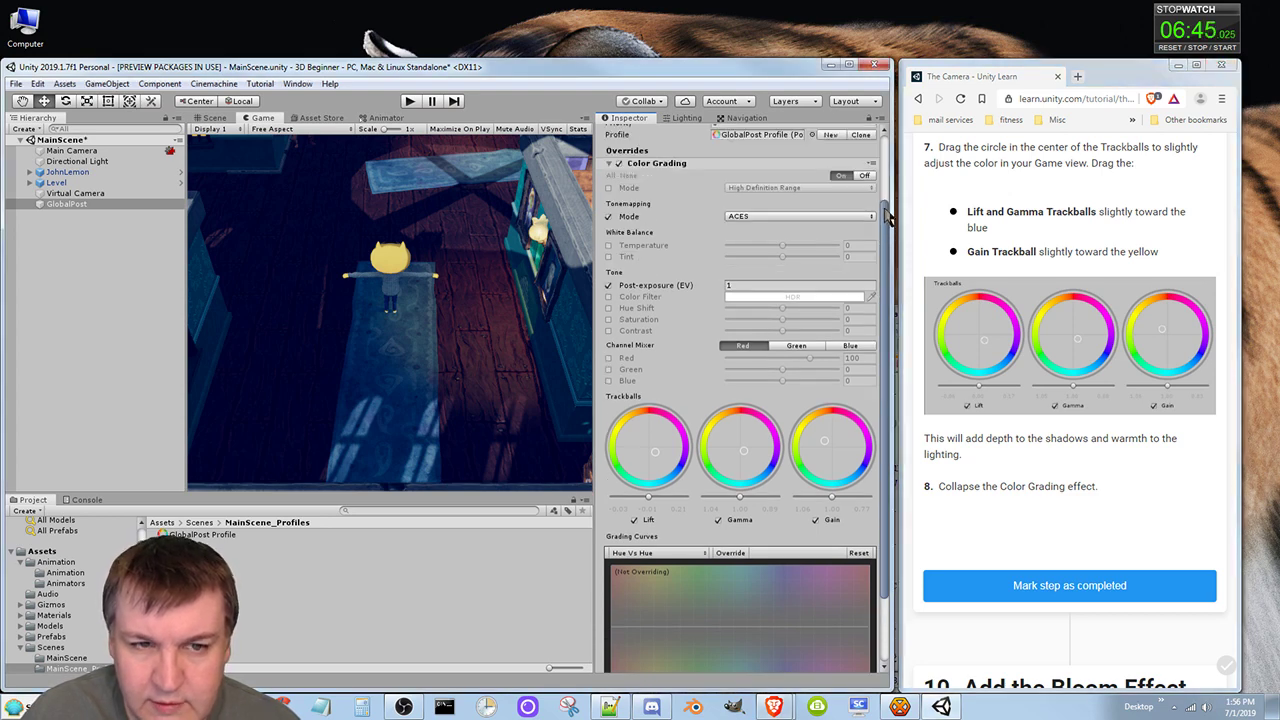
{"action": "left_click", "coordinate": [612, 164]}
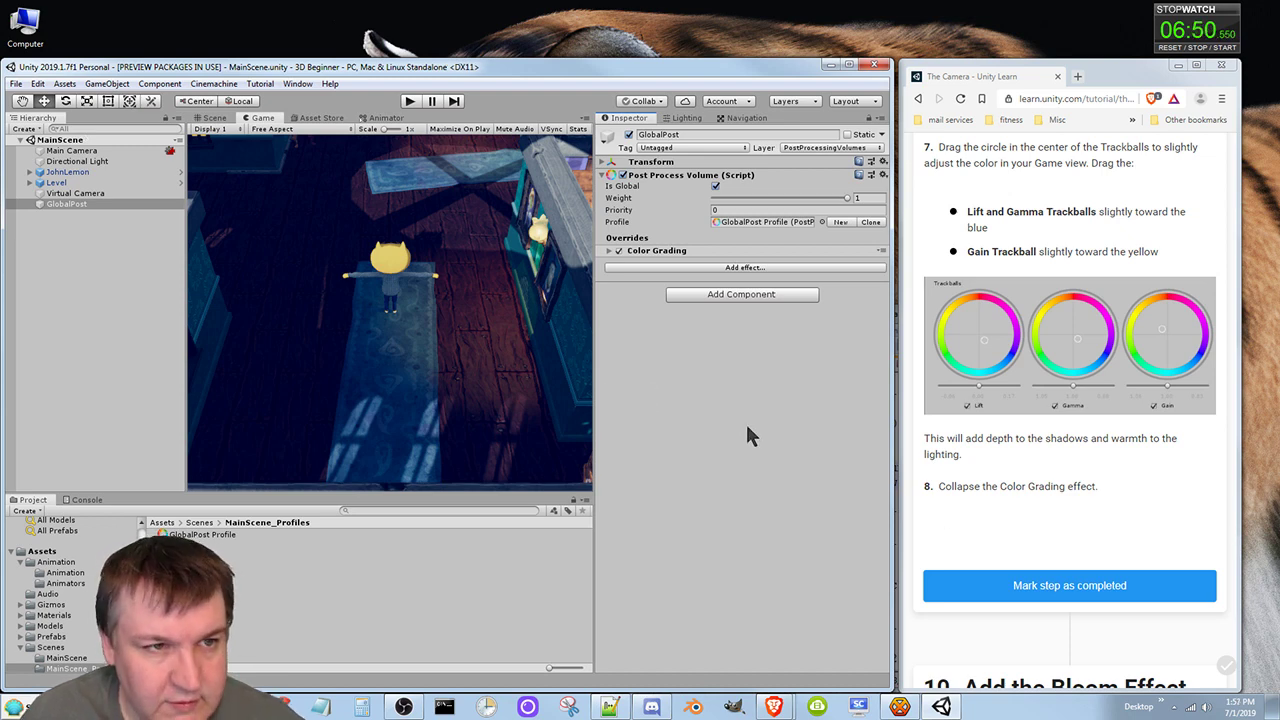
{"action": "left_click", "coordinate": [1043, 590]}
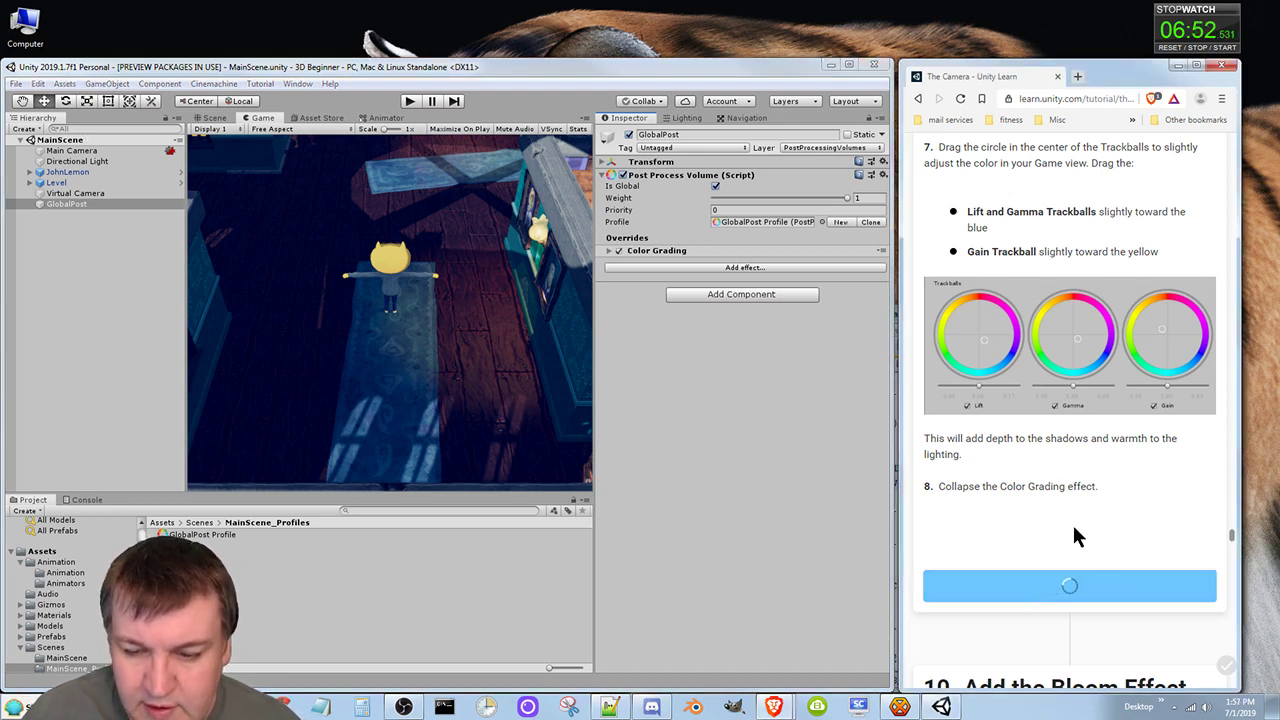
Step: Add the Bloom effect to GlobalPost's Post Process Volume and expand its settings
{"action": "scroll", "coordinate": [1078, 550], "scroll_direction": "down", "scroll_amount": 1}
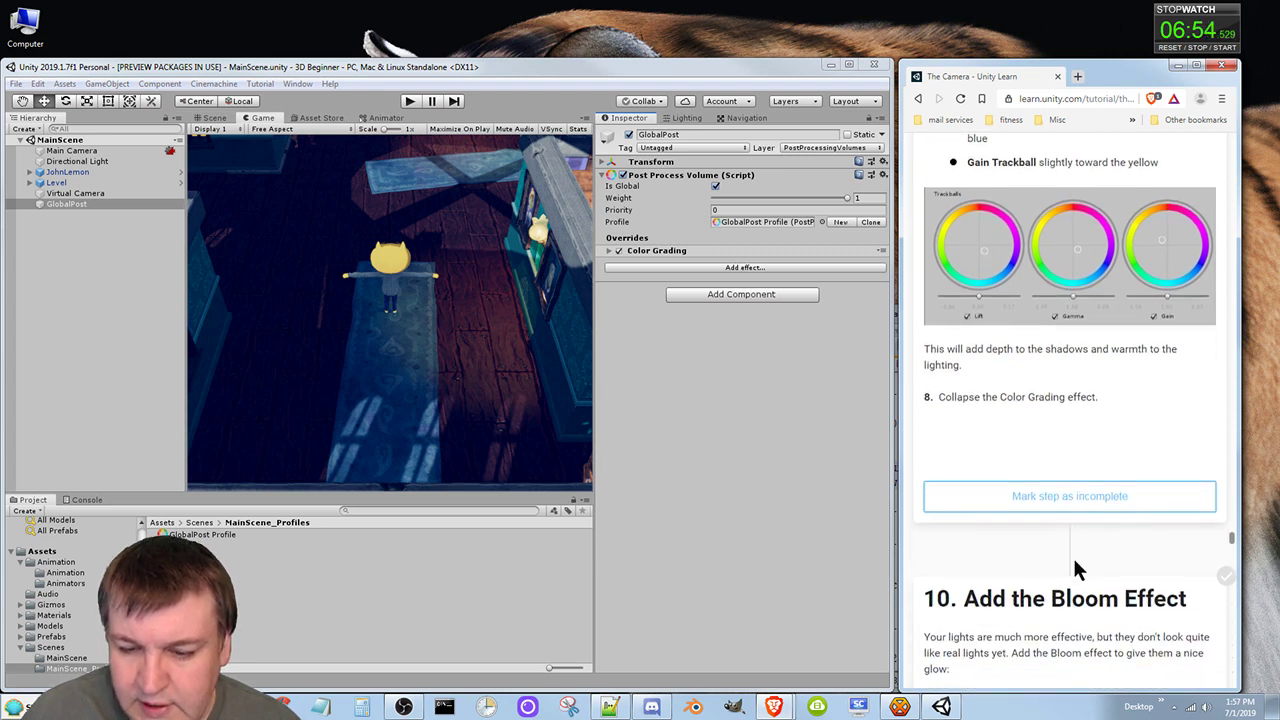
{"action": "scroll", "coordinate": [1072, 565], "scroll_direction": "down", "scroll_amount": 3}
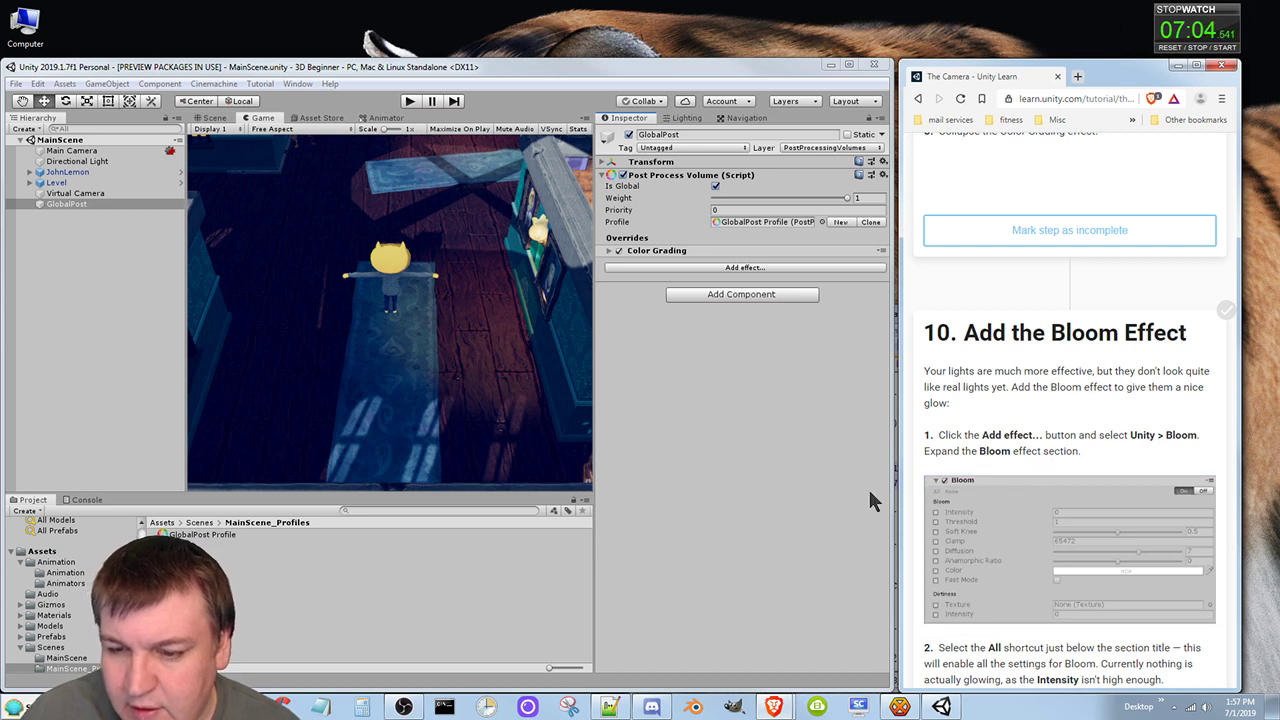
{"action": "left_click", "coordinate": [746, 270]}
{"action": "mouse_move", "coordinate": [779, 274]}
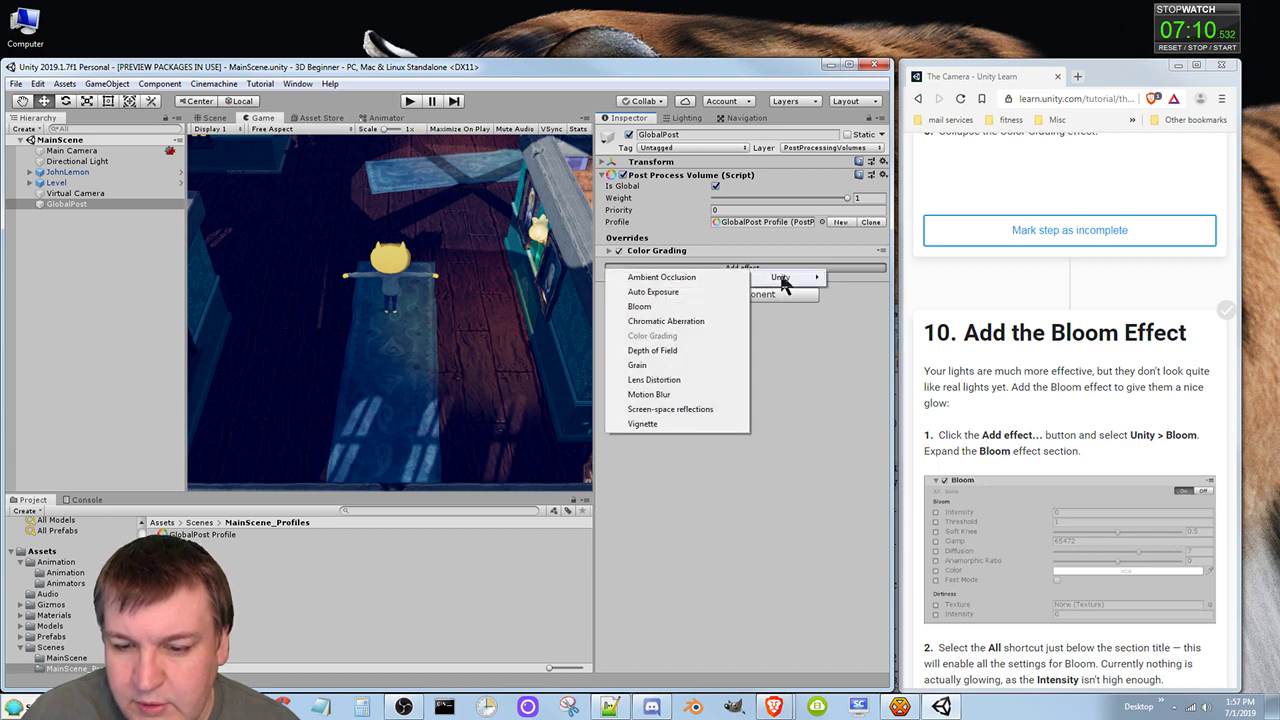
{"action": "left_click", "coordinate": [676, 305]}
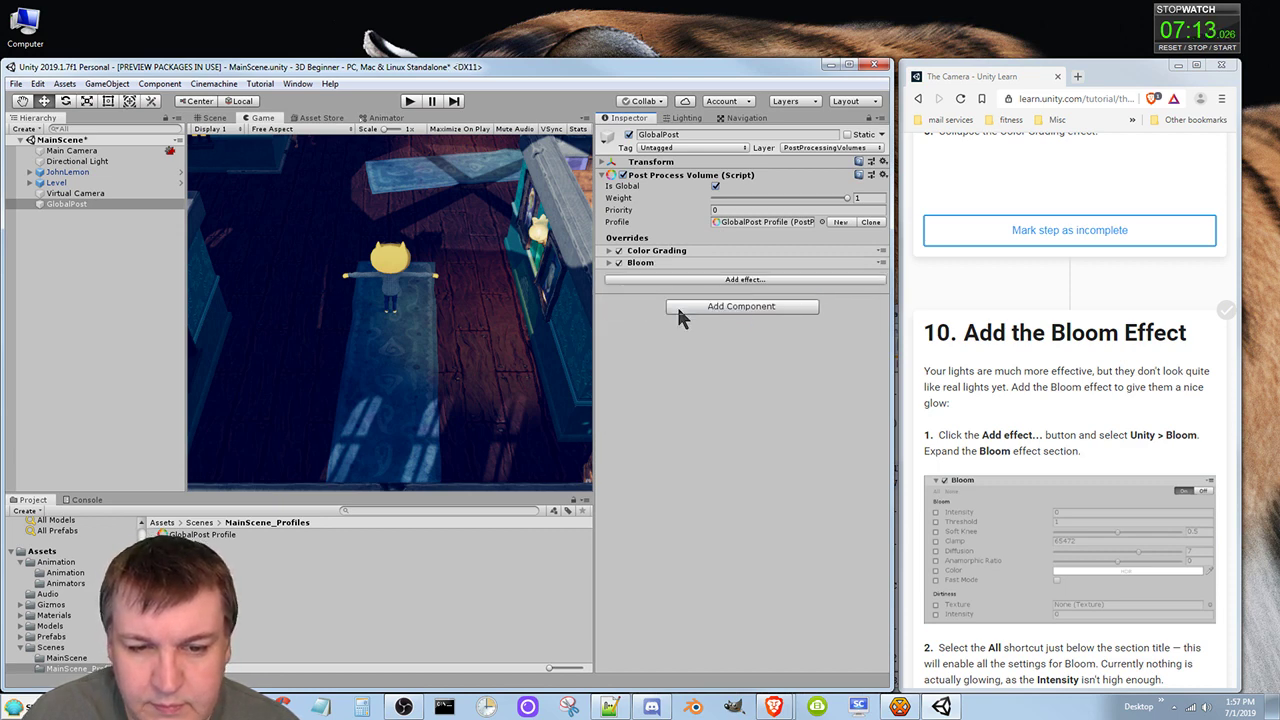
{"action": "left_click", "coordinate": [609, 262]}
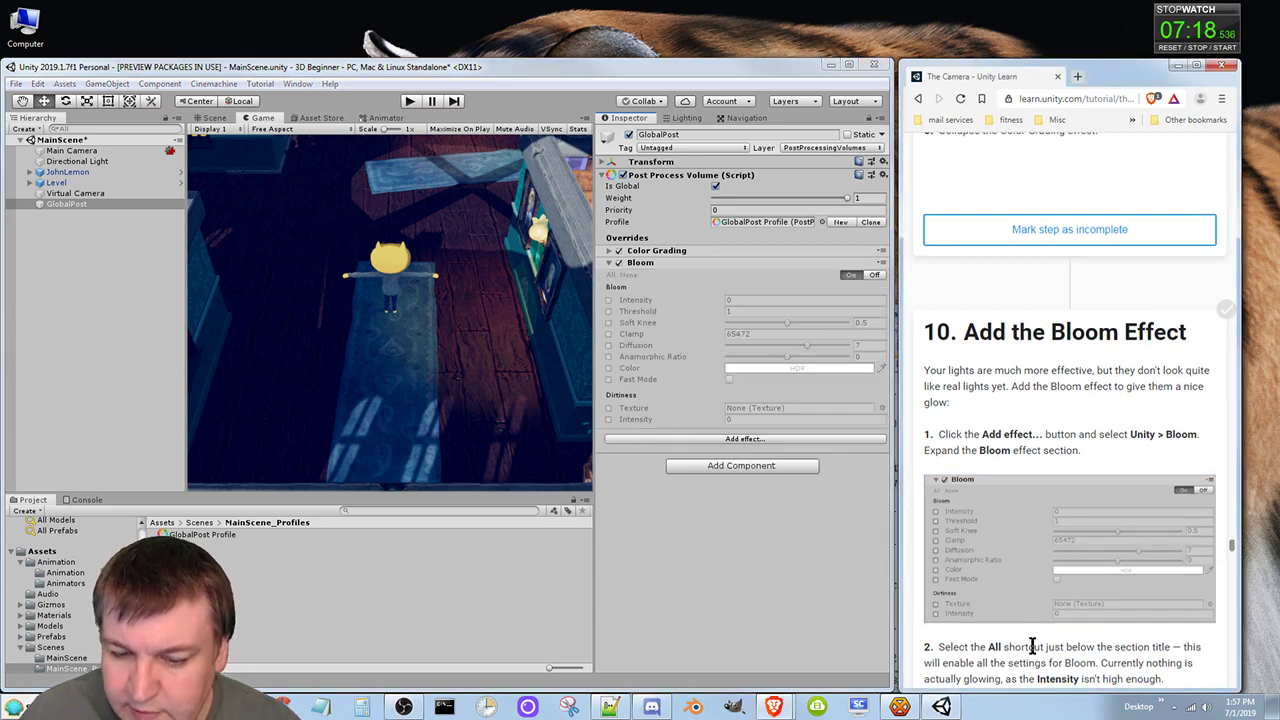
Step: Enable all Bloom overrides at once and set the bloom Intensity to 2.5
{"action": "scroll", "coordinate": [1032, 647], "scroll_direction": "down", "scroll_amount": 3}
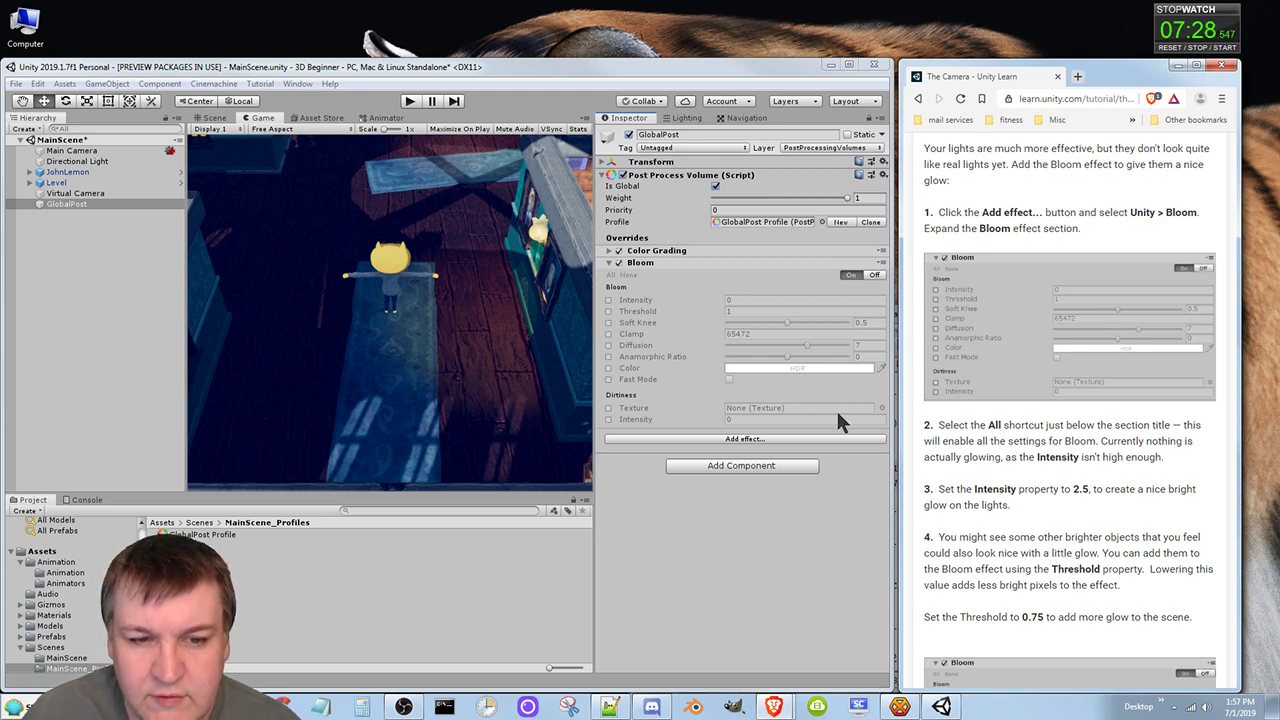
{"action": "left_click", "coordinate": [611, 274]}
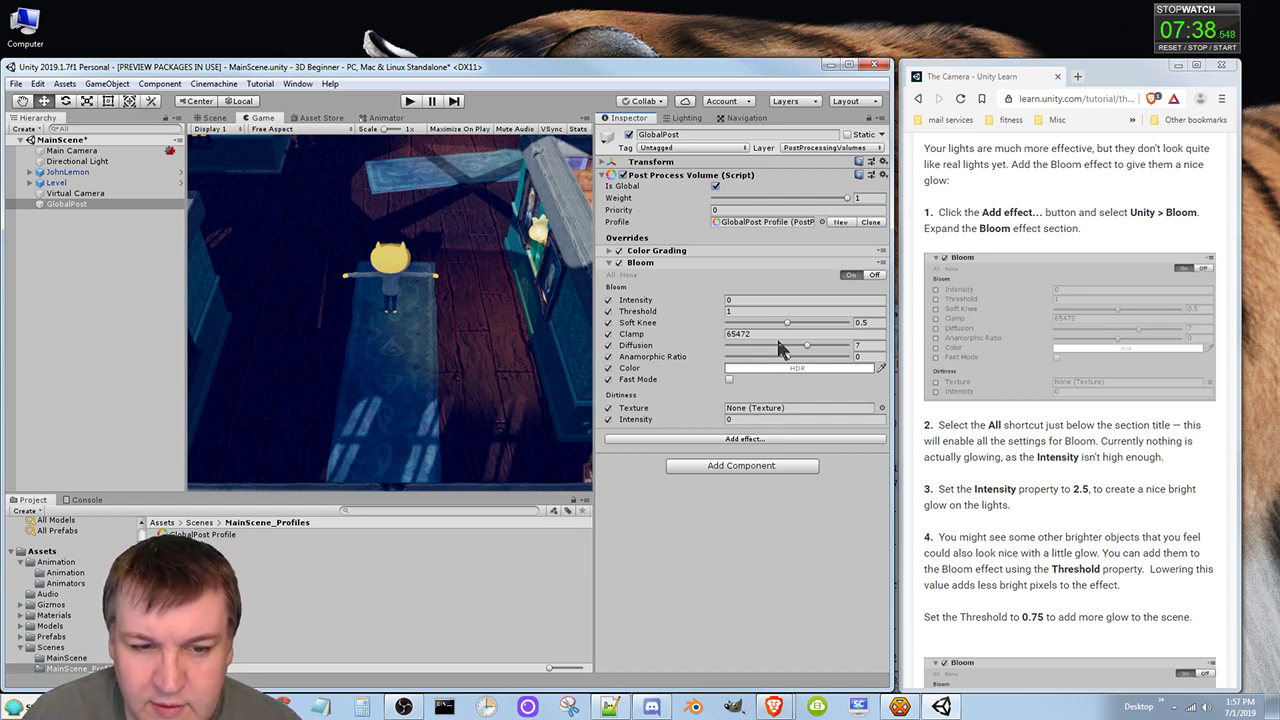
{"action": "left_click", "coordinate": [732, 300]}
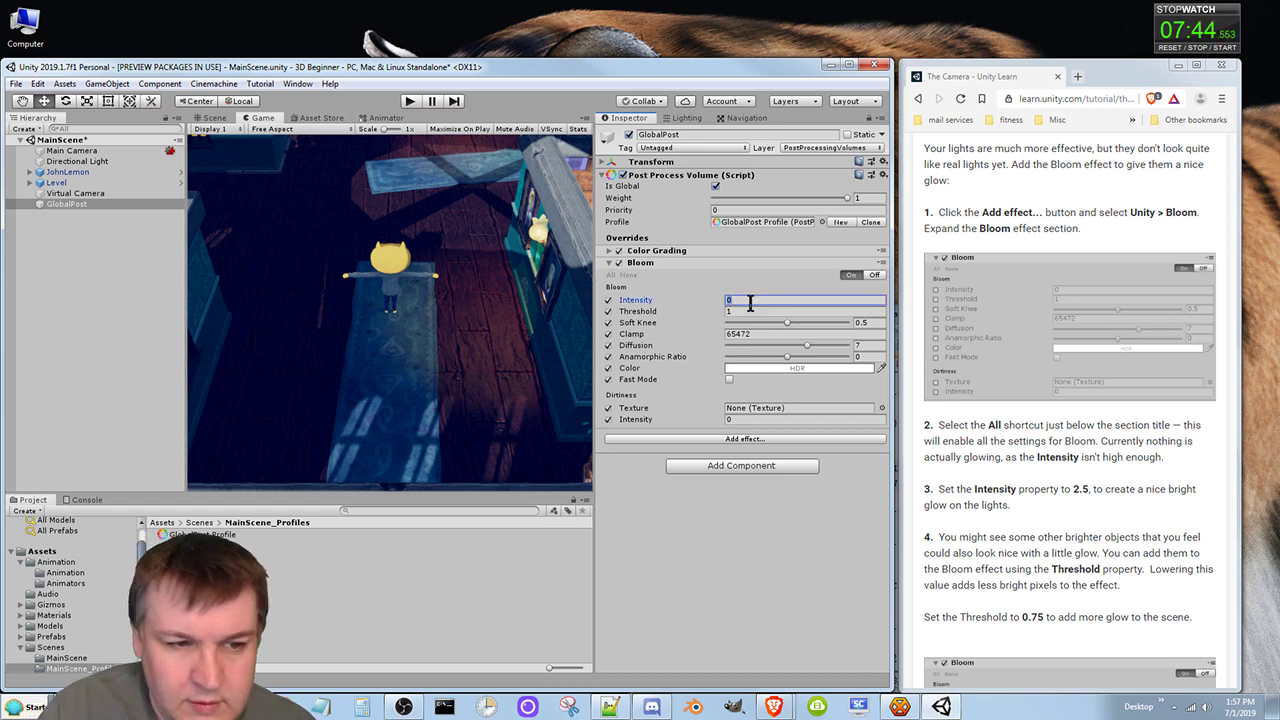
{"action": "type", "text": "2.5"}
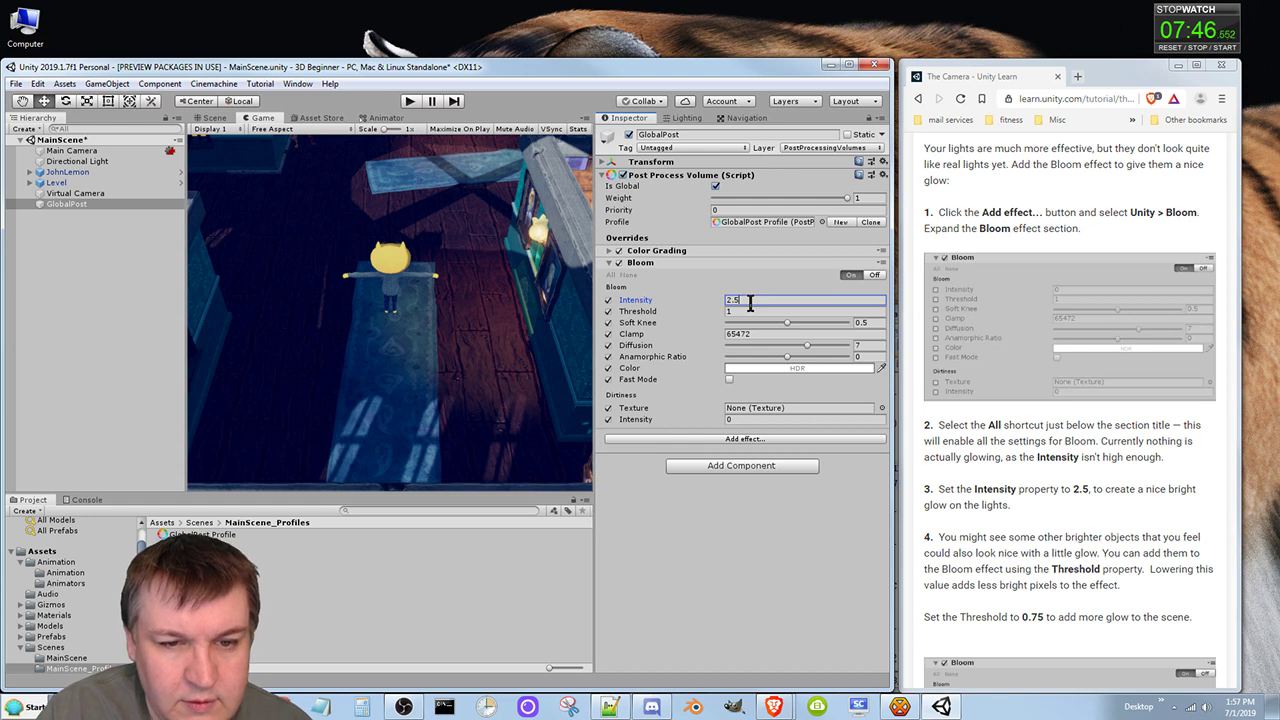
Step: Try Bloom Intensity values of 56 and 5 to compare the glow in the Game view
{"action": "key", "text": "BackSpace"}
{"action": "key", "text": "BackSpace"}
{"action": "key", "text": "BackSpace"}
{"action": "type", "text": "56"}
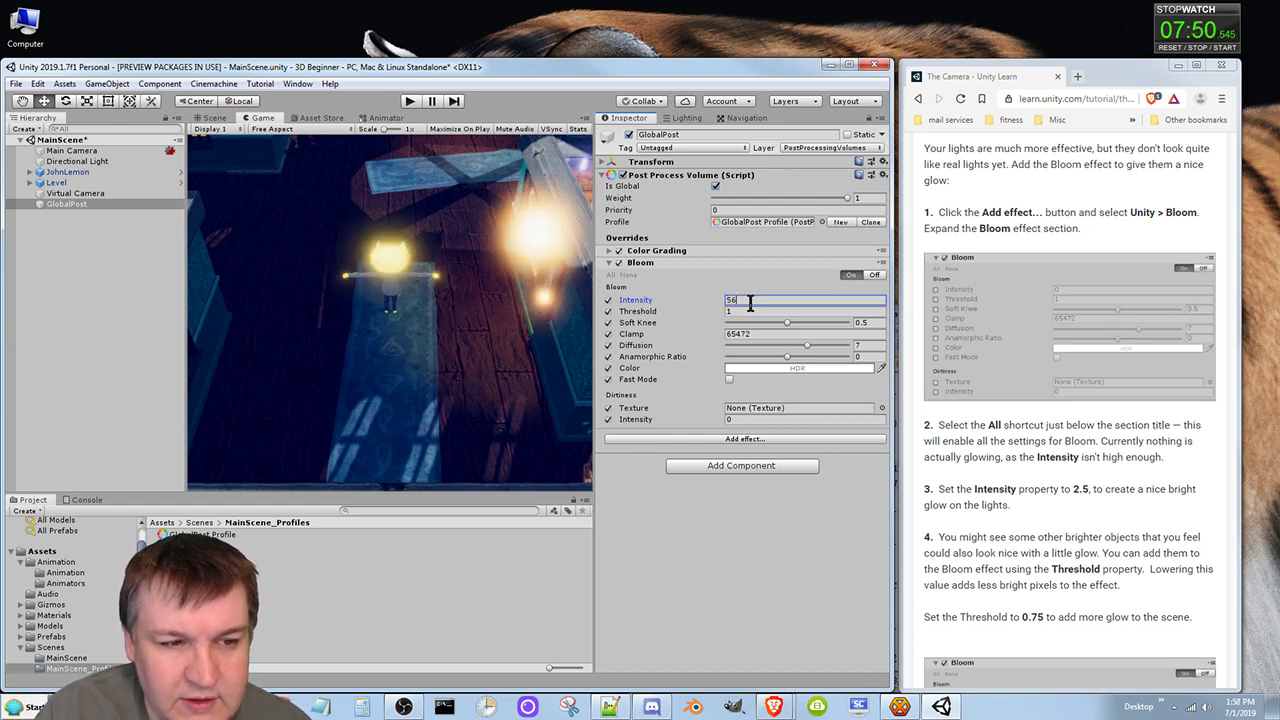
{"action": "key", "text": "BackSpace"}
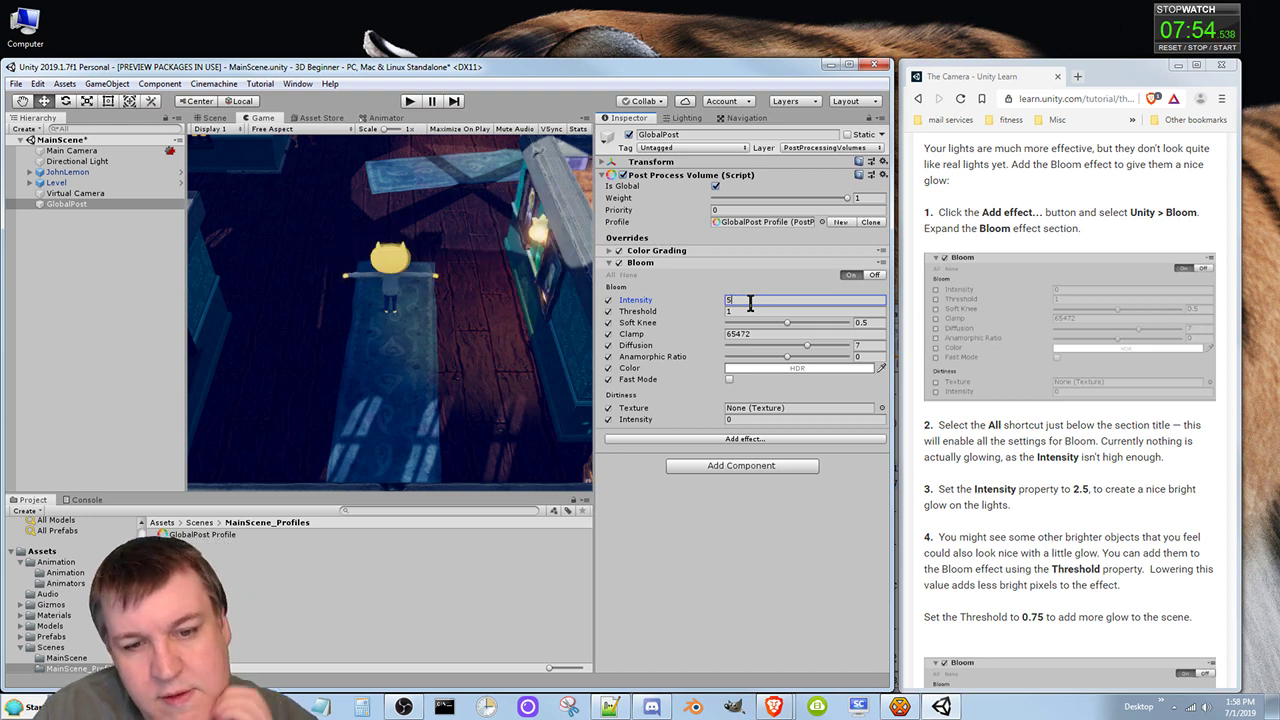
Step: Return the Bloom Intensity to 2.5
{"action": "key", "text": "BackSpace"}
{"action": "type", "text": "2."}
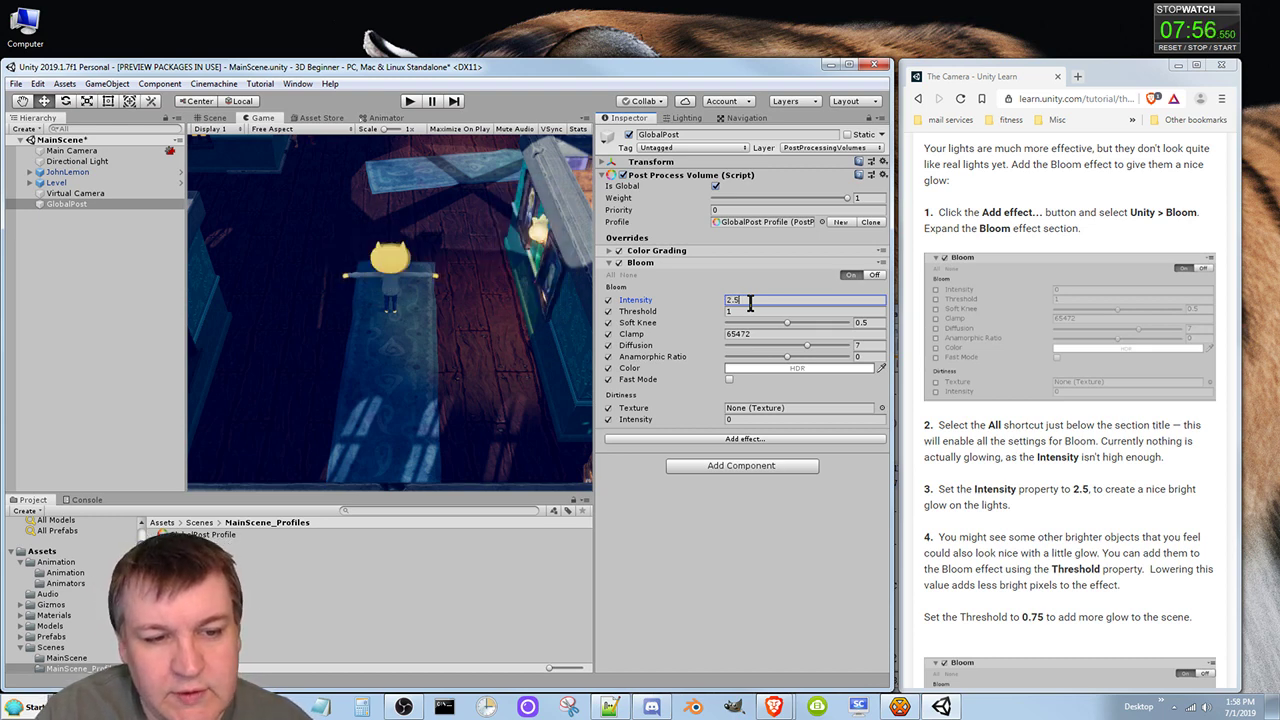
{"action": "left_click", "coordinate": [845, 519]}
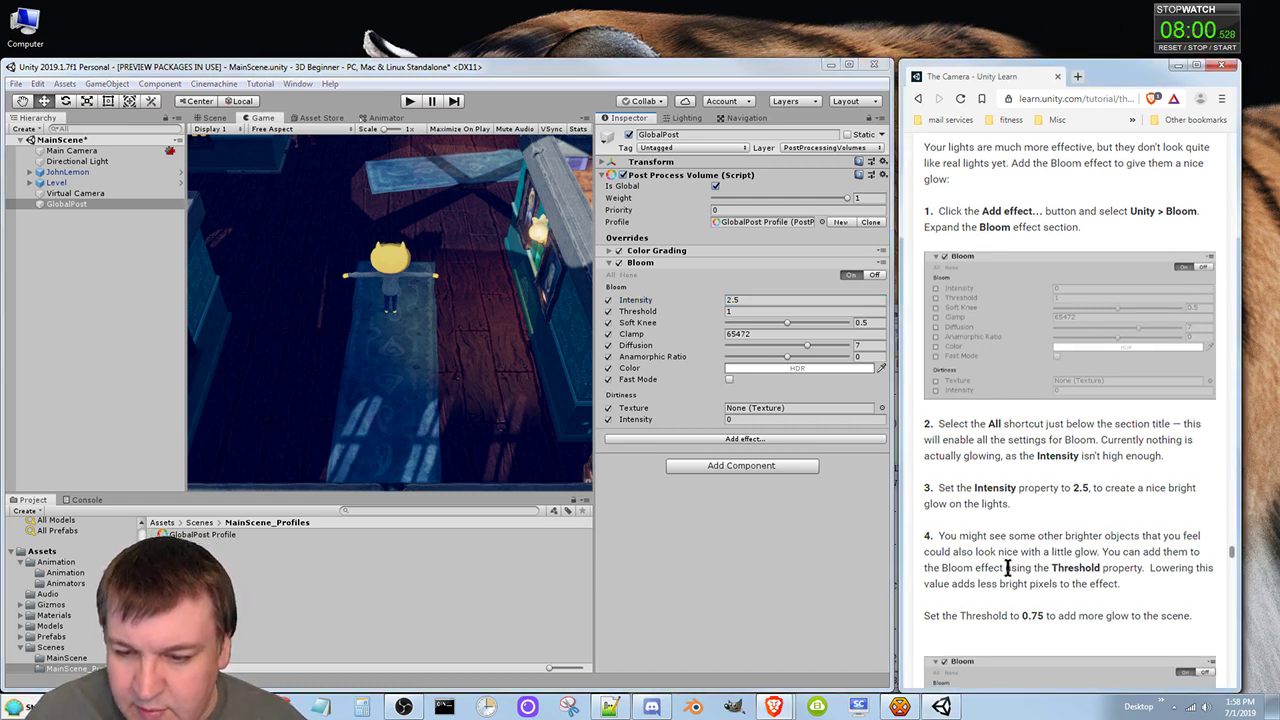
Step: Set the Bloom Threshold to 0.75, as the tutorial instructs
{"action": "scroll", "coordinate": [1005, 560], "scroll_direction": "down", "scroll_amount": 2}
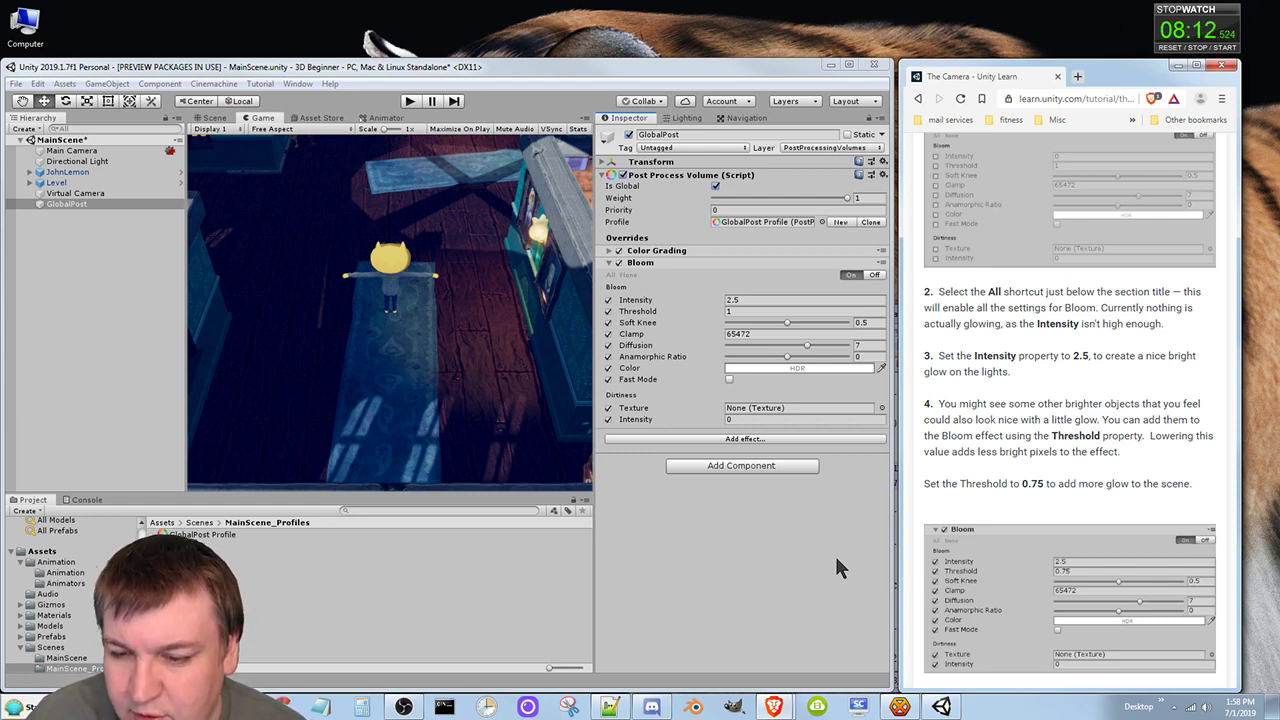
{"action": "left_click", "coordinate": [740, 311]}
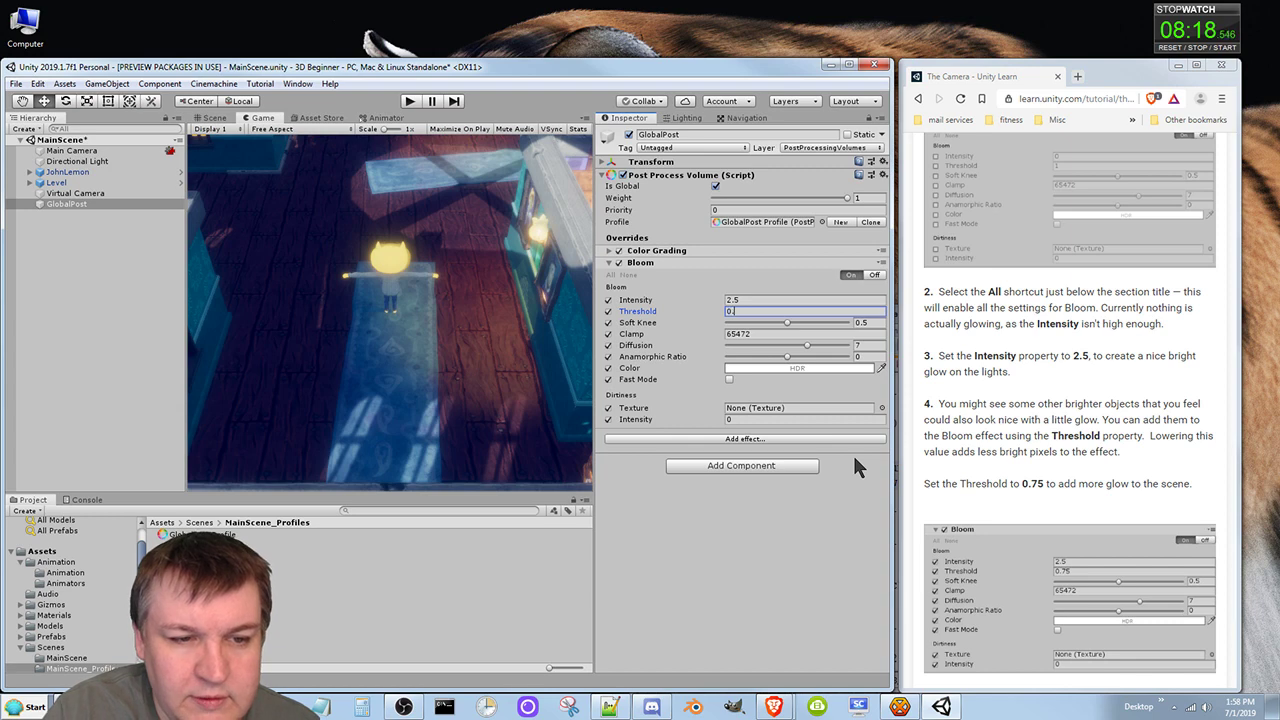
{"action": "type", "text": "0.75"}
Step: Try Bloom Threshold values of 5, 8 and 20 to compare the glow, clearing each one
{"action": "key", "text": "BackSpace"}
{"action": "key", "text": "BackSpace"}
{"action": "key", "text": "BackSpace"}
{"action": "key", "text": "BackSpace"}
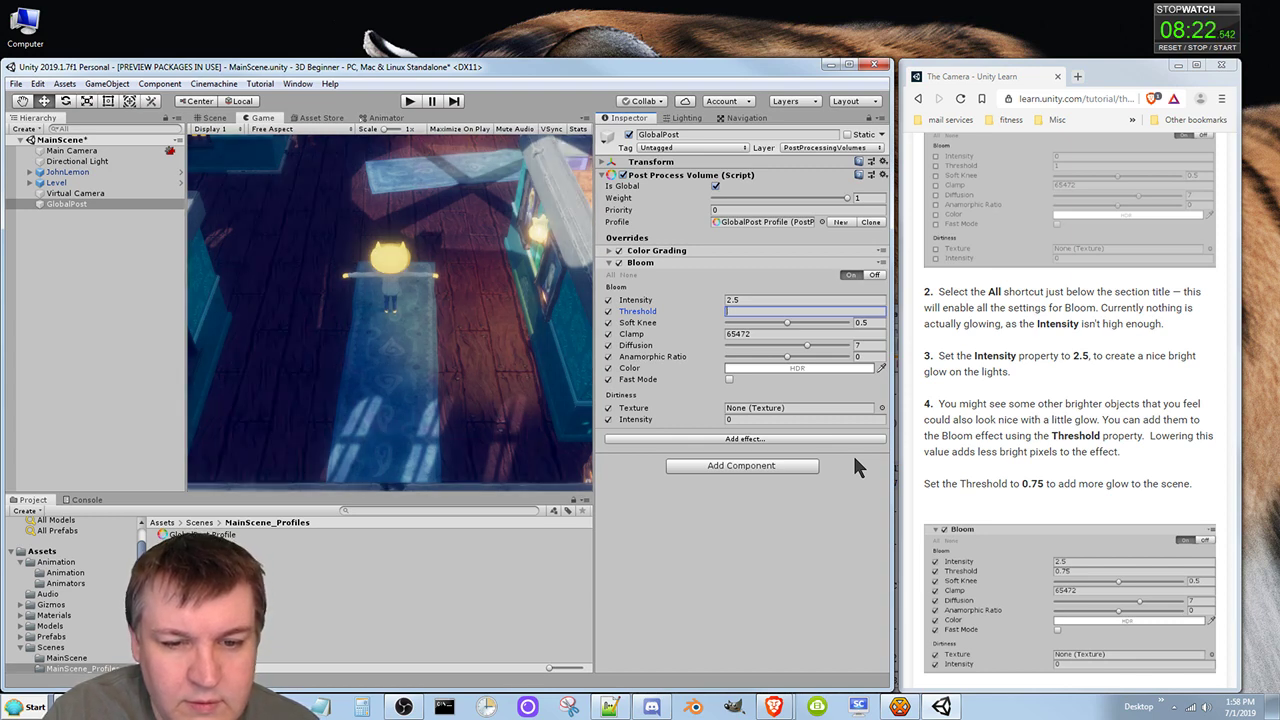
{"action": "type", "text": "5"}
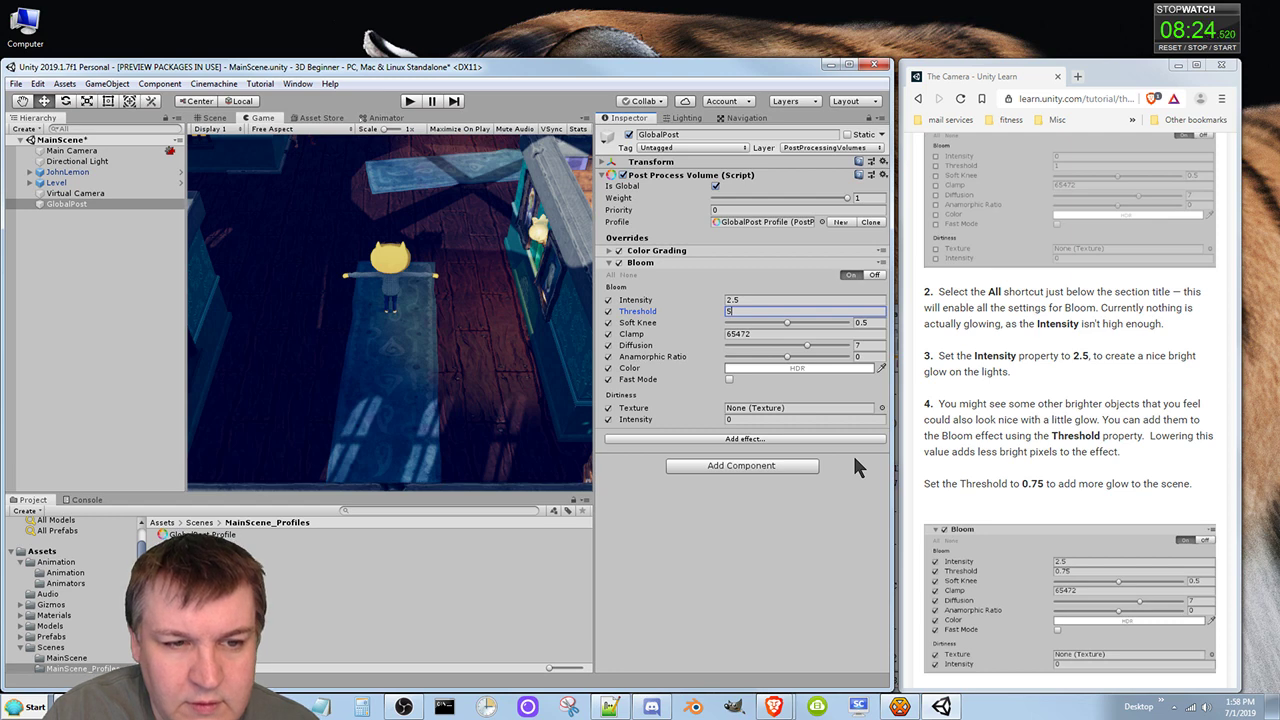
{"action": "key", "text": "BackSpace"}
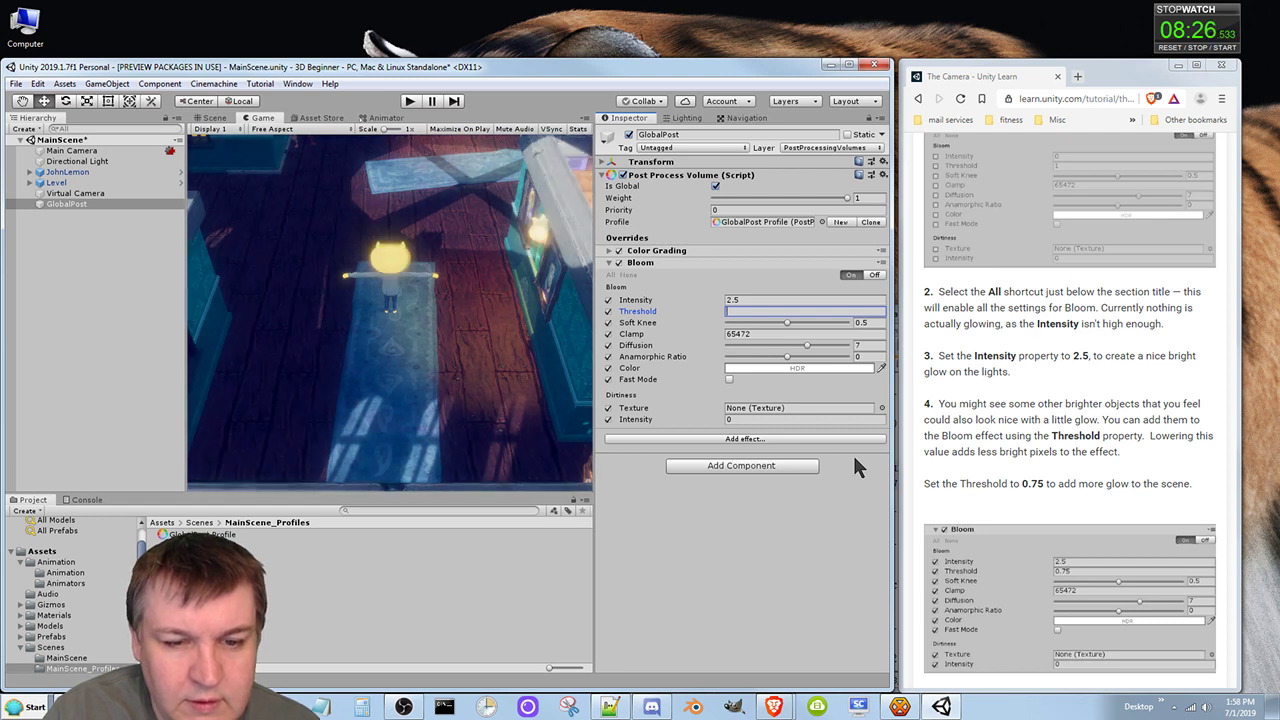
{"action": "type", "text": "8"}
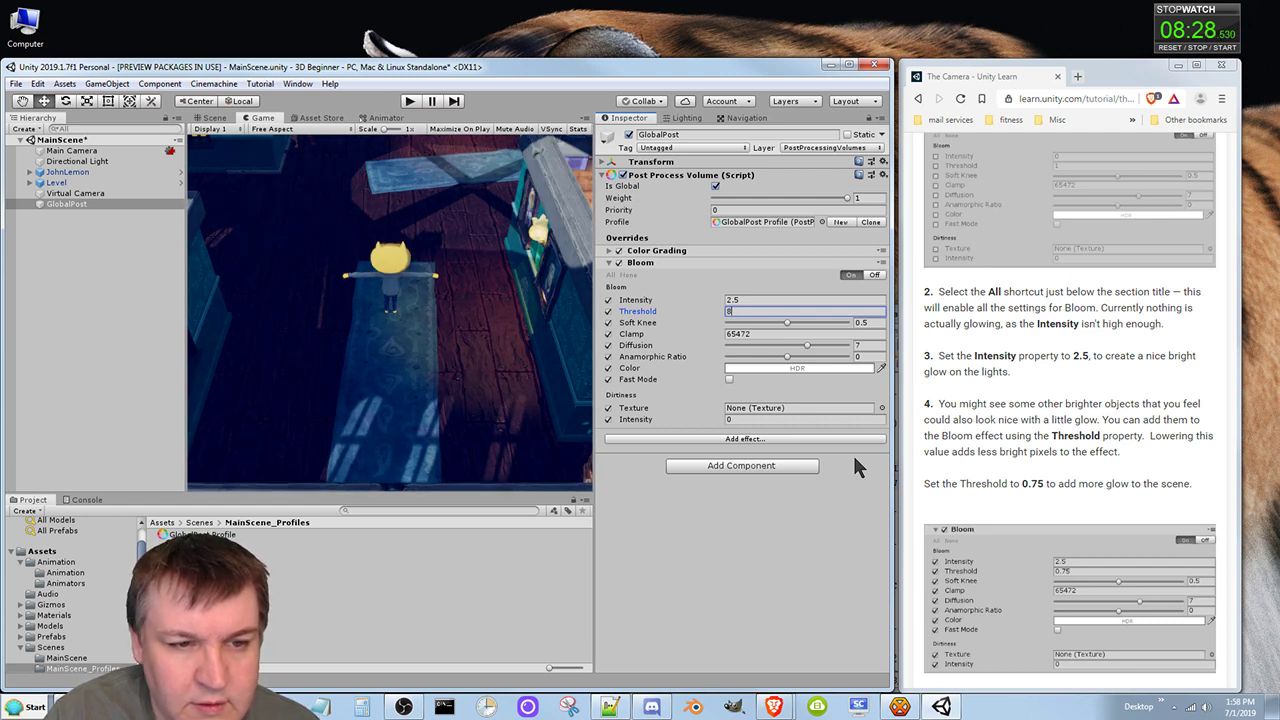
{"action": "key", "text": "BackSpace"}
{"action": "type", "text": "20"}
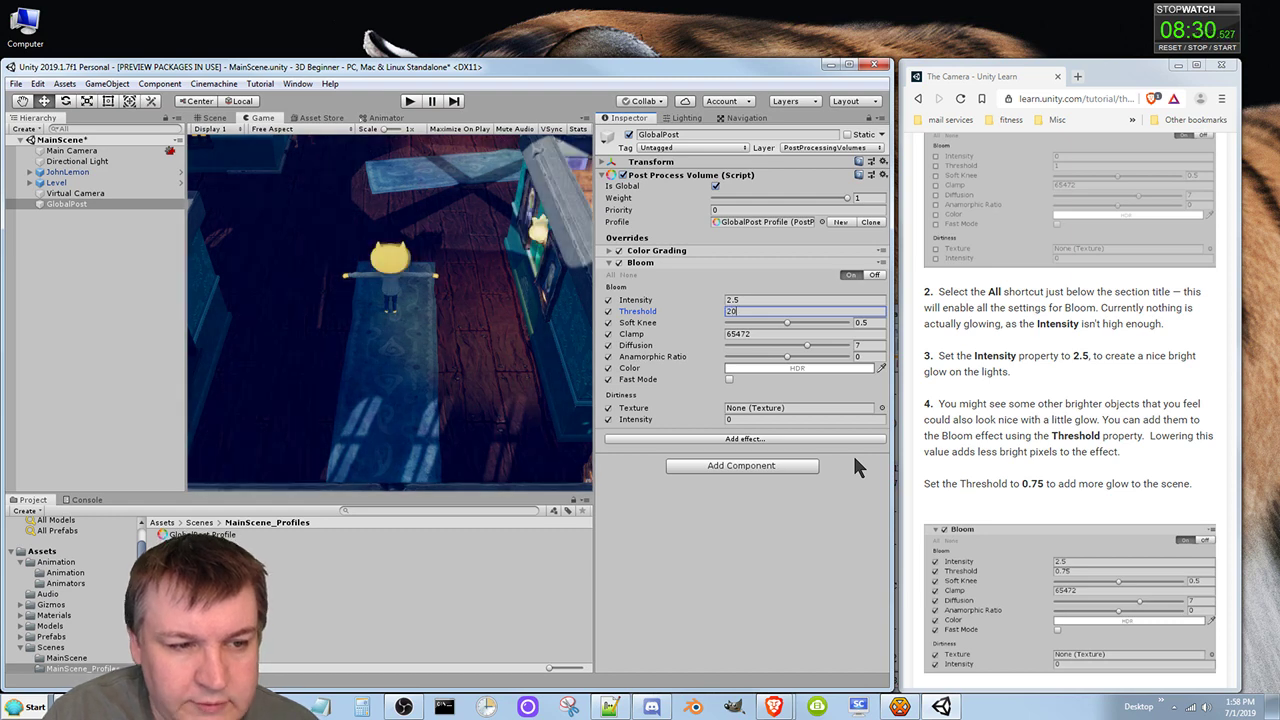
{"action": "key", "text": "BackSpace"}
{"action": "key", "text": "BackSpace"}
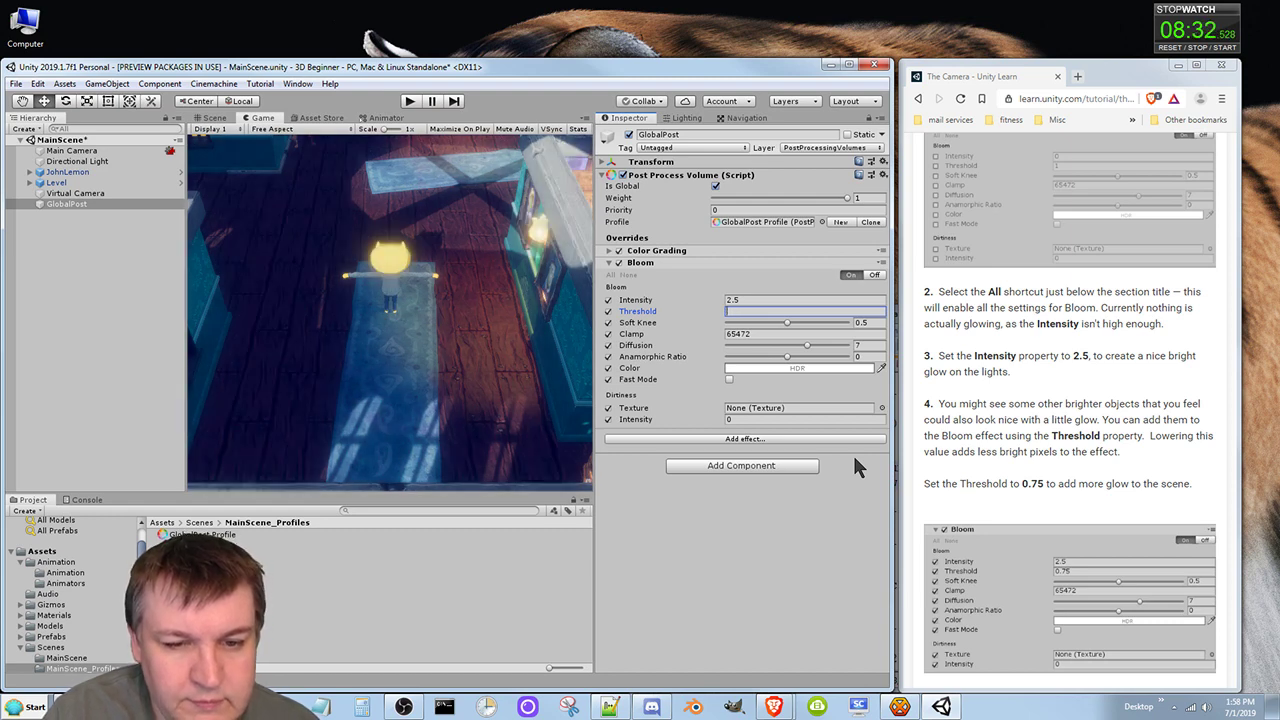
Step: Compare Bloom Threshold values of 0.75, 0.85 and 0.5 in the Game view
{"action": "type", "text": "0."}
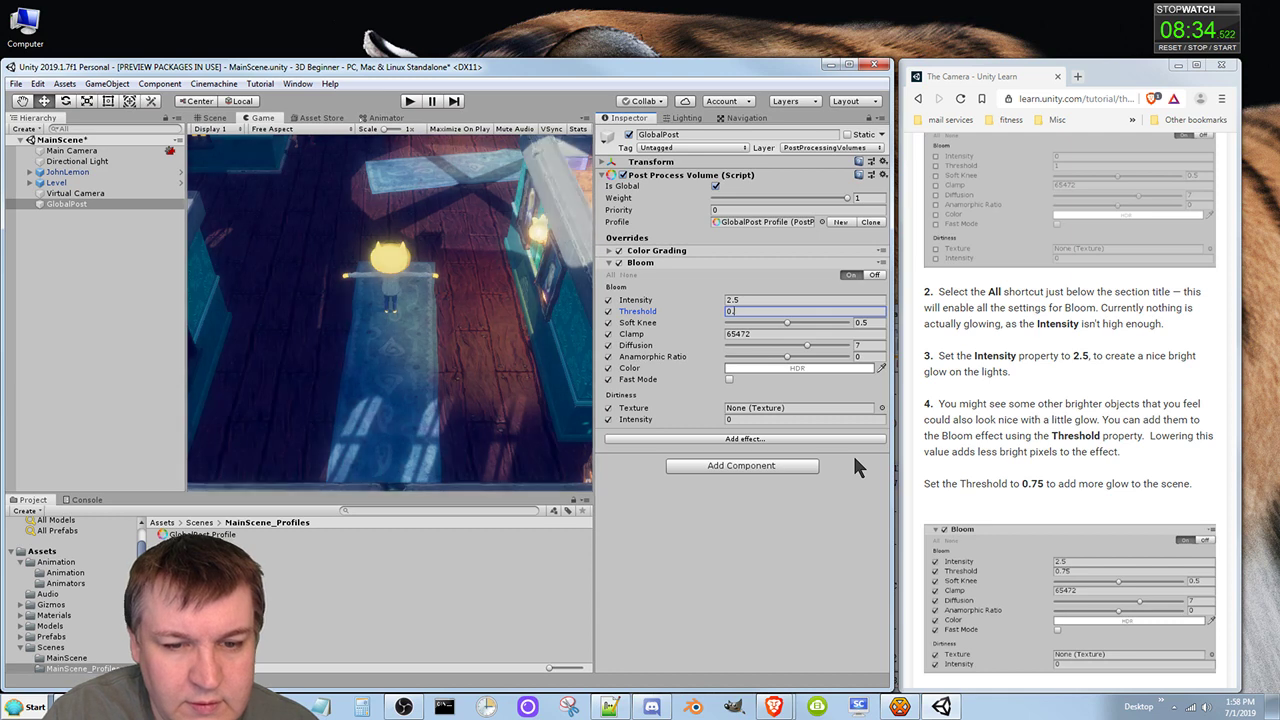
{"action": "type", "text": "75"}
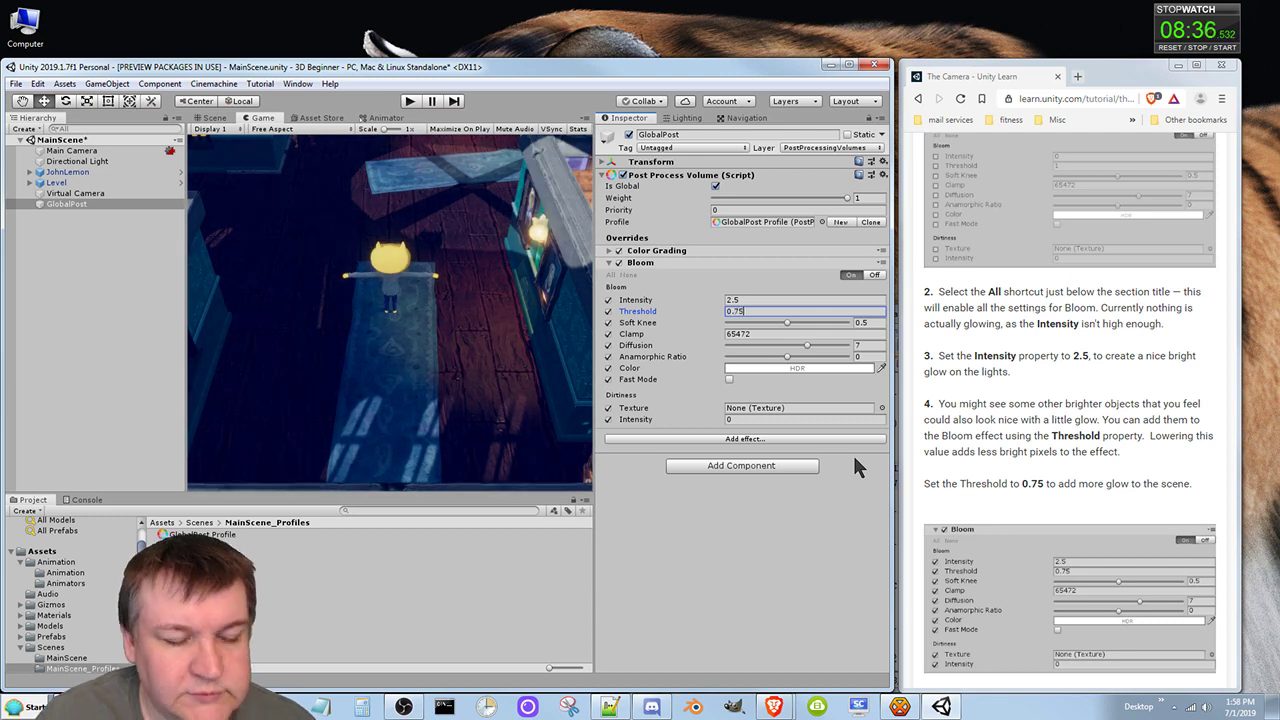
{"action": "key", "text": "BackSpace"}
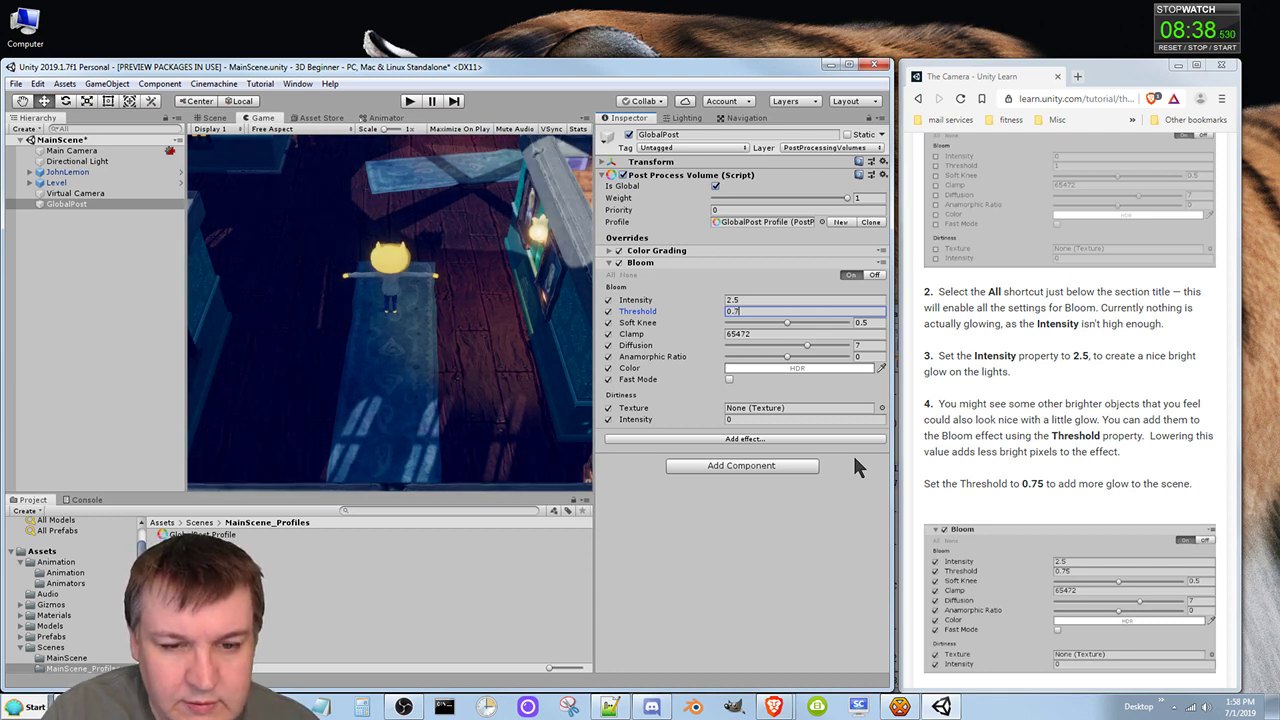
{"action": "key", "text": "BackSpace"}
{"action": "type", "text": "85"}
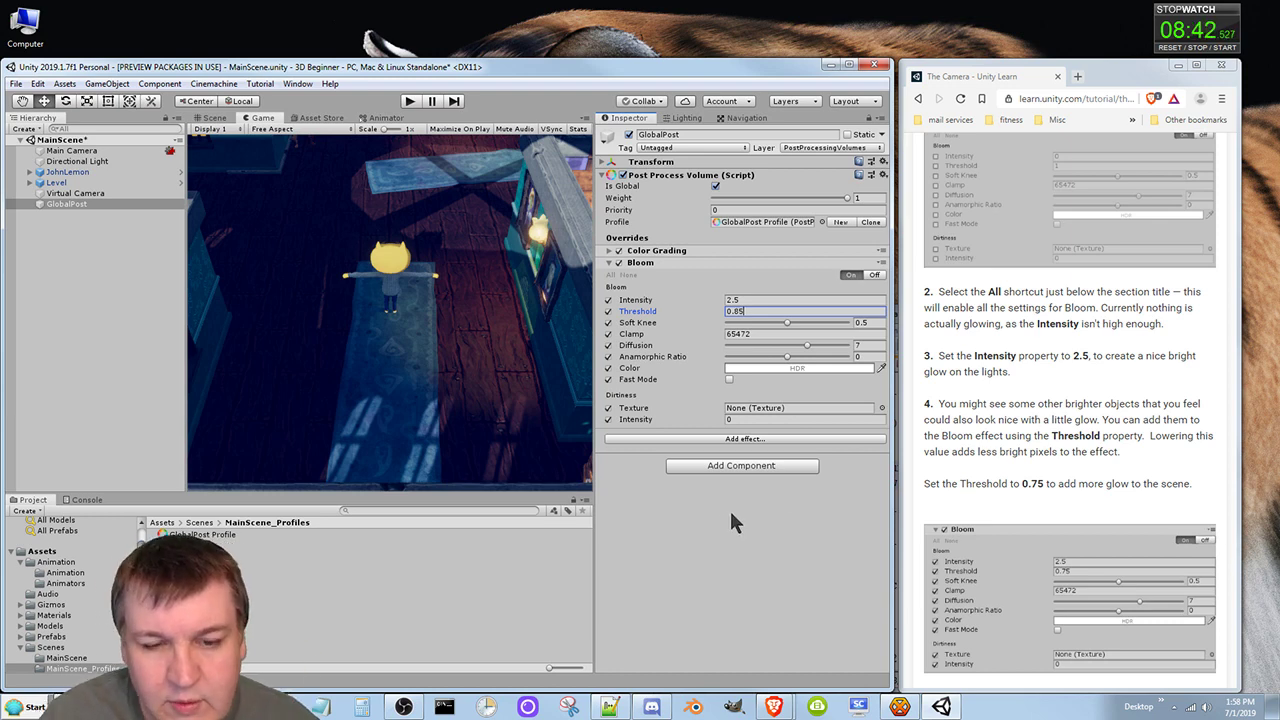
{"action": "key", "text": "BackSpace"}
{"action": "key", "text": "BackSpace"}
{"action": "type", "text": "5"}
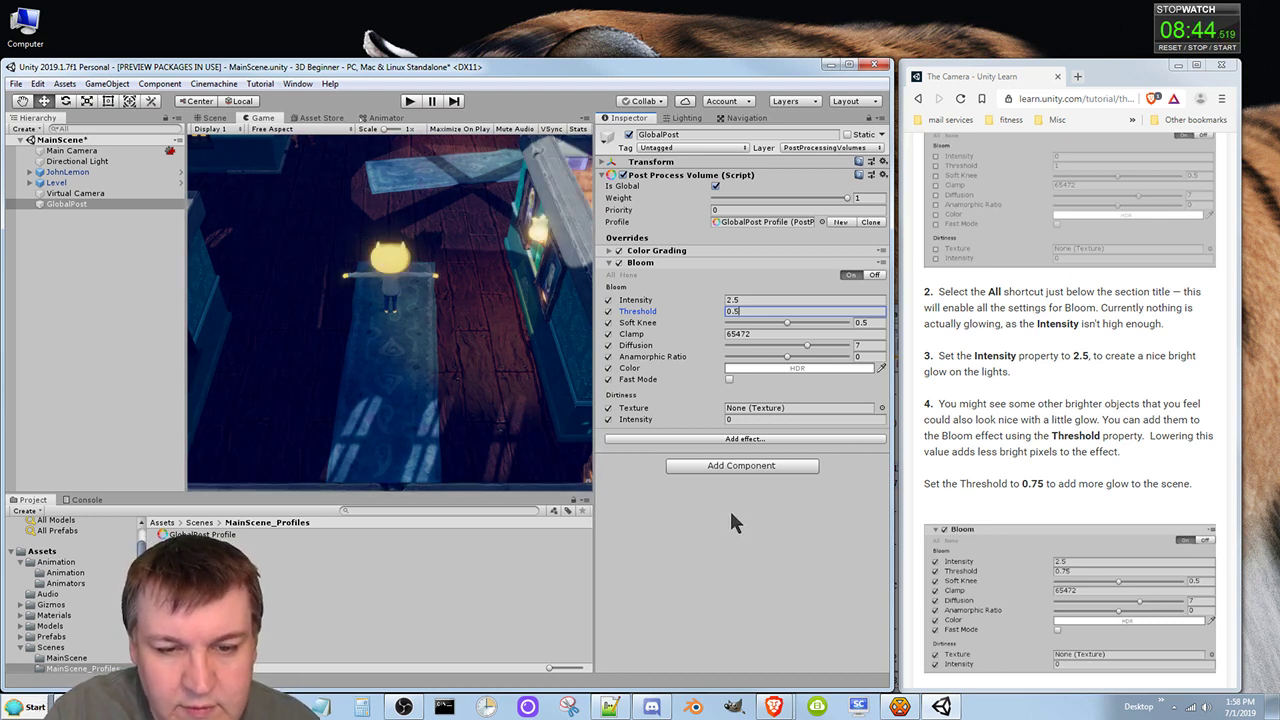
Step: Restore the Bloom Threshold to 0.75 and read the tutorial's next instruction
{"action": "key", "text": "BackSpace"}
{"action": "type", "text": "75"}
{"action": "key", "text": "Return"}
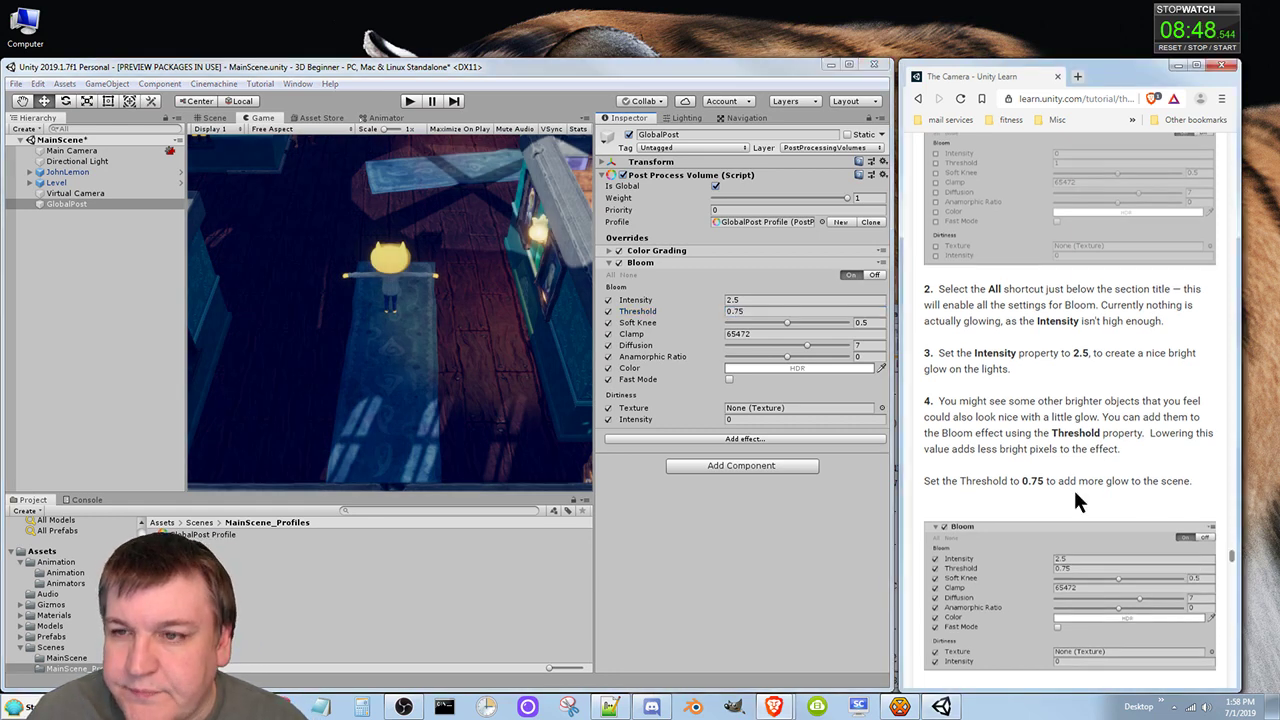
{"action": "scroll", "coordinate": [1074, 489], "scroll_direction": "down", "scroll_amount": 2}
{"action": "scroll", "coordinate": [1070, 505], "scroll_direction": "down", "scroll_amount": 1}
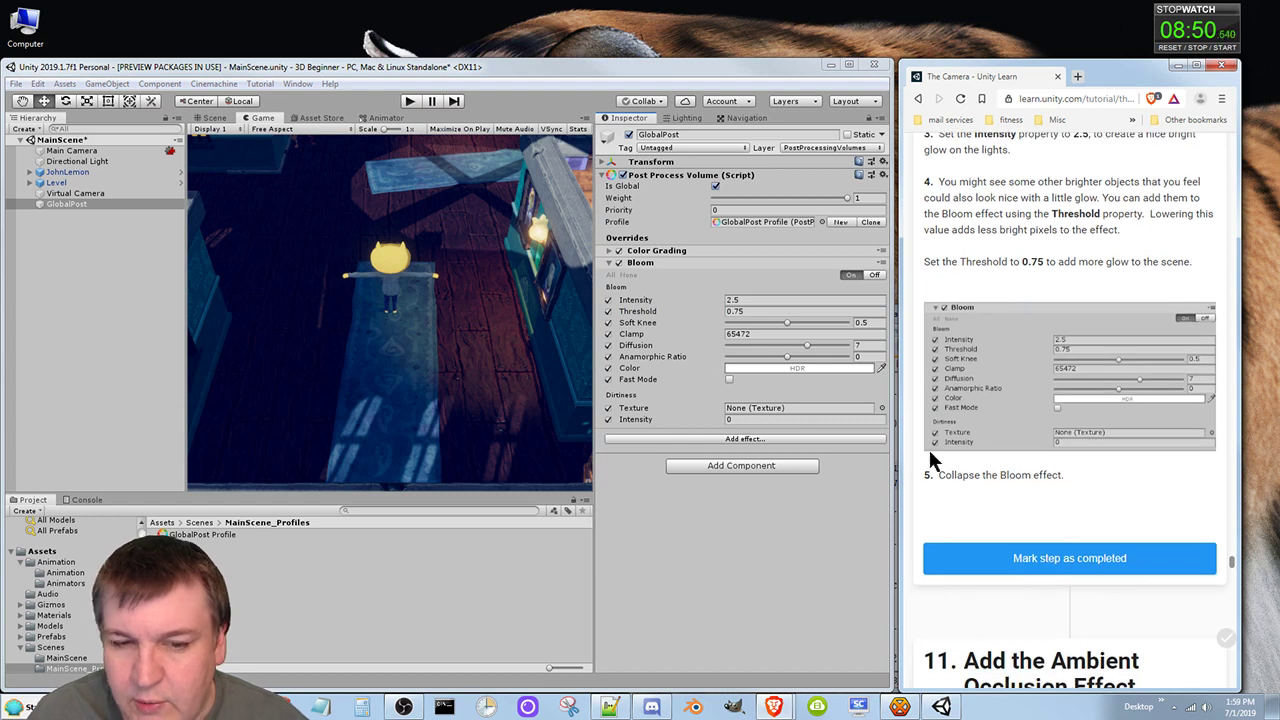
Step: Save the scene with the Bloom effect collapsed and mark the Bloom tutorial step as completed
{"action": "left_click", "coordinate": [612, 268]}
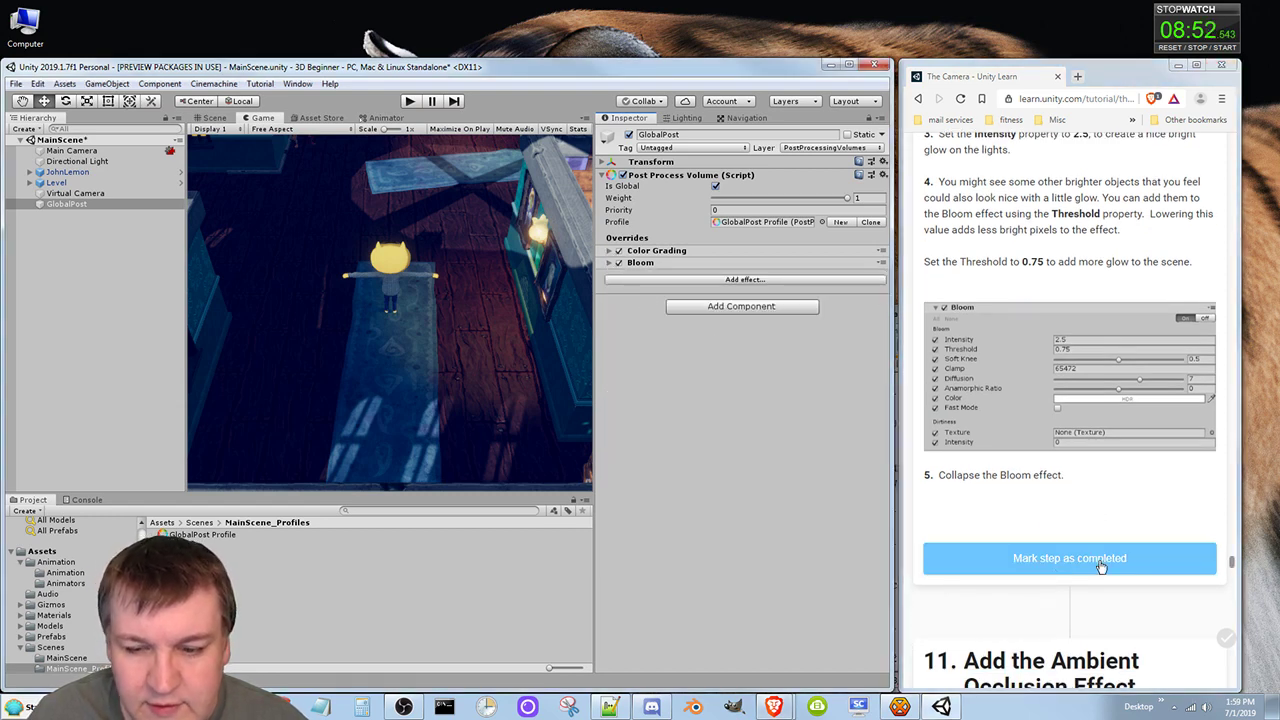
{"action": "left_click", "coordinate": [1100, 558]}
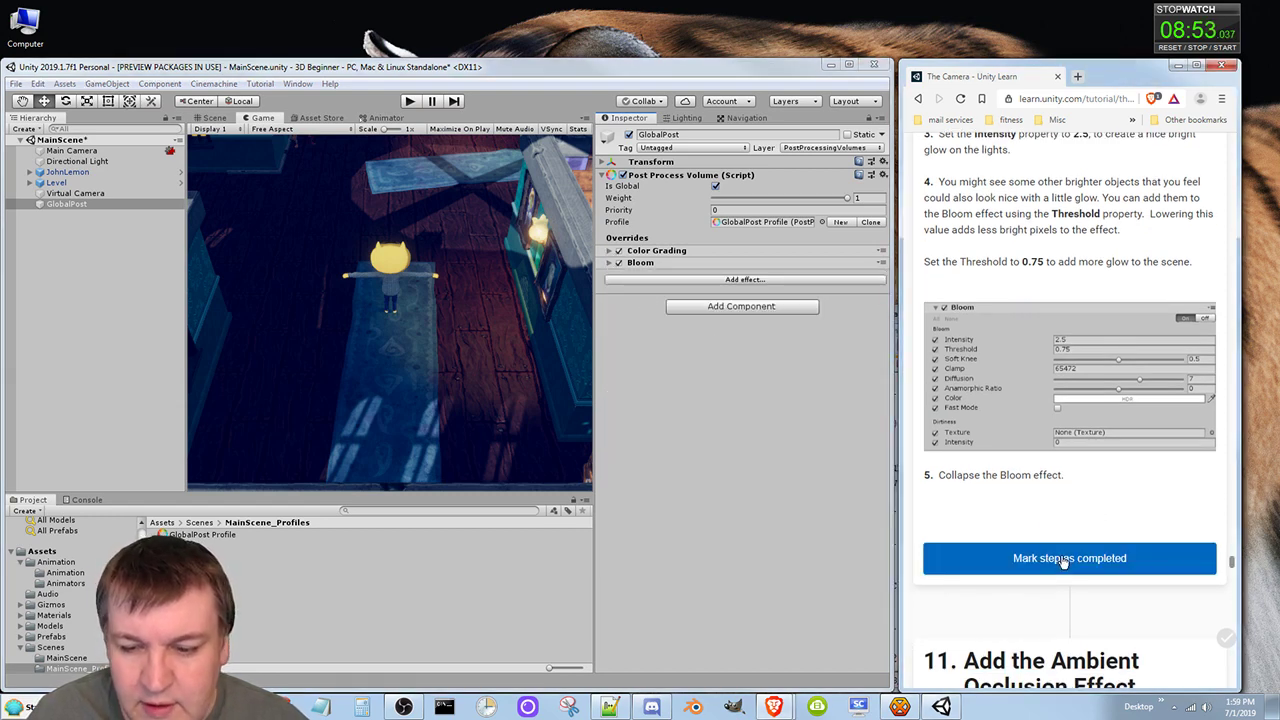
{"action": "left_click", "coordinate": [724, 476]}
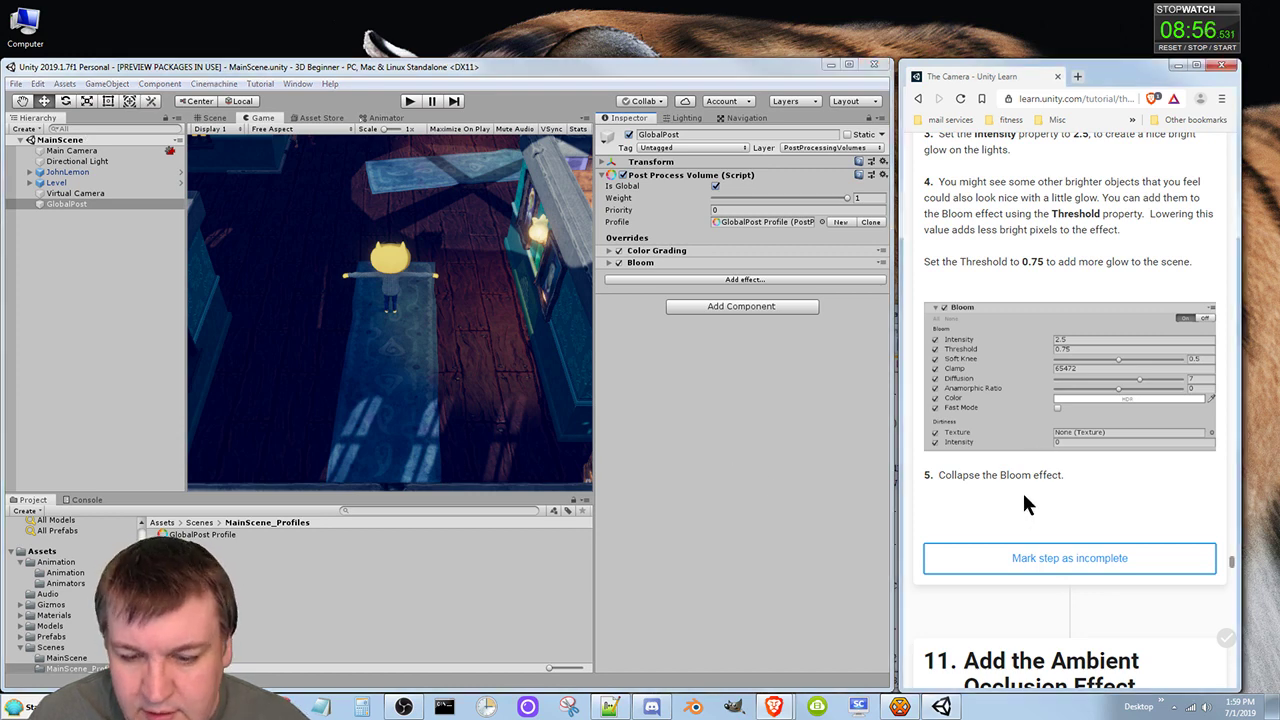
Step: Add the Ambient Occlusion effect to the GlobalPost volume and activate all of its properties
{"action": "scroll", "coordinate": [1022, 490], "scroll_direction": "down", "scroll_amount": 2}
{"action": "scroll", "coordinate": [1022, 490], "scroll_direction": "down", "scroll_amount": 4}
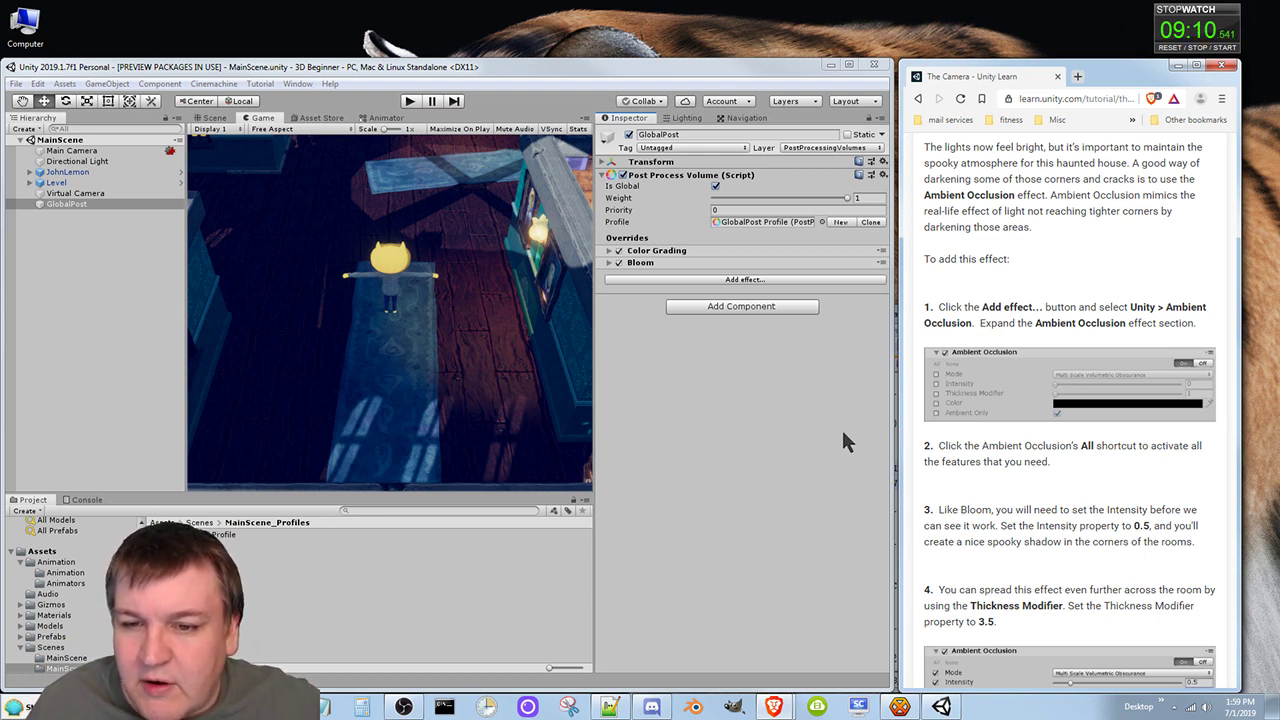
{"action": "left_click", "coordinate": [726, 284]}
{"action": "mouse_move", "coordinate": [766, 290]}
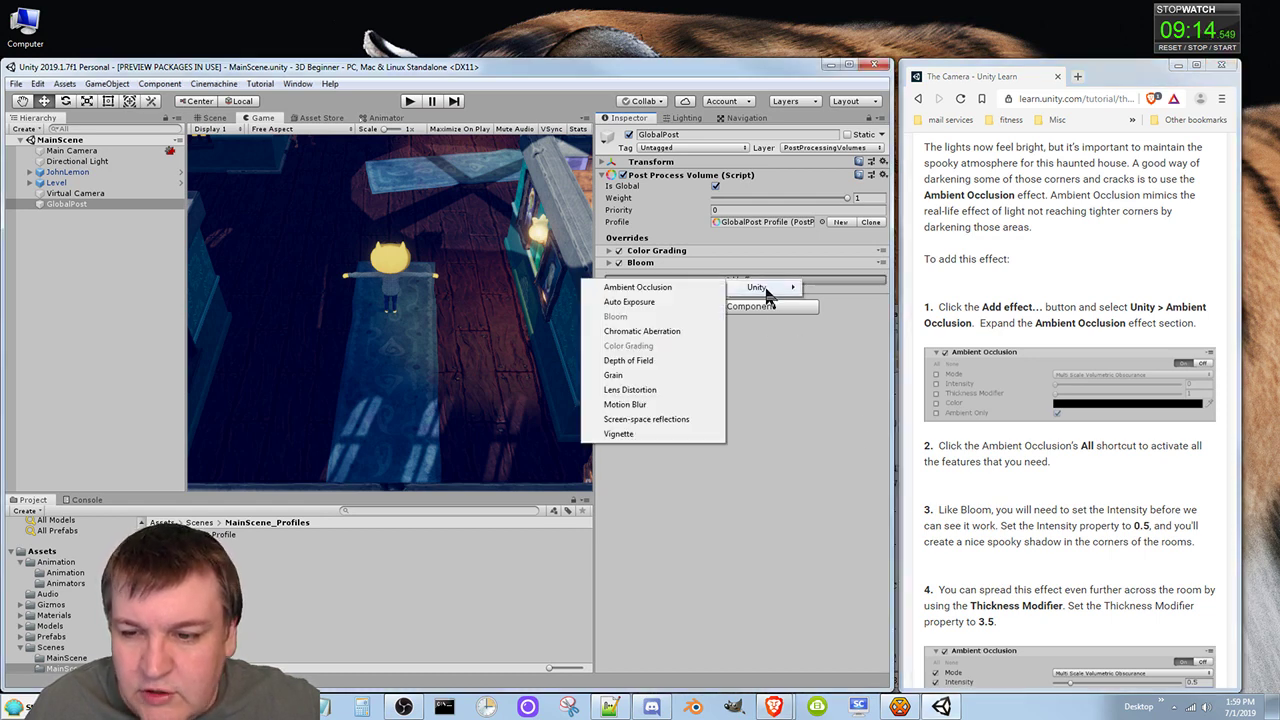
{"action": "left_click", "coordinate": [695, 288]}
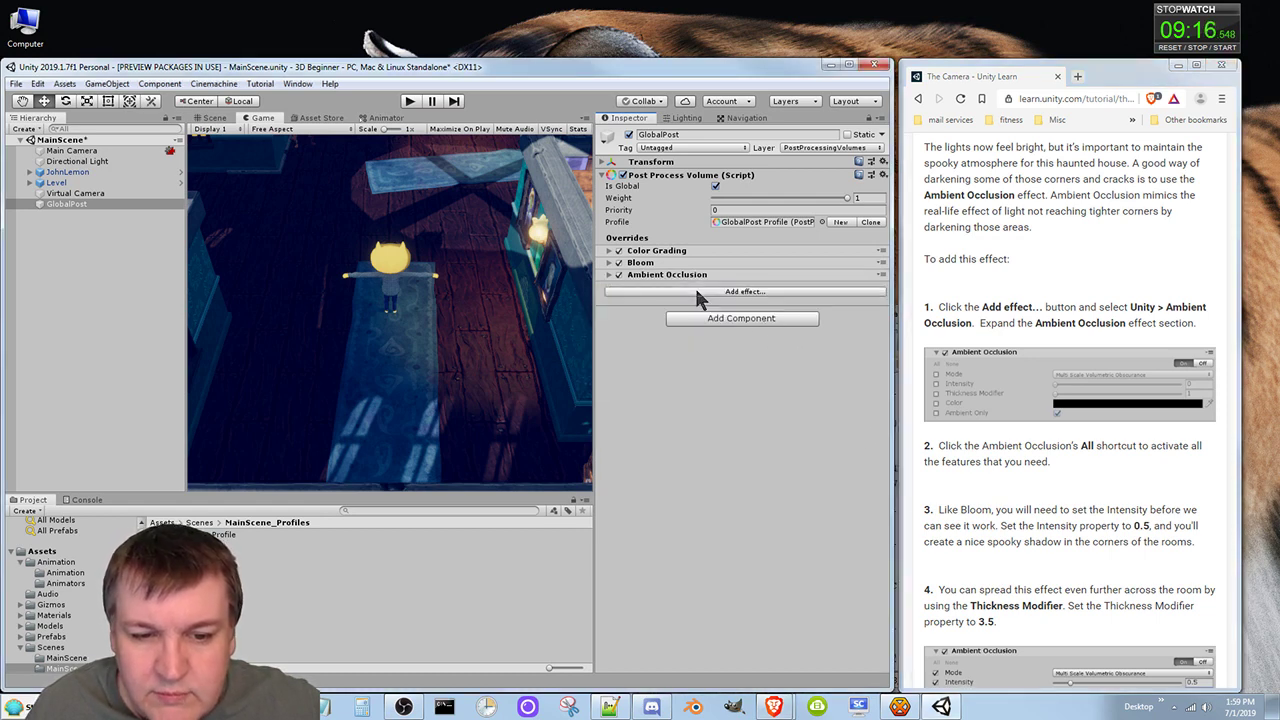
{"action": "left_click", "coordinate": [611, 276]}
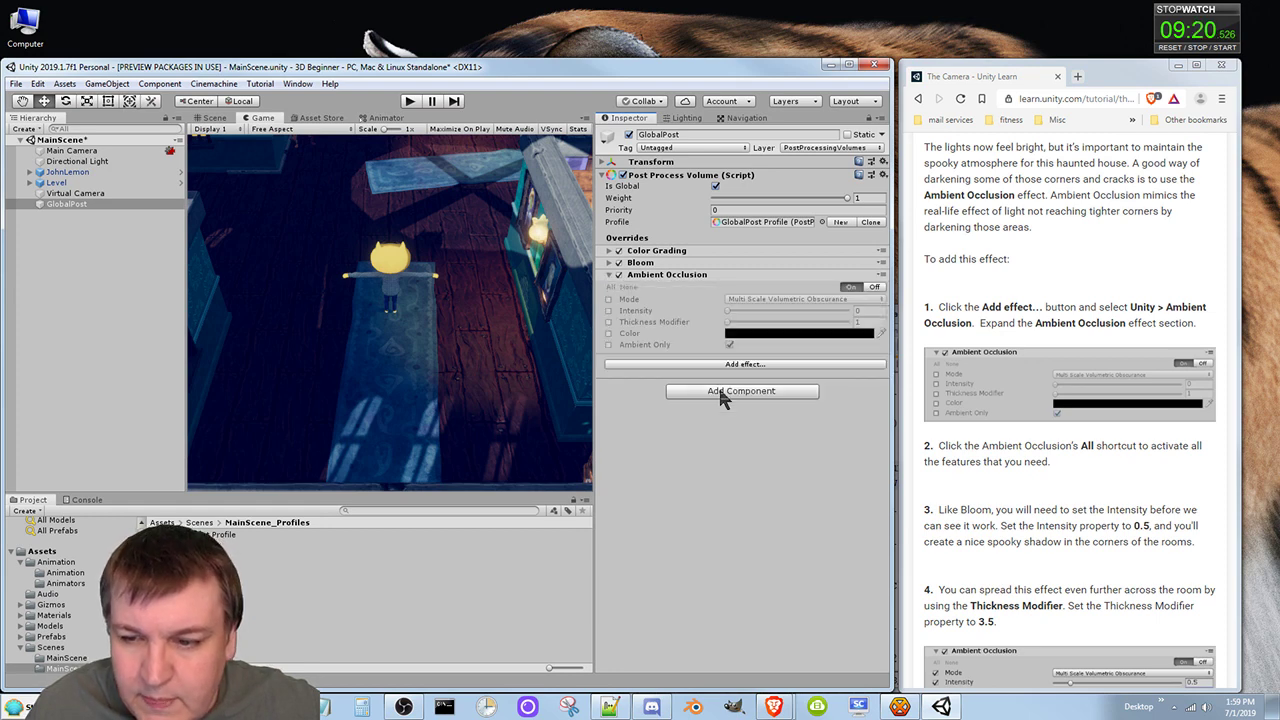
{"action": "left_click", "coordinate": [612, 287]}
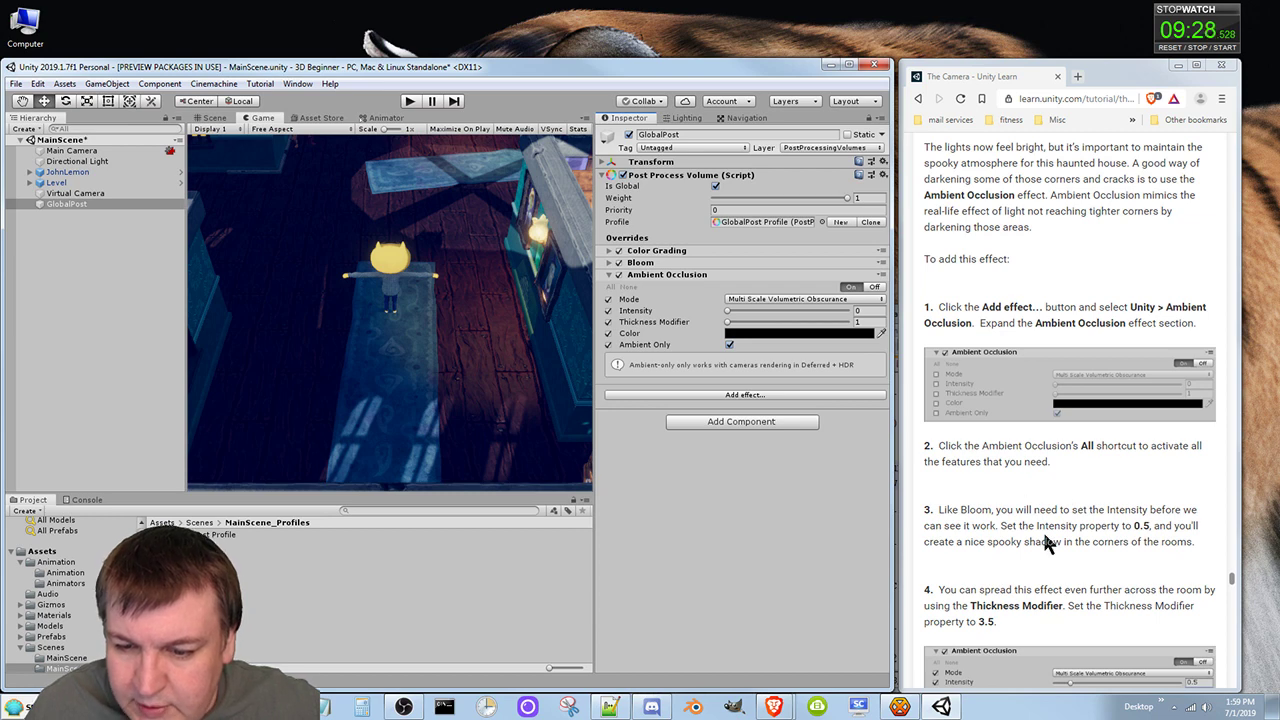
Step: Set the Ambient Occlusion Intensity to 0.5 and its Thickness Modifier to 3.5, as the tutorial instructs
{"action": "scroll", "coordinate": [1078, 563], "scroll_direction": "down", "scroll_amount": 1}
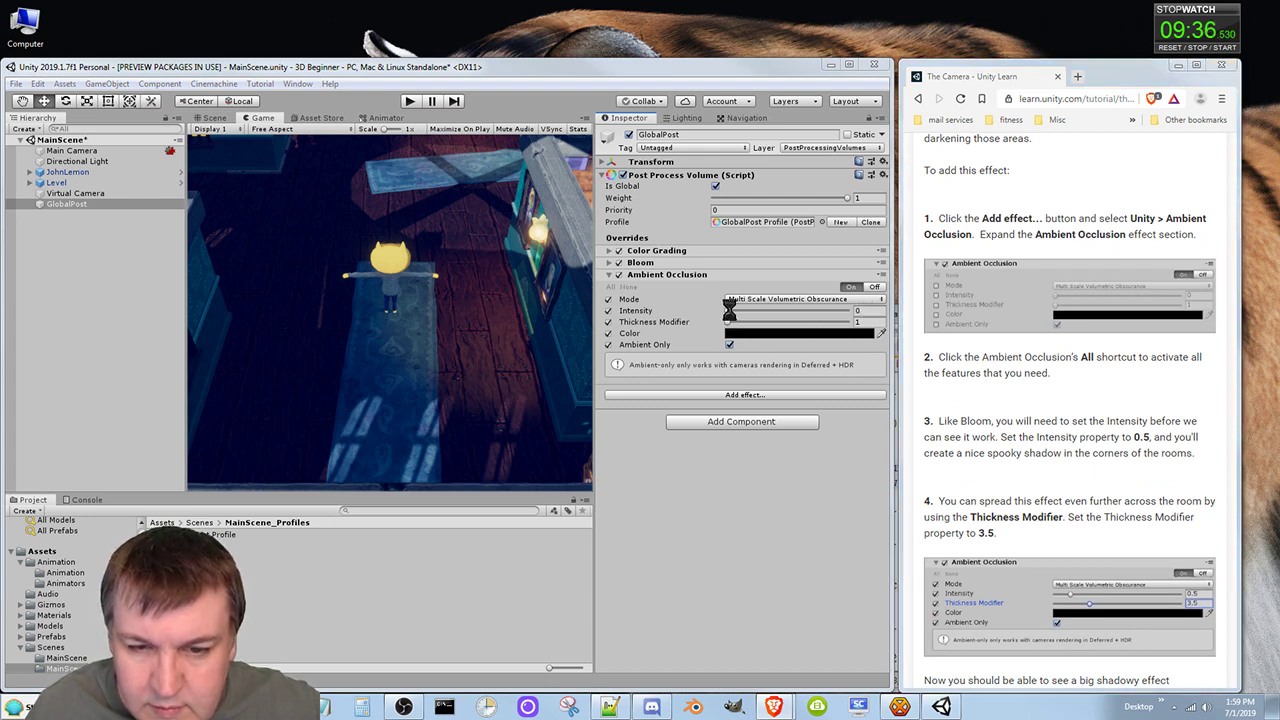
{"action": "mouse_move", "coordinate": [728, 311]}
{"action": "left_mouse_down"}
{"action": "mouse_move", "coordinate": [912, 340]}
{"action": "mouse_move", "coordinate": [852, 313]}
{"action": "mouse_move", "coordinate": [743, 320]}
{"action": "left_mouse_up"}
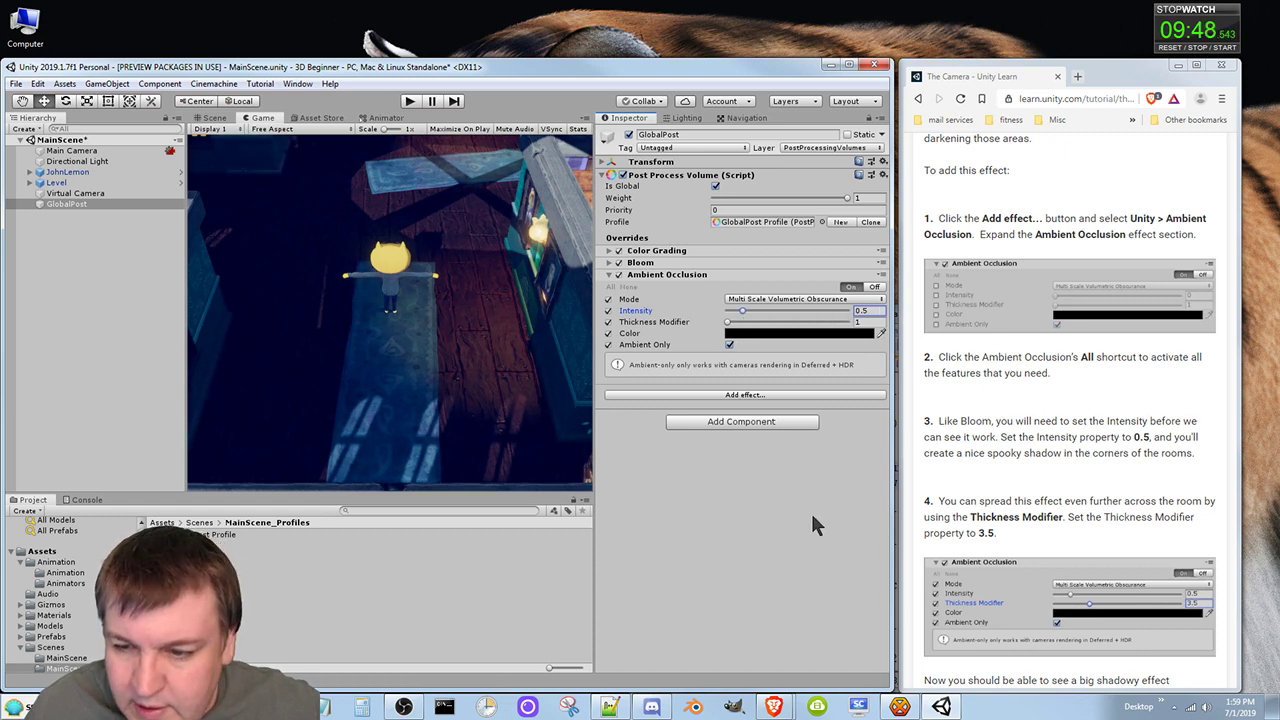
{"action": "scroll", "coordinate": [1079, 515], "scroll_direction": "down", "scroll_amount": 2}
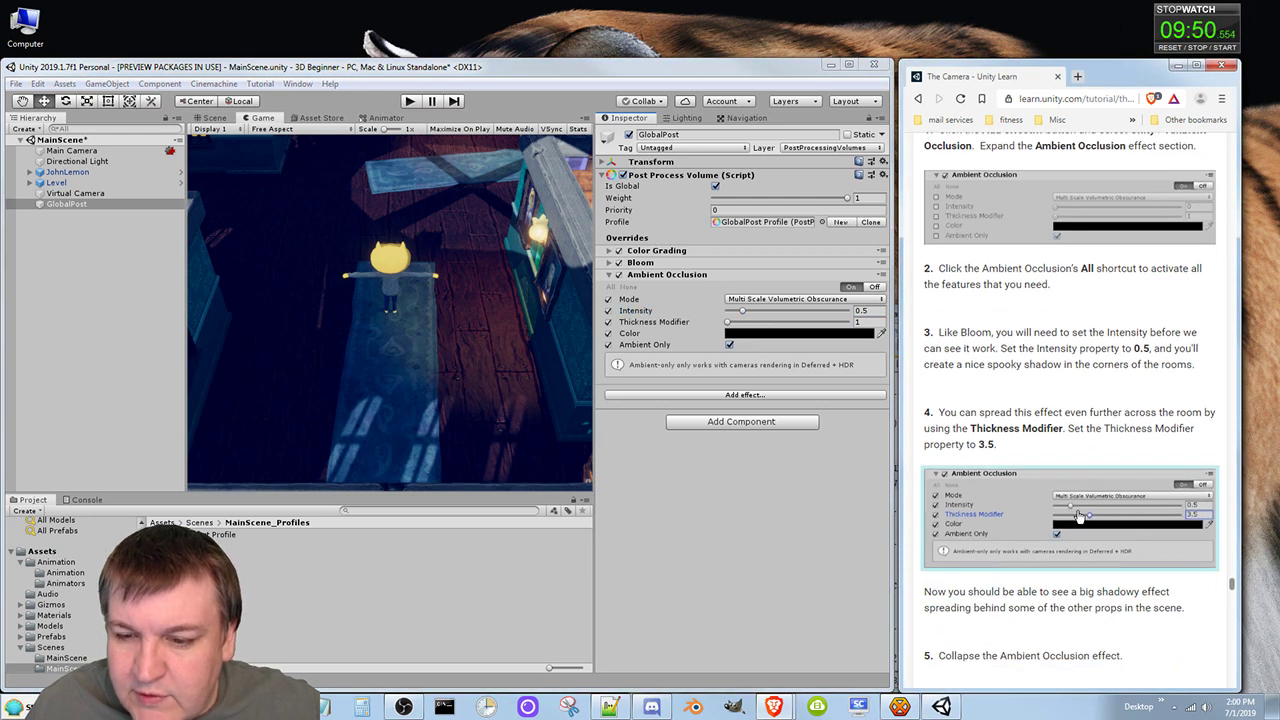
{"action": "scroll", "coordinate": [1079, 515], "scroll_direction": "down", "scroll_amount": 3}
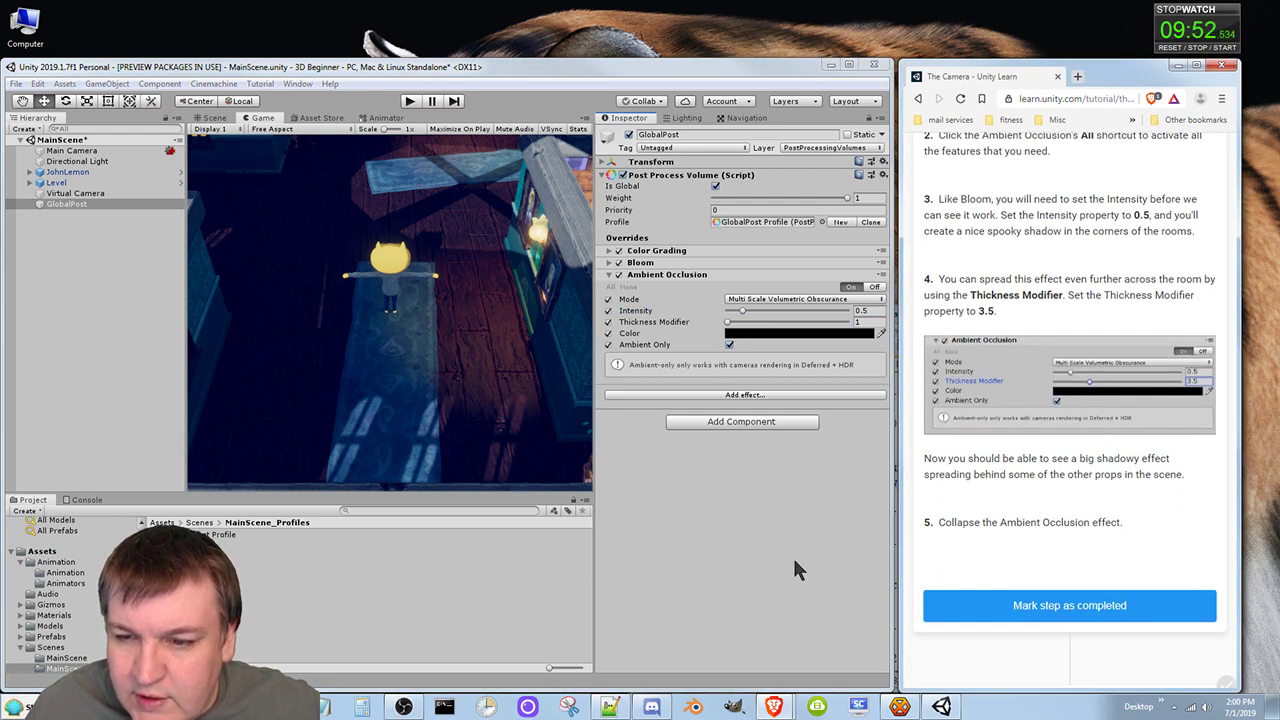
{"action": "left_click_drag", "start_coordinate": [730, 330], "coordinate": [761, 334]}
{"action": "left_click", "coordinate": [864, 322]}
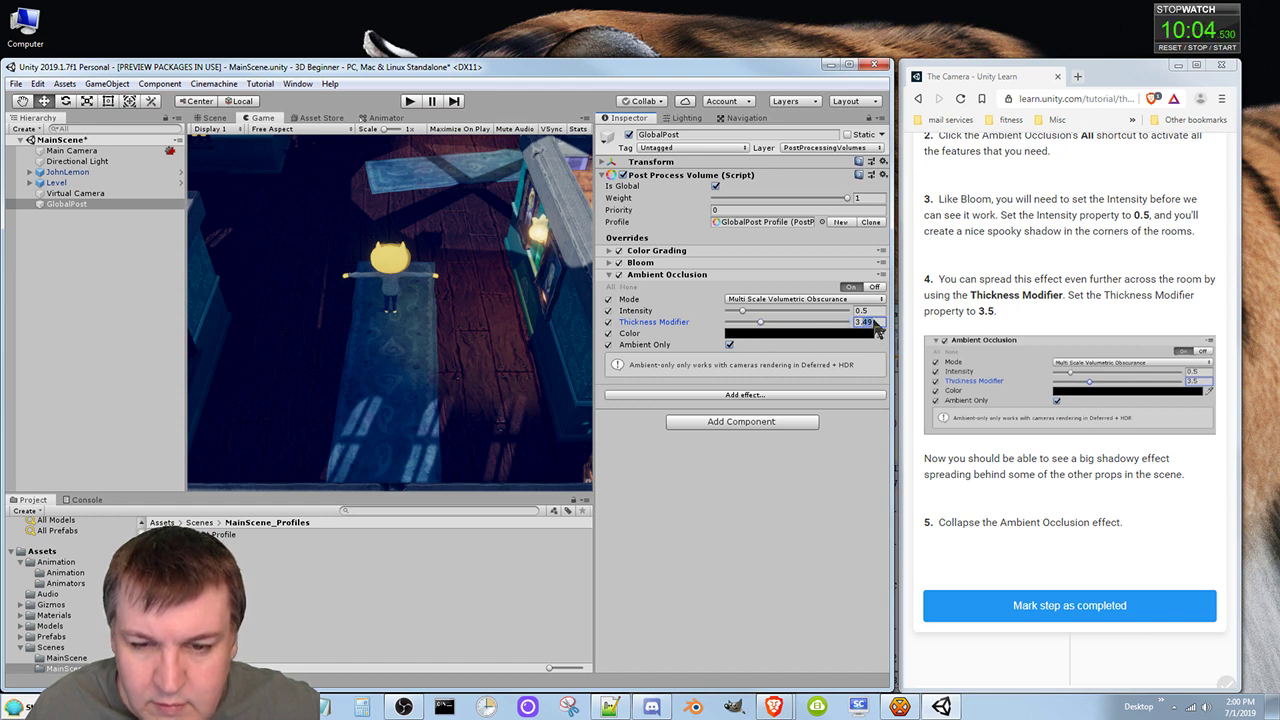
{"action": "type", "text": "3.5"}
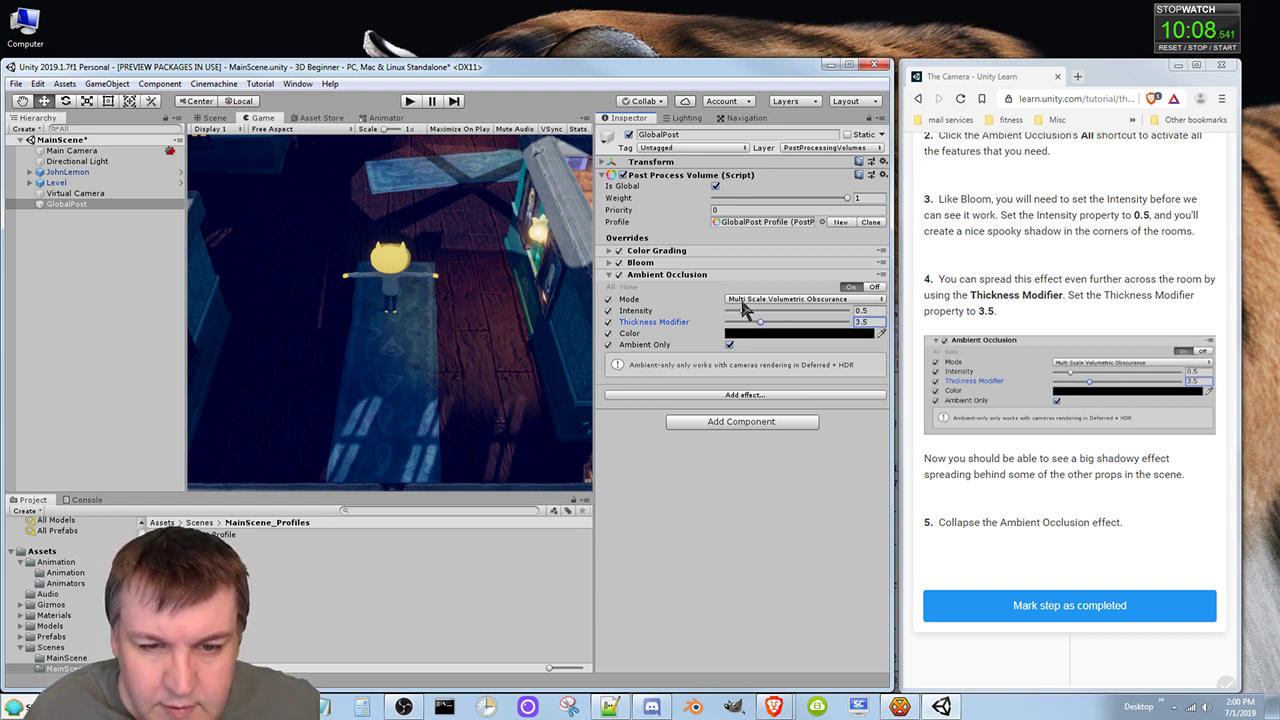
Step: Strengthen the corner shadows by setting the Ambient Occlusion Intensity to 0.75
{"action": "mouse_move", "coordinate": [742, 316]}
{"action": "left_mouse_down"}
{"action": "mouse_move", "coordinate": [800, 316]}
{"action": "mouse_move", "coordinate": [754, 316]}
{"action": "left_mouse_up"}
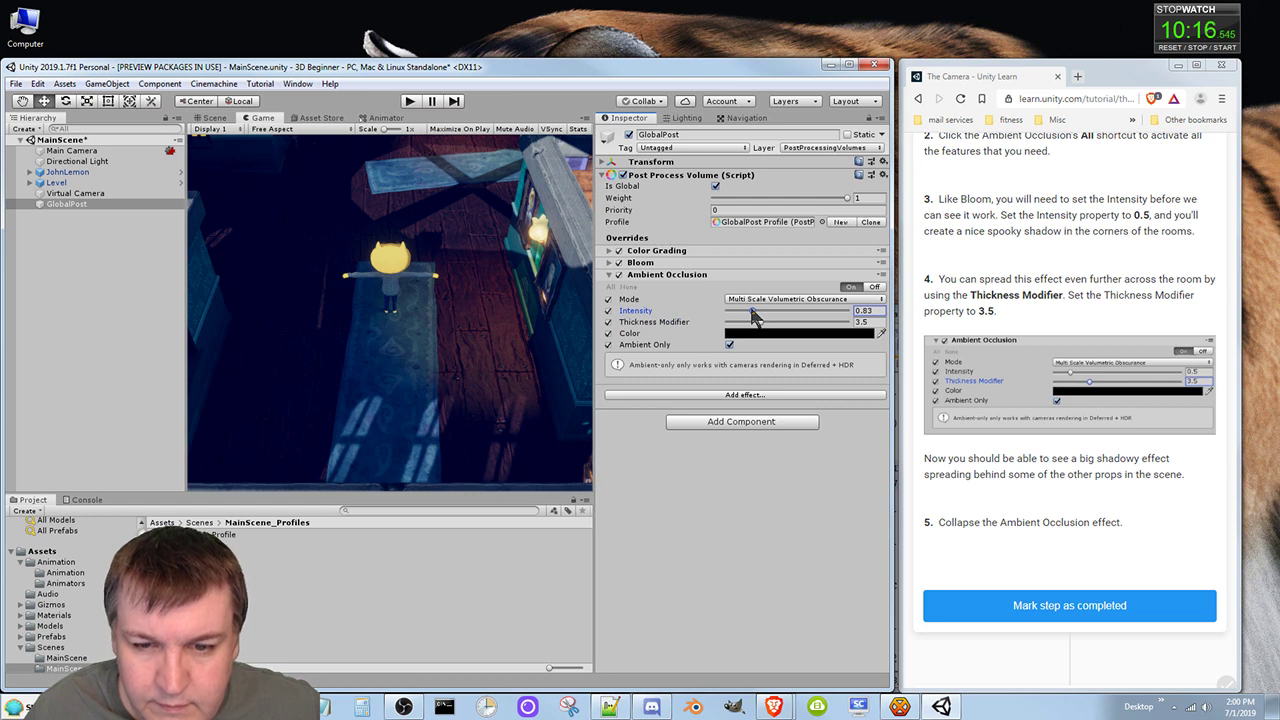
{"action": "left_click_drag", "start_coordinate": [754, 316], "coordinate": [752, 316]}
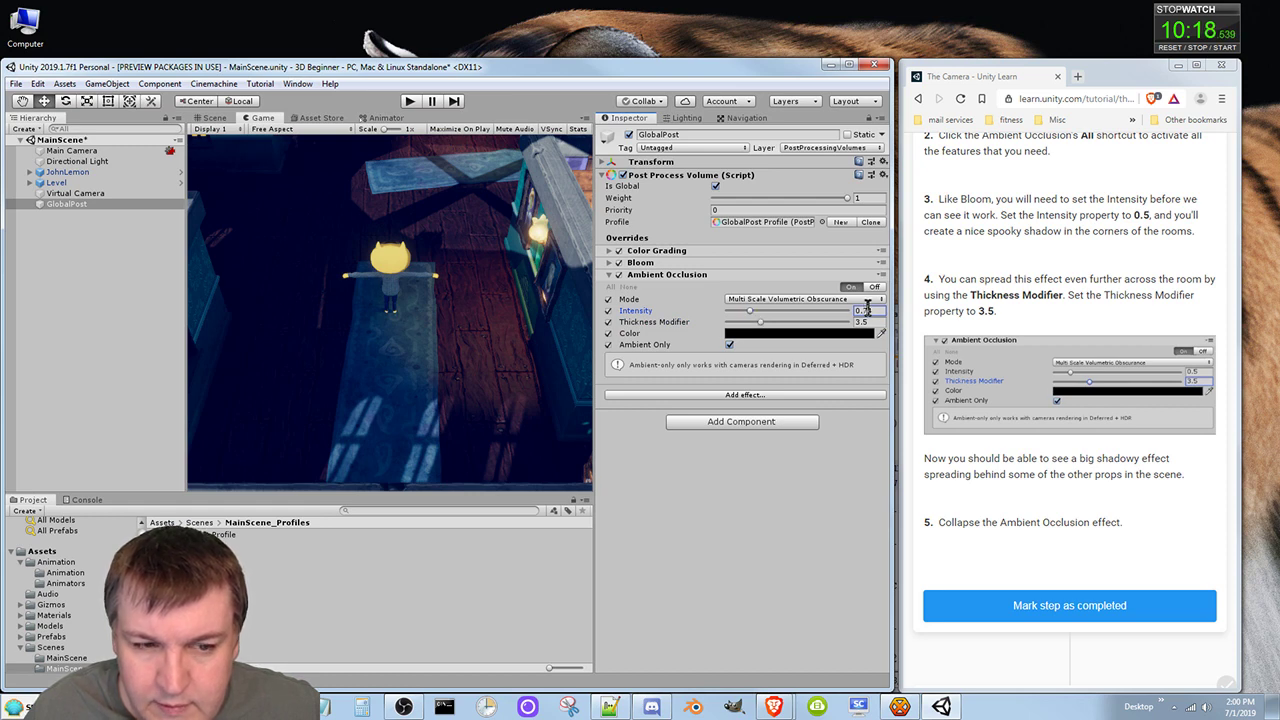
{"action": "type", "text": "0.75"}
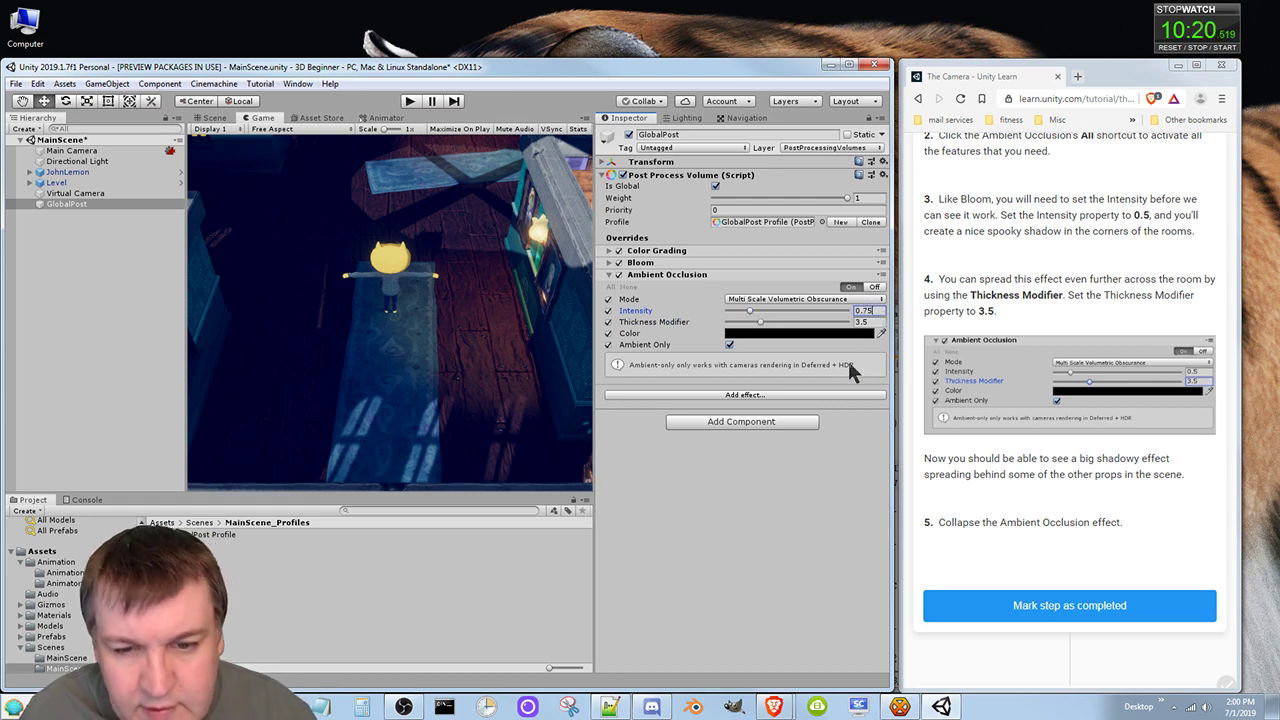
{"action": "key", "text": "Return"}
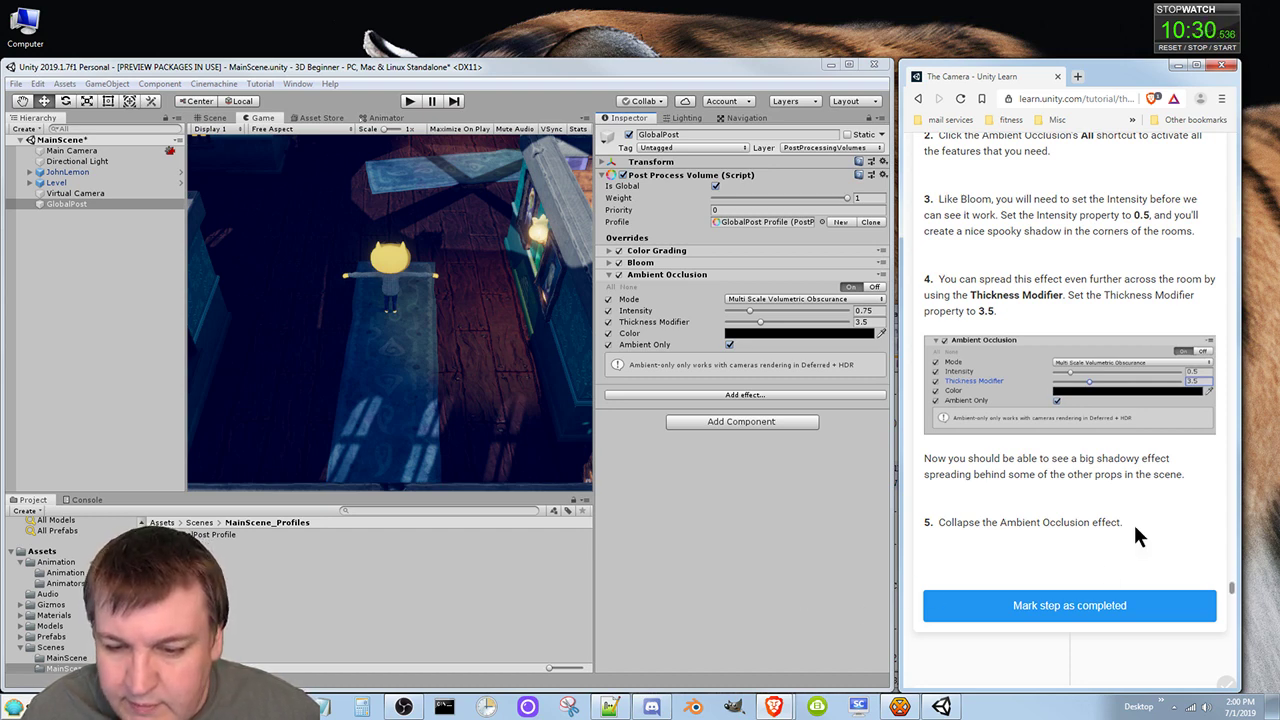
Step: Save the scene with the Ambient Occlusion effect collapsed and mark its tutorial step as completed
{"action": "left_click", "coordinate": [609, 275]}
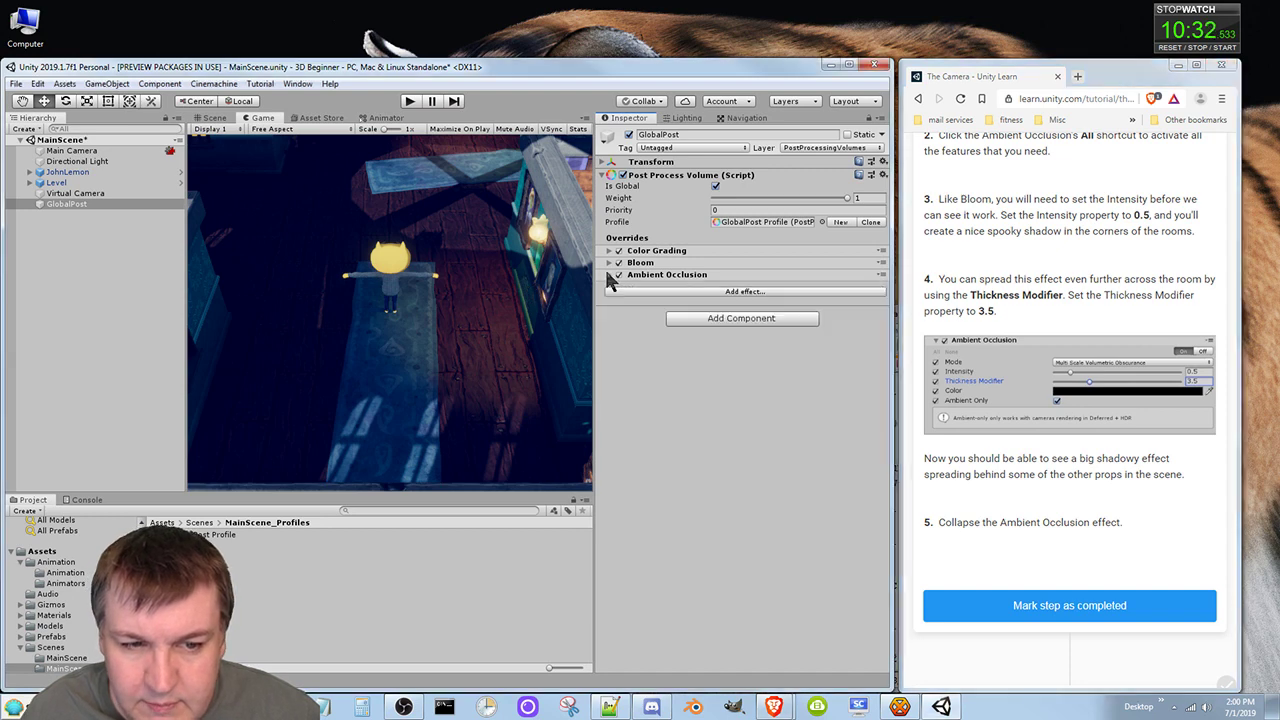
{"action": "key", "text": "ctrl+s"}
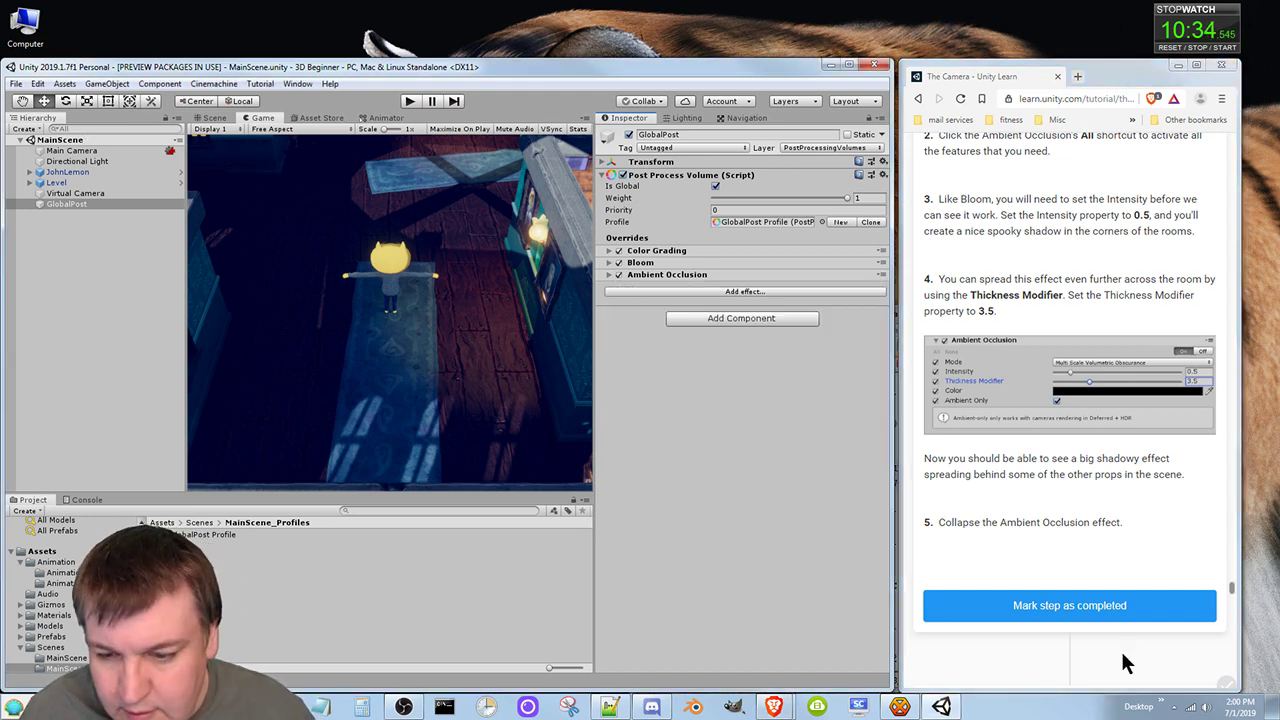
{"action": "left_click", "coordinate": [1036, 606]}
Step: Add the Vignette effect to the GlobalPost volume and activate all of its properties
{"action": "scroll", "coordinate": [1041, 503], "scroll_direction": "down", "scroll_amount": 4}
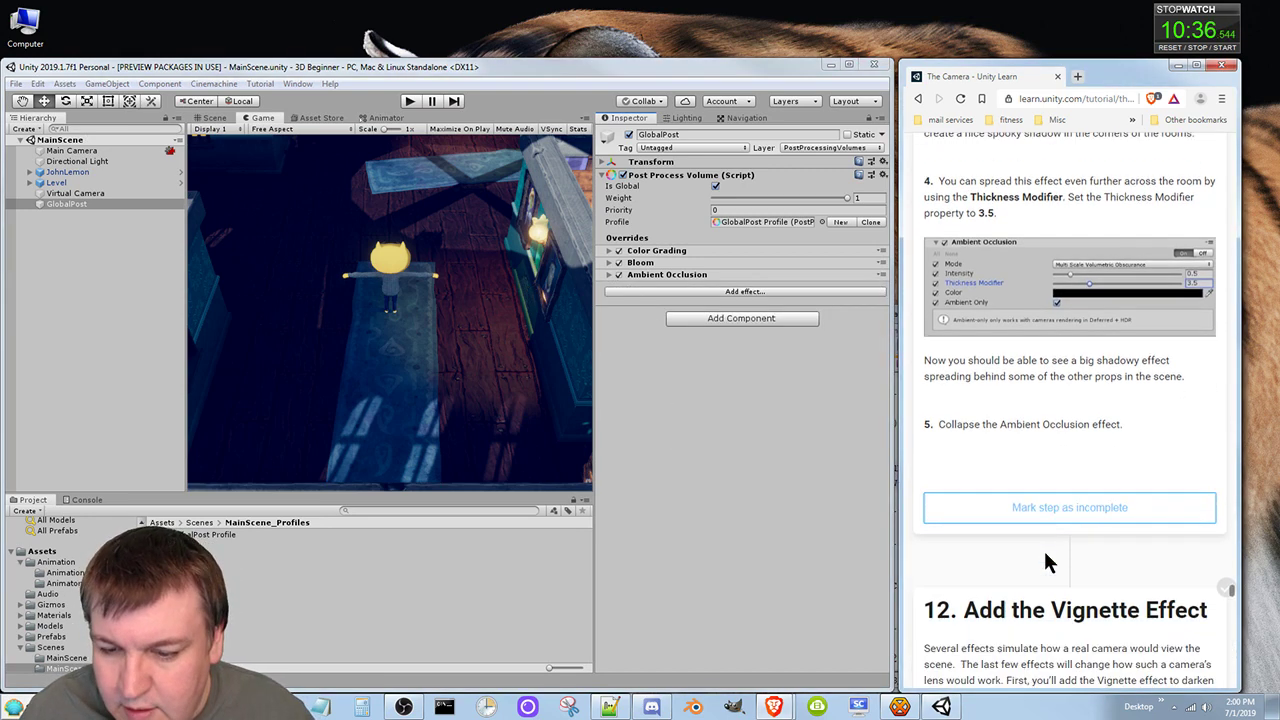
{"action": "scroll", "coordinate": [1047, 559], "scroll_direction": "down", "scroll_amount": 1}
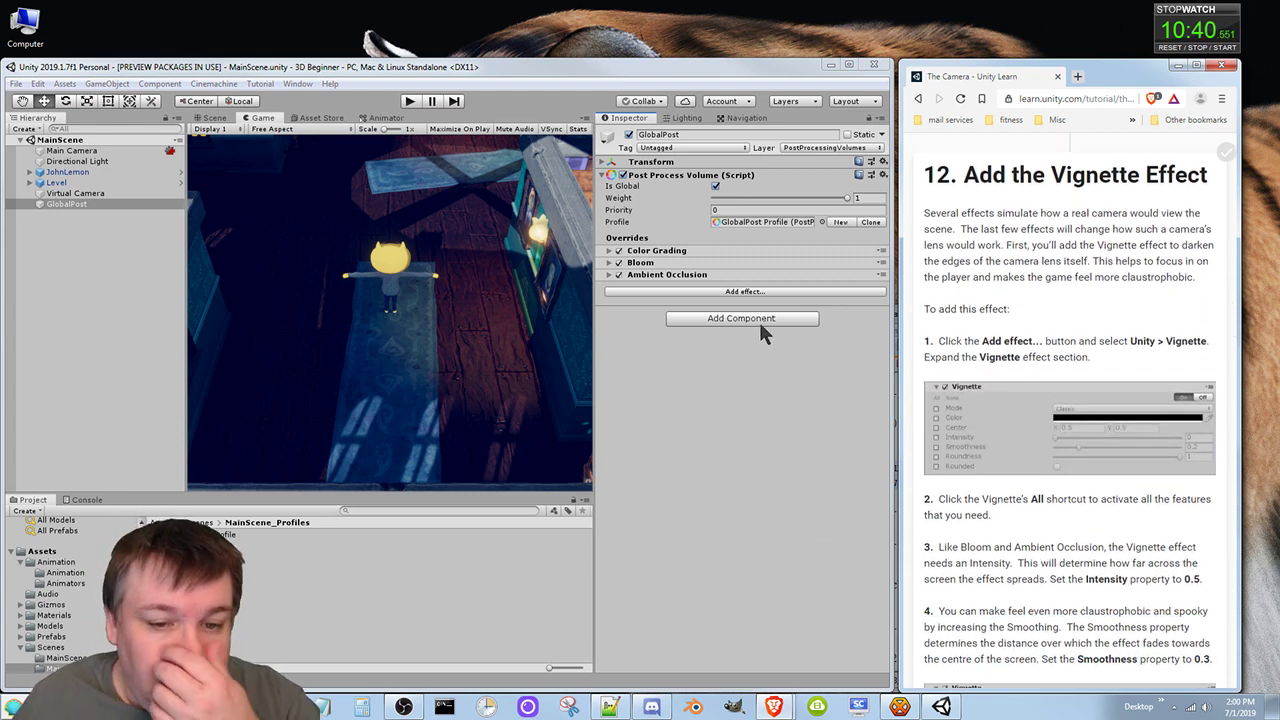
{"action": "left_click", "coordinate": [748, 292]}
{"action": "mouse_move", "coordinate": [784, 307]}
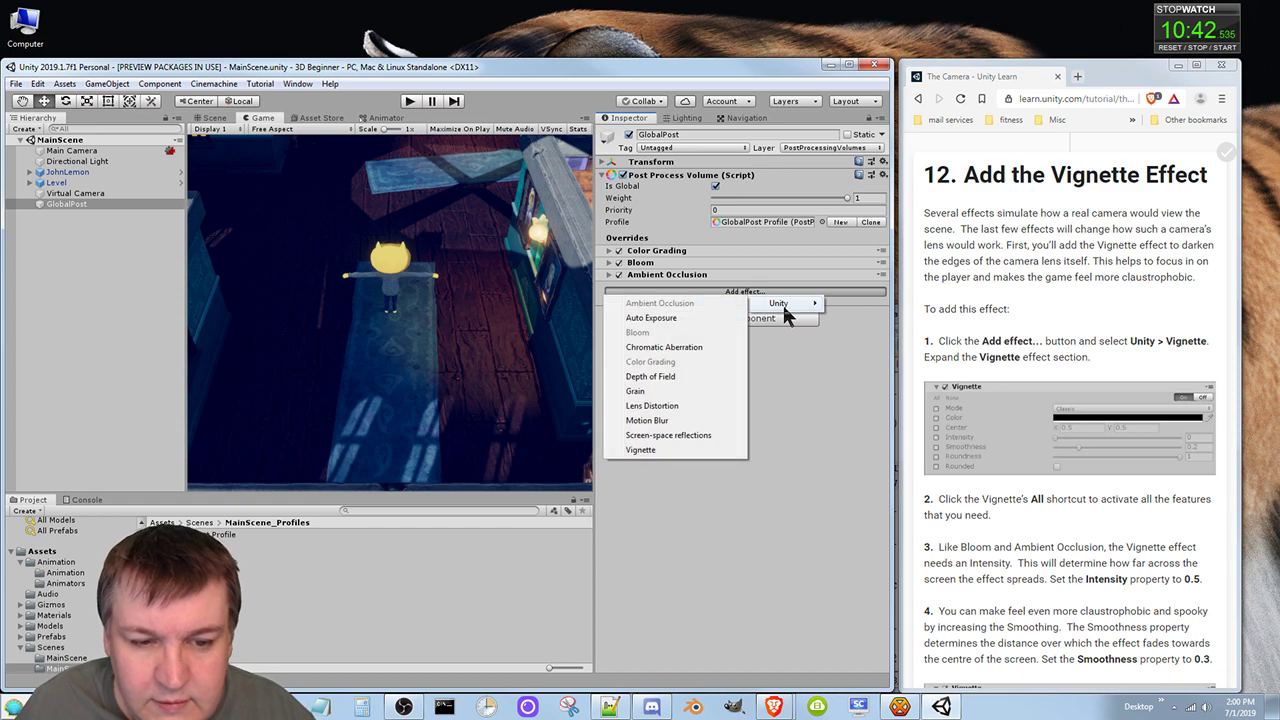
{"action": "left_click", "coordinate": [660, 449]}
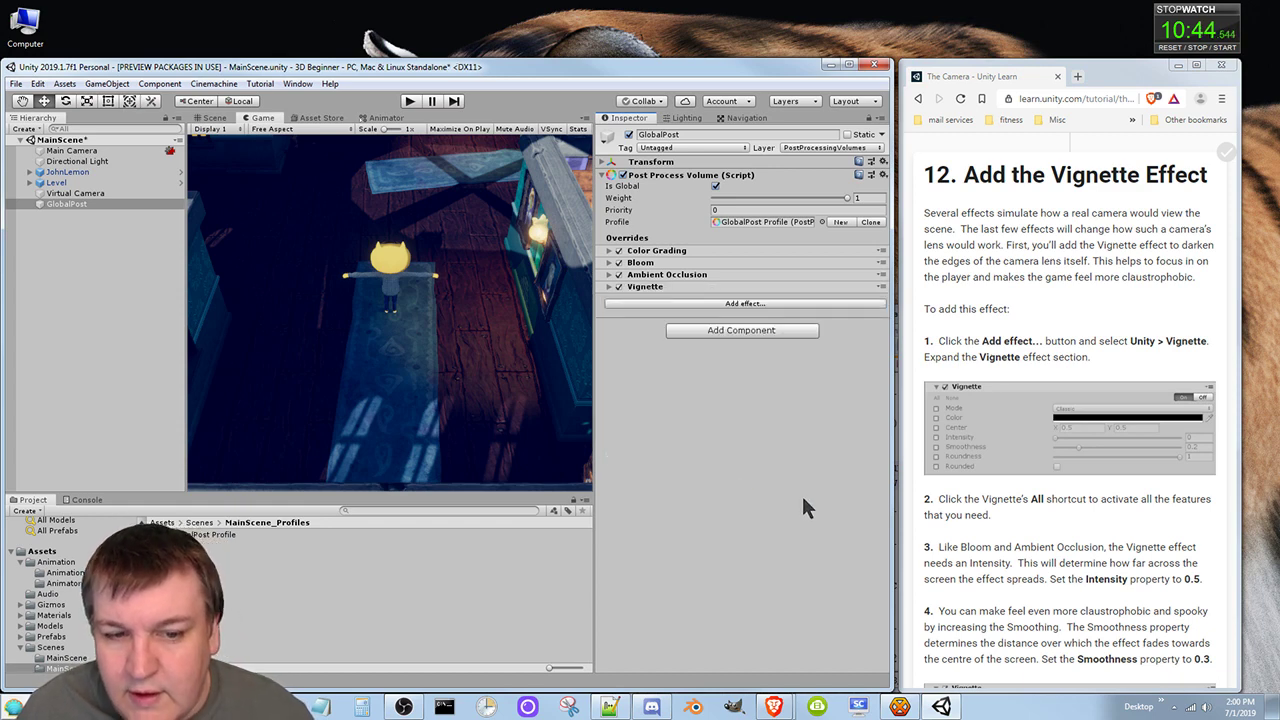
{"action": "left_click", "coordinate": [609, 287]}
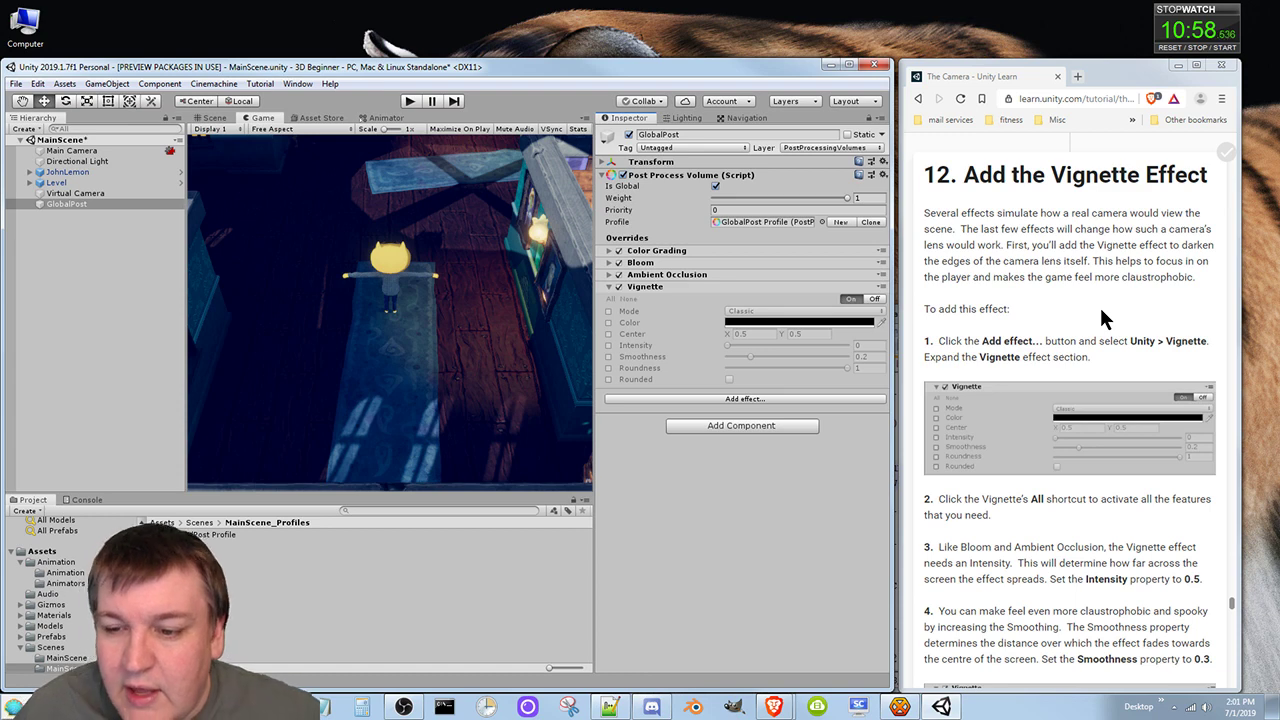
{"action": "left_click", "coordinate": [610, 299]}
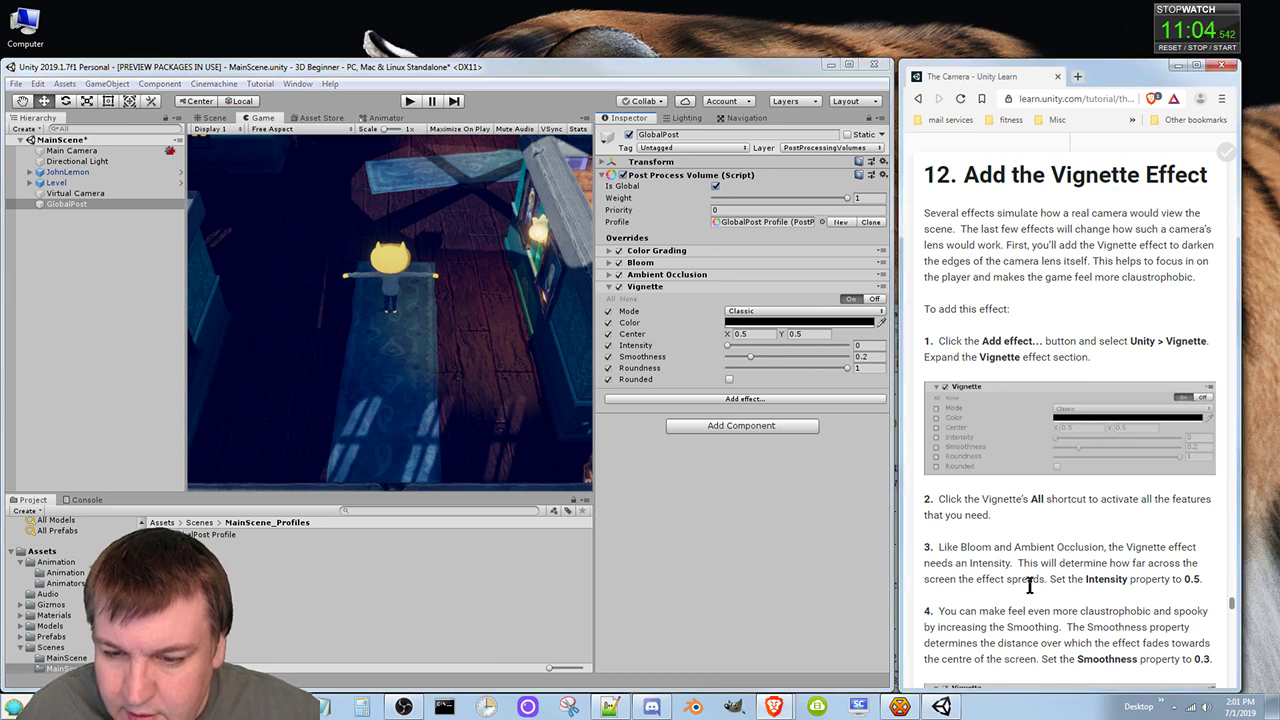
Step: Set the Vignette Intensity to about 0.5 and its Smoothness to about 0.3, following the tutorial
{"action": "scroll", "coordinate": [1030, 592], "scroll_direction": "down", "scroll_amount": 1}
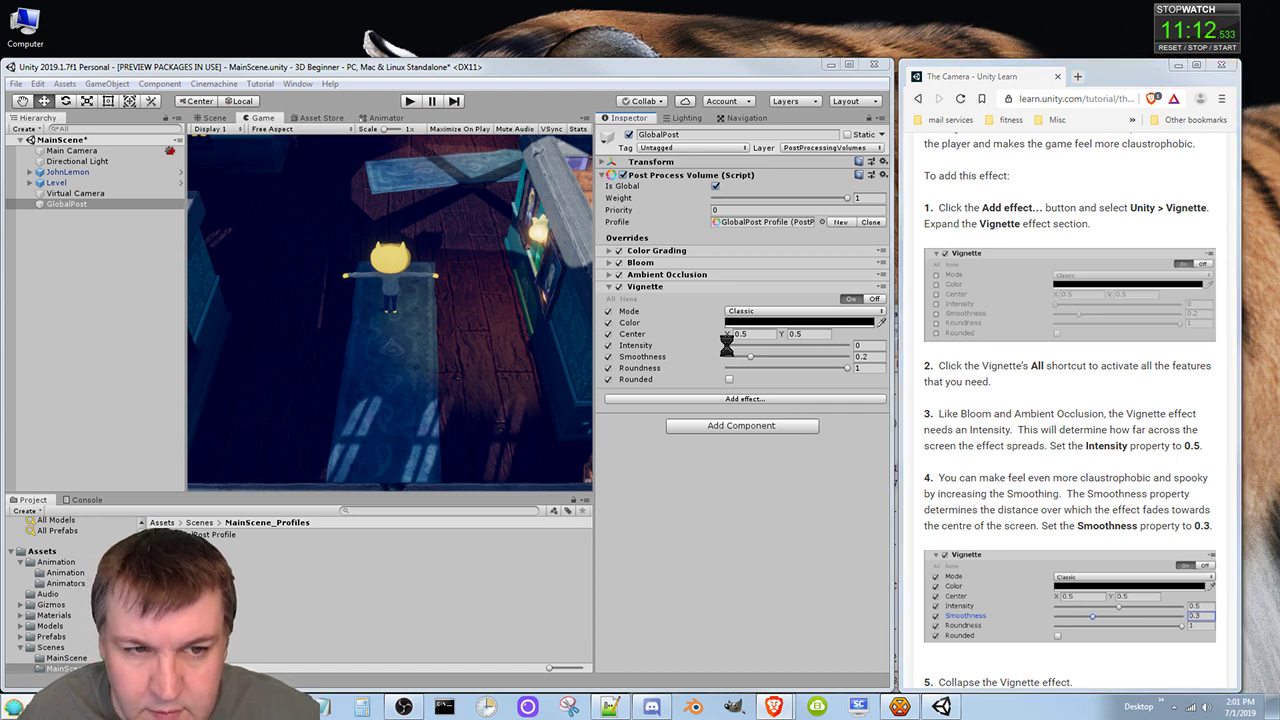
{"action": "left_click_drag", "start_coordinate": [727, 345], "coordinate": [786, 364]}
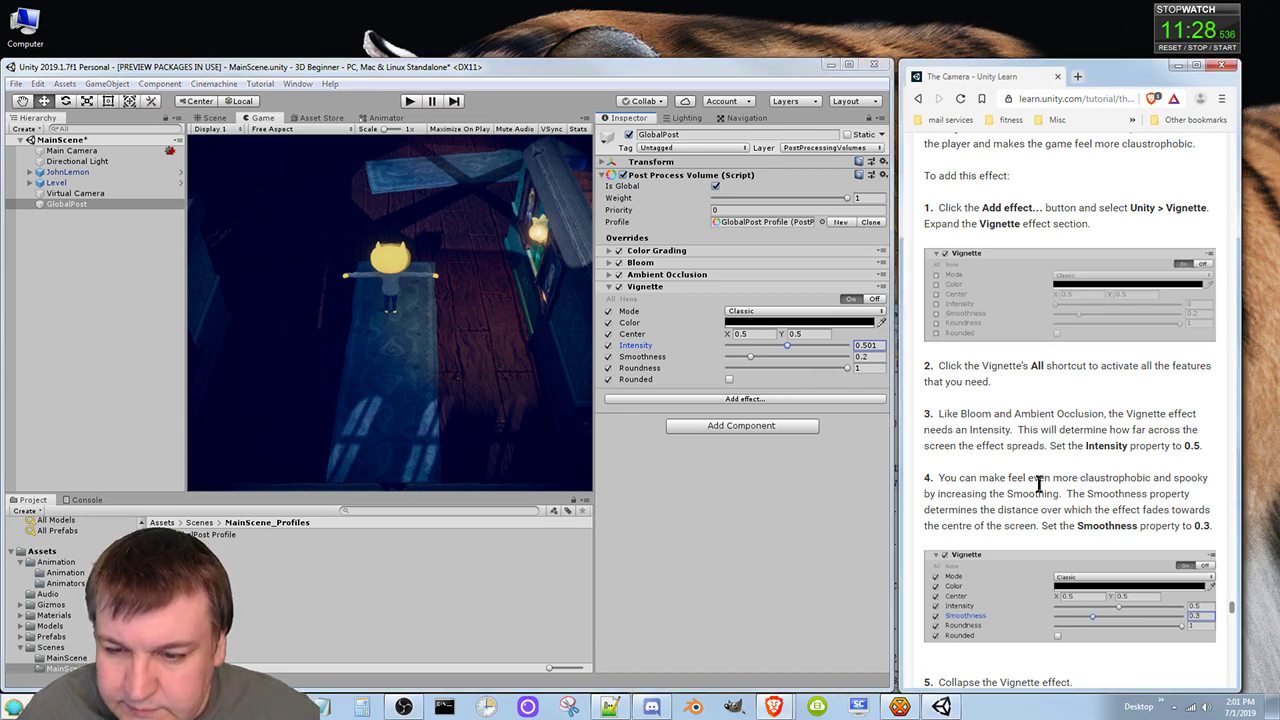
{"action": "scroll", "coordinate": [1045, 510], "scroll_direction": "down", "scroll_amount": 3}
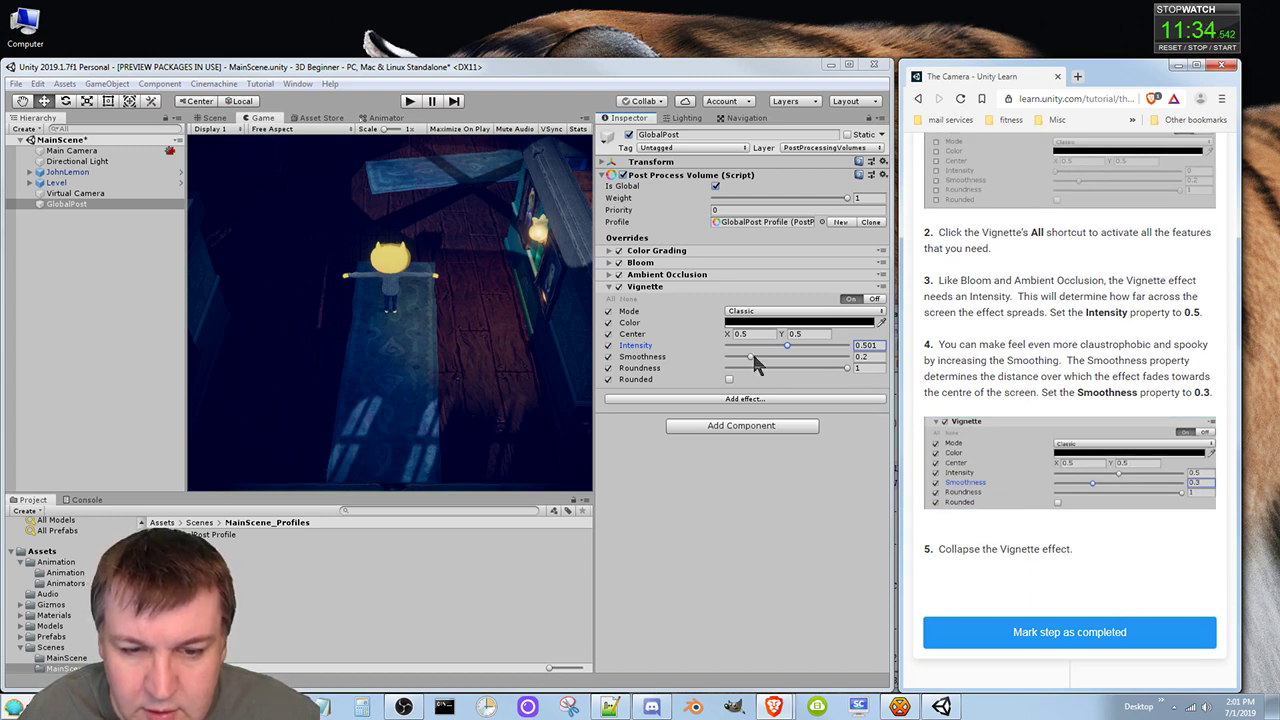
{"action": "mouse_move", "coordinate": [752, 359]}
{"action": "left_mouse_down"}
{"action": "mouse_move", "coordinate": [820, 364]}
{"action": "mouse_move", "coordinate": [763, 366]}
{"action": "left_mouse_up"}
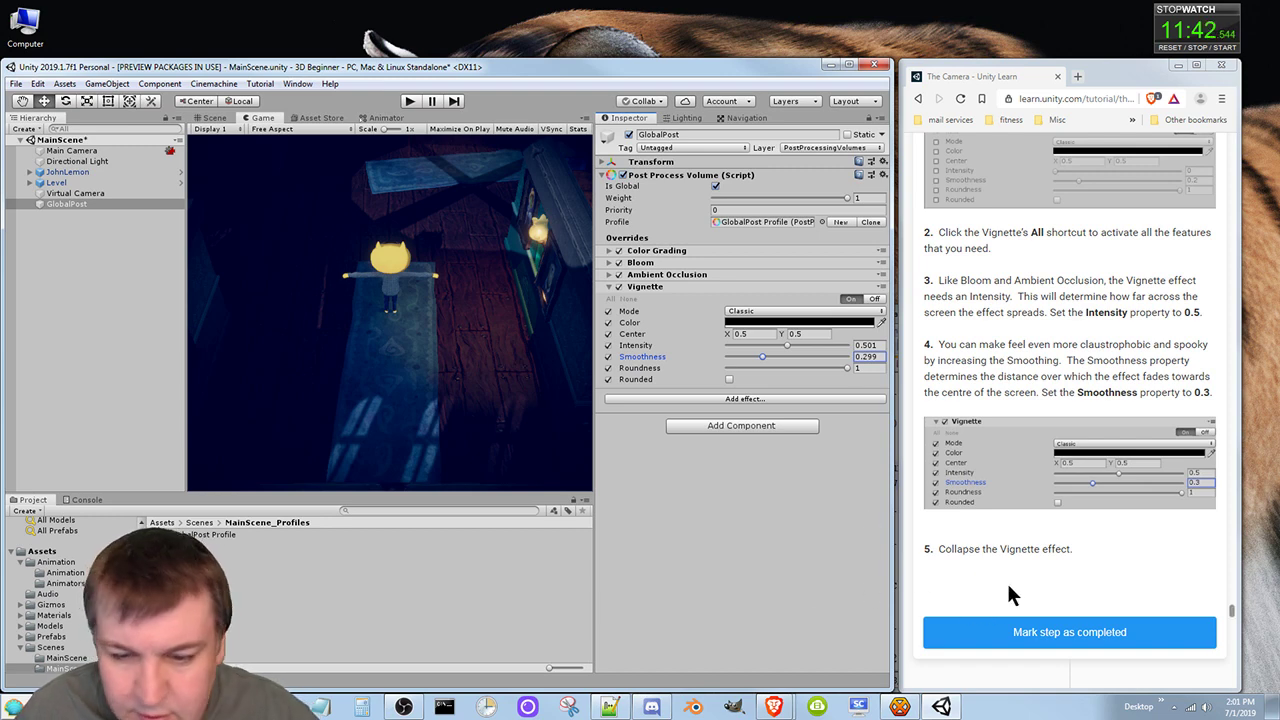
Step: Save the scene with the Vignette effect collapsed and mark its tutorial step as completed
{"action": "left_click", "coordinate": [608, 287]}
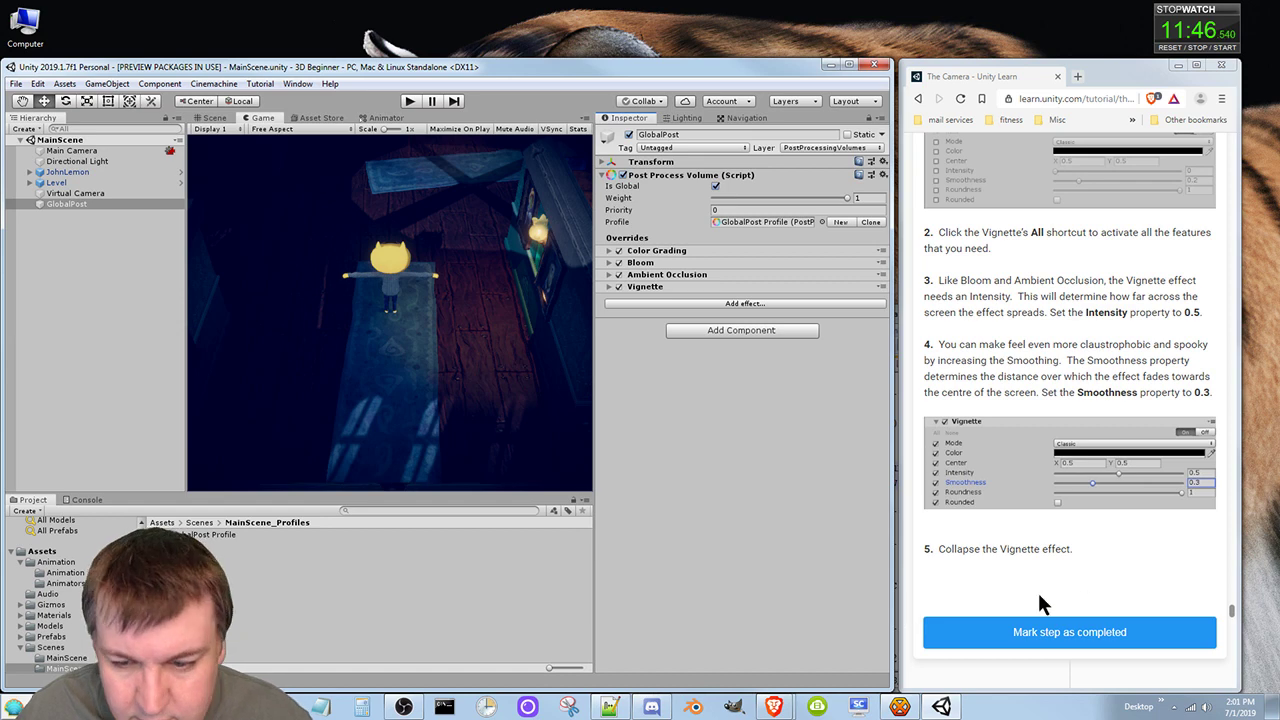
{"action": "left_click", "coordinate": [1095, 632]}
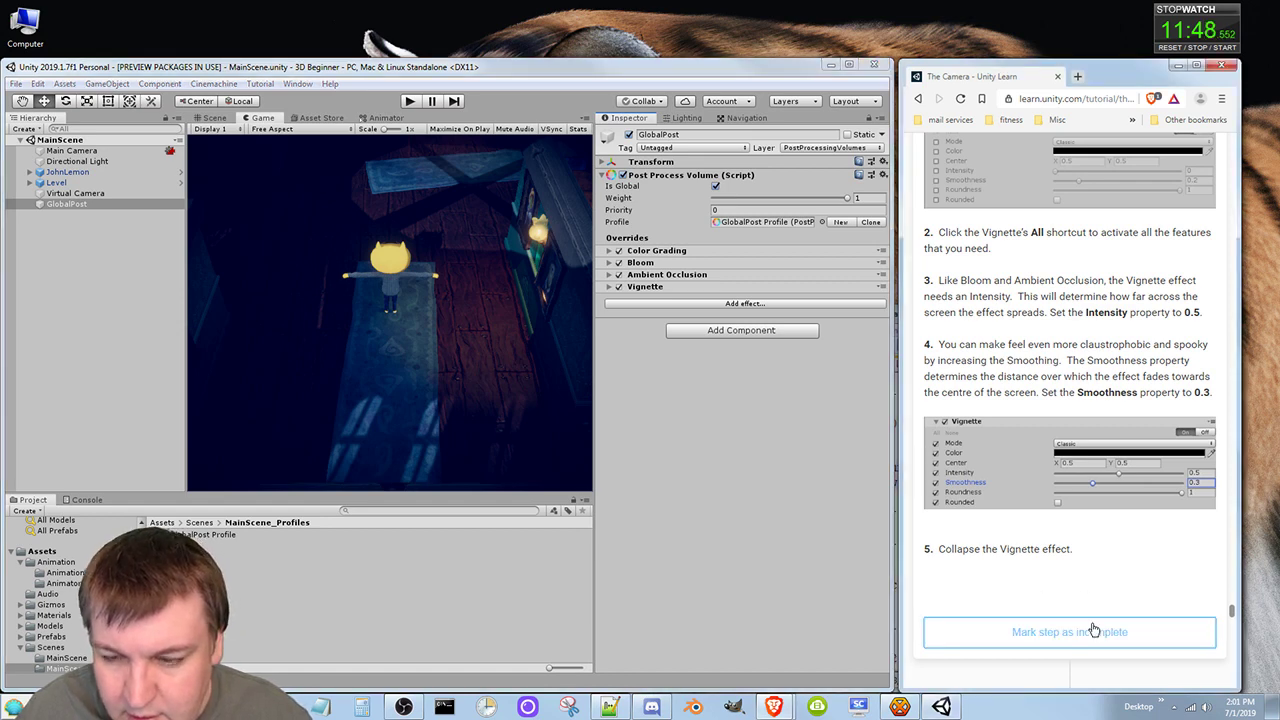
Step: Read the instructions of tutorial section 13 on adding the Lens Distortion effect and reset the desktop stopwatch
{"action": "scroll", "coordinate": [1093, 632], "scroll_direction": "down", "scroll_amount": 5}
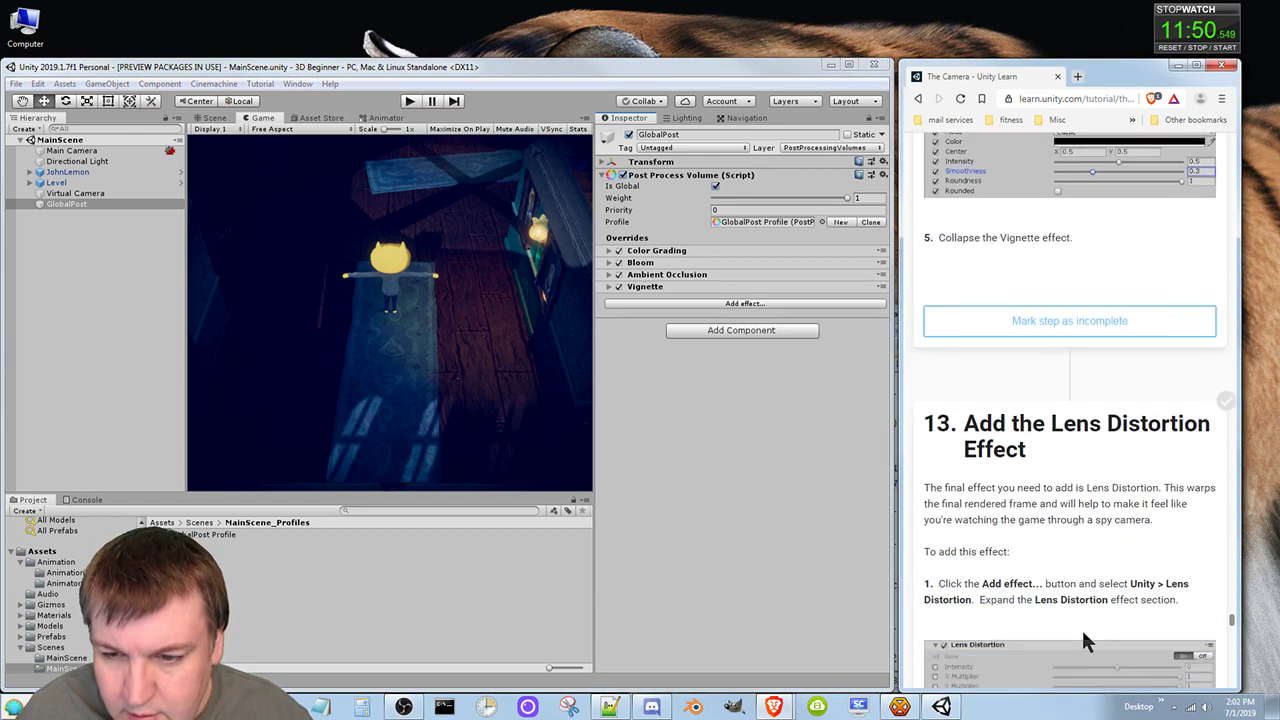
{"action": "scroll", "coordinate": [1078, 640], "scroll_direction": "down", "scroll_amount": 2}
{"action": "scroll", "coordinate": [1070, 628], "scroll_direction": "up", "scroll_amount": 2}
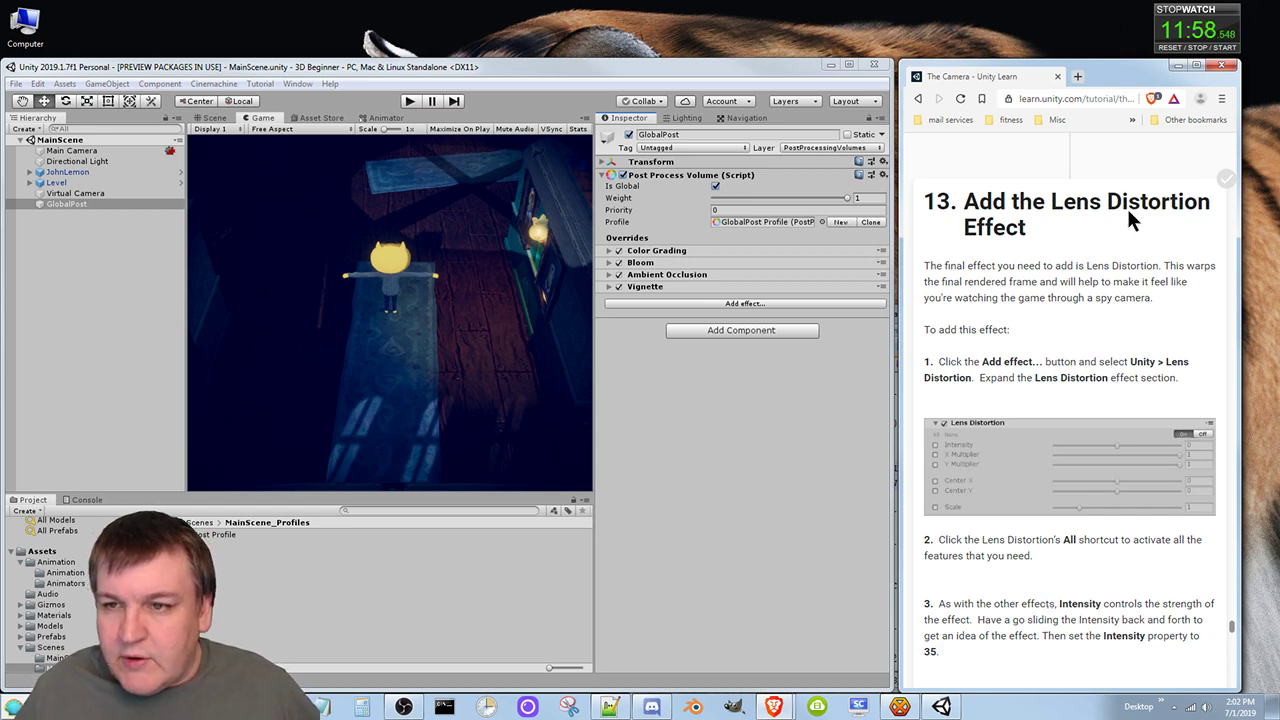
{"action": "left_click", "coordinate": [1171, 47]}
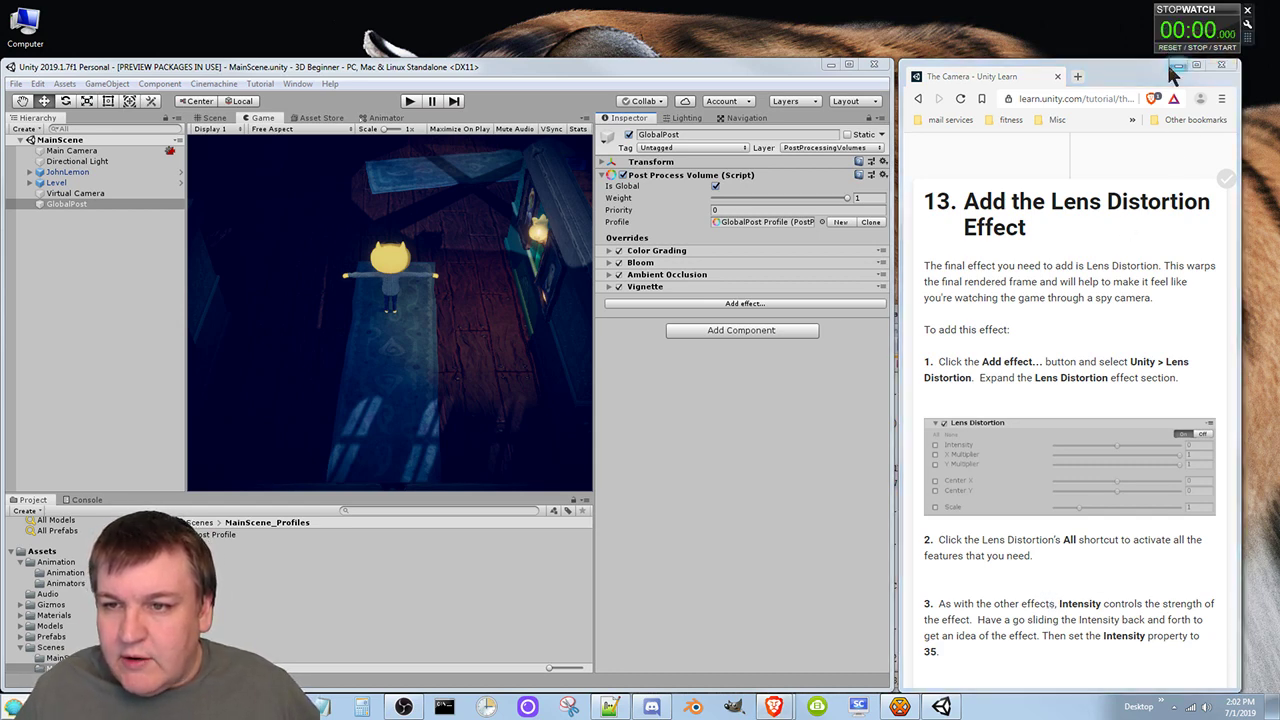